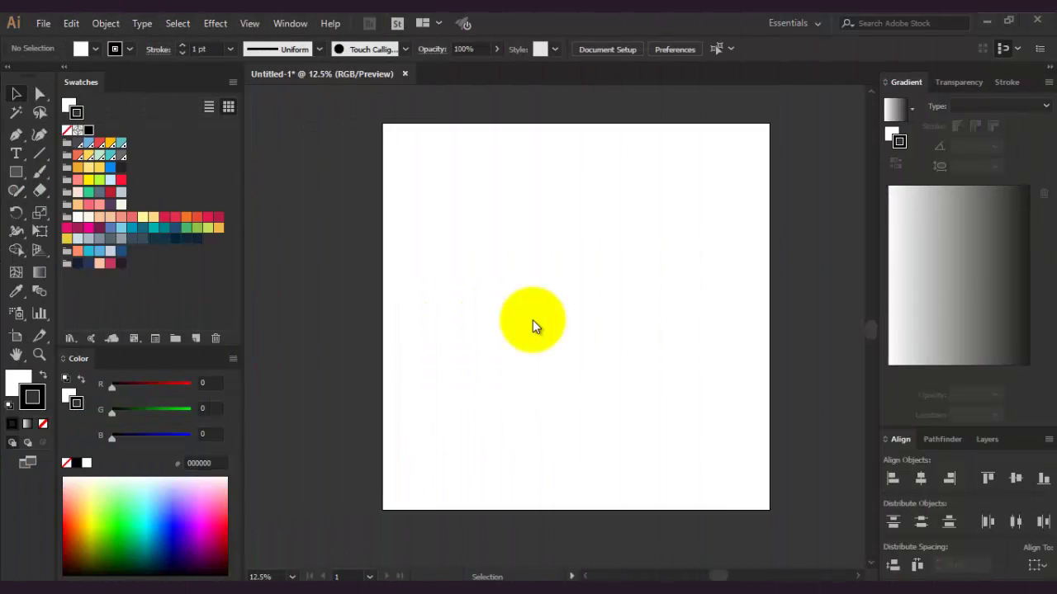
# Step: Draw a rectangle covering the whole artboard and fill it dark purple #271b29
pyautogui.click(15, 172)
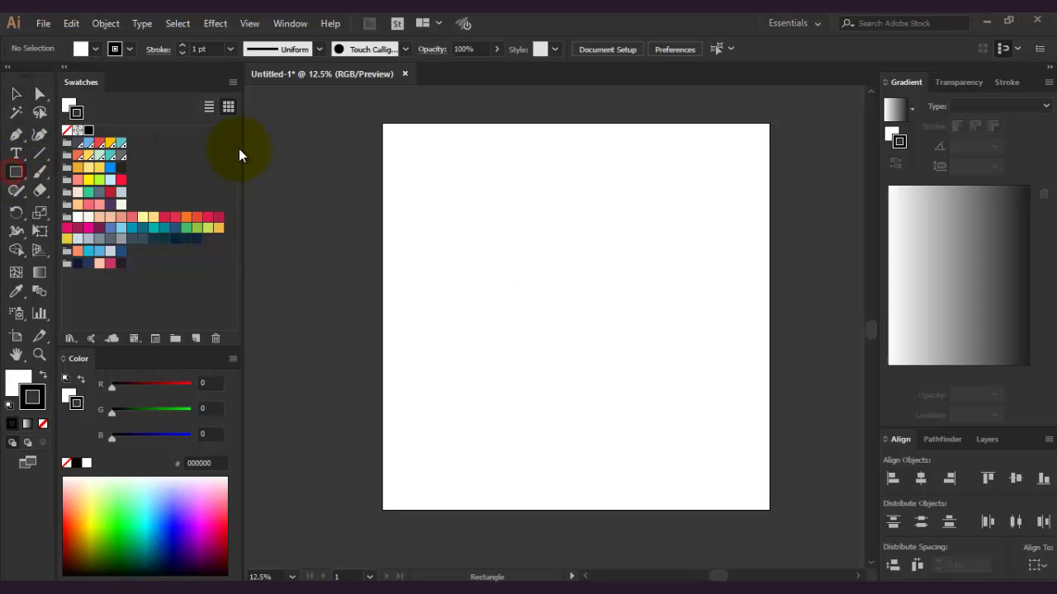
pyautogui.moveTo(383, 124); pyautogui.dragTo(769, 509)
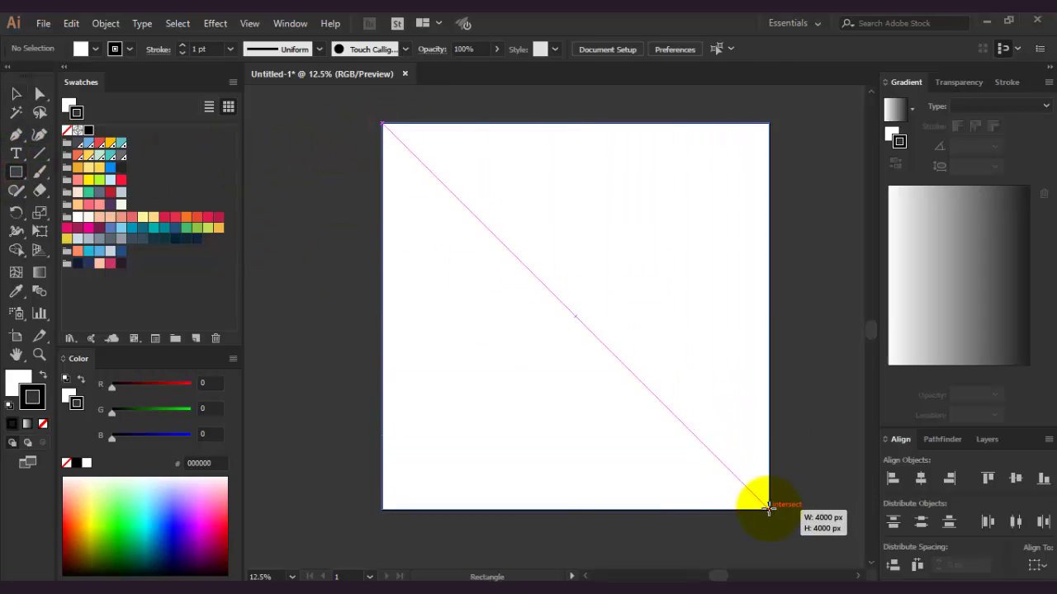
pyautogui.click(69, 105)
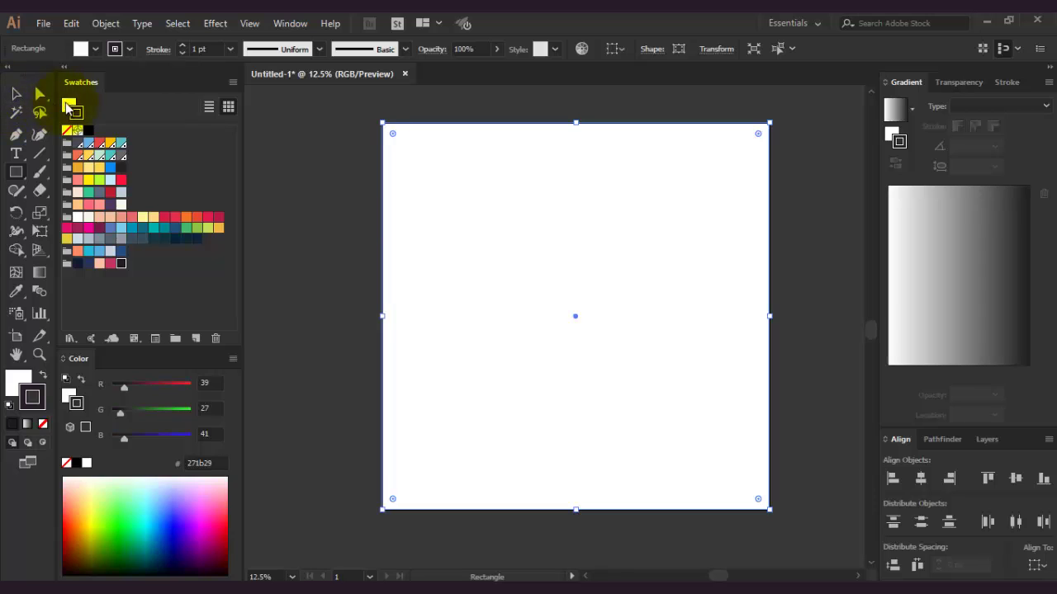
pyautogui.click(121, 264)
# Step: Remove the background rectangle's outline, setting stroke to none, and deselect it
pyautogui.click(15, 93)
pyautogui.click(181, 53)
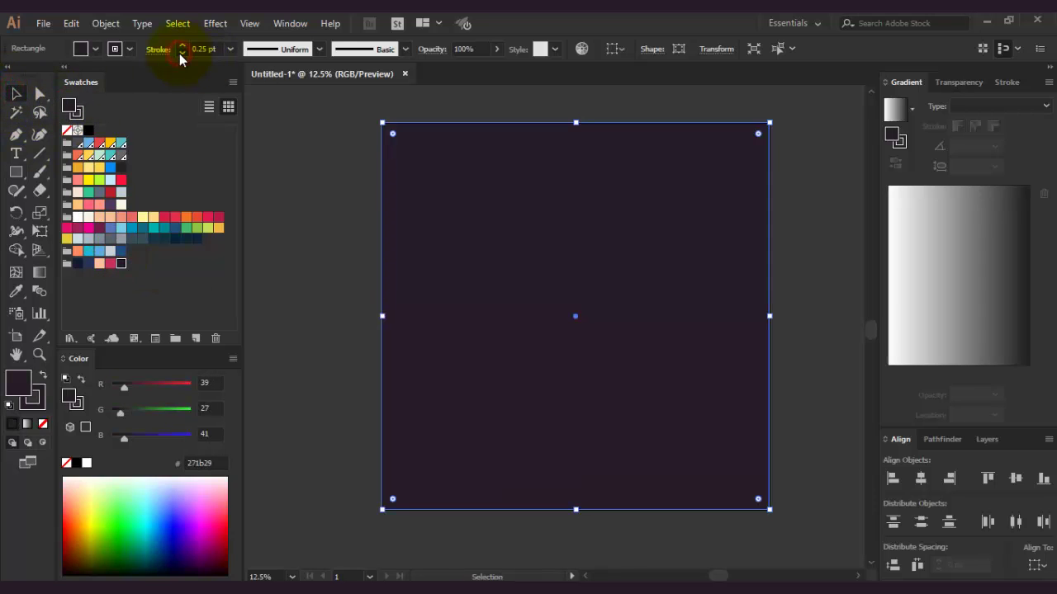
pyautogui.click(297, 182)
pyautogui.click(421, 240)
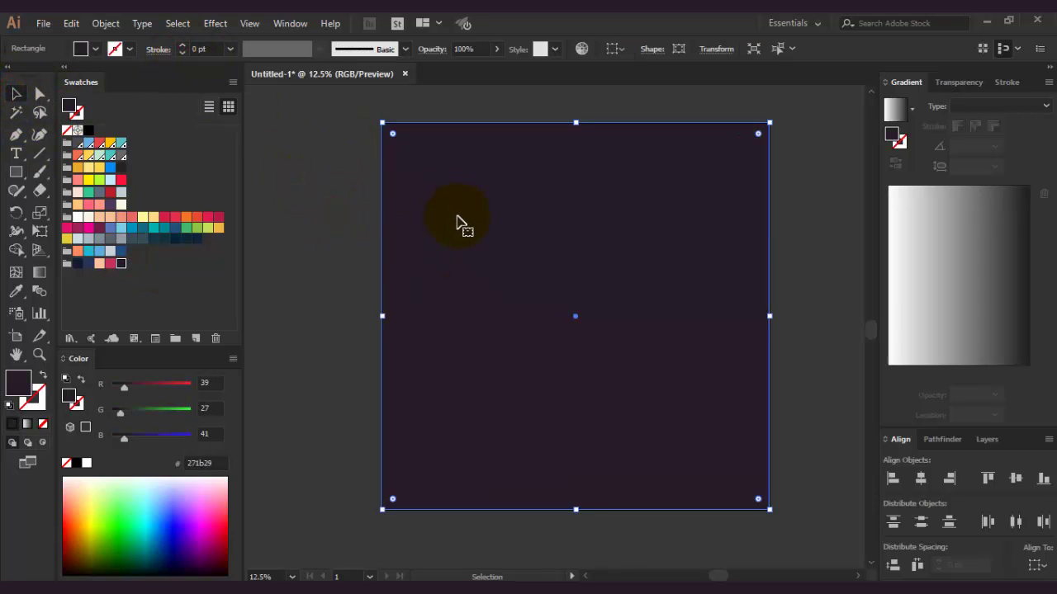
pyautogui.click(345, 243)
pyautogui.click(15, 134)
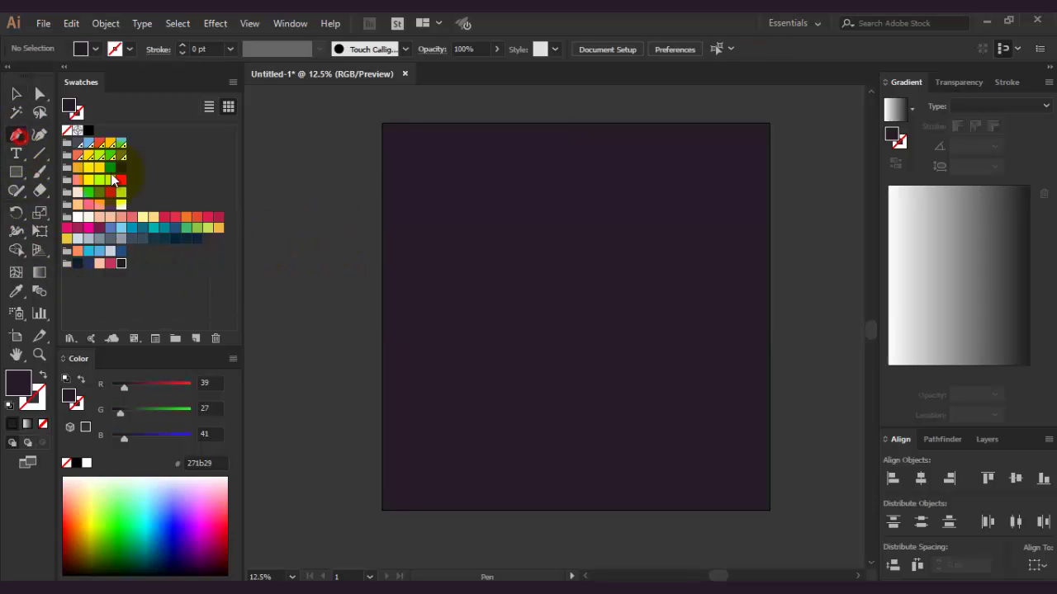
# Step: Draw a diagonal line in the upper left plus several more lines across the artboard
pyautogui.click(39, 152)
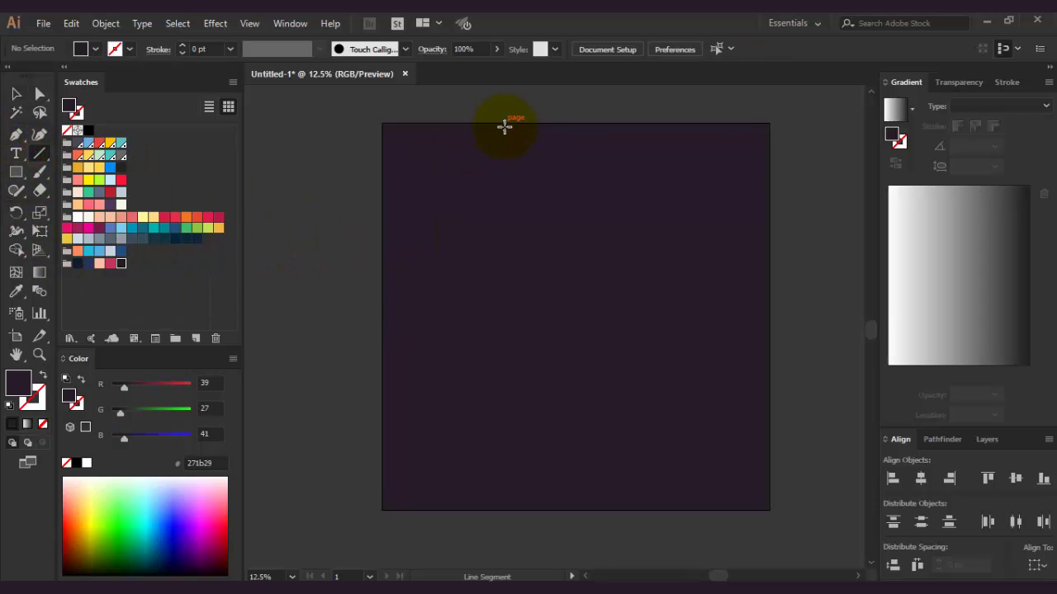
pyautogui.click(512, 133)
pyautogui.click(577, 345)
pyautogui.moveTo(538, 137); pyautogui.dragTo(410, 281)
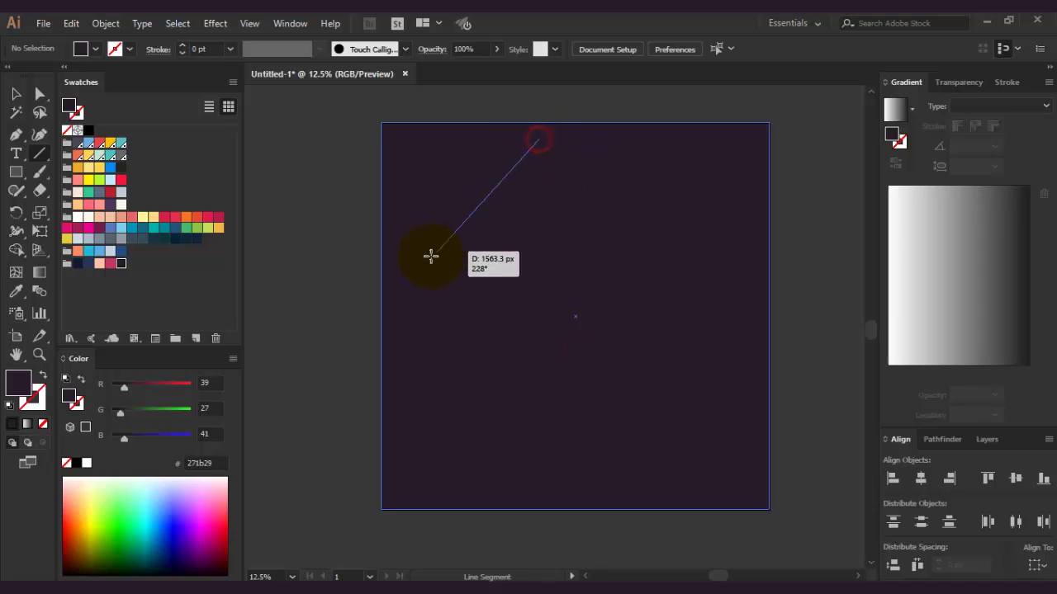
pyautogui.moveTo(412, 320)
pyautogui.mouseDown()
pyautogui.moveTo(623, 202)
pyautogui.moveTo(688, 150)
pyautogui.mouseUp()
pyautogui.moveTo(704, 189)
pyautogui.mouseDown()
pyautogui.moveTo(418, 445)
pyautogui.moveTo(700, 368)
pyautogui.mouseUp()
pyautogui.moveTo(724, 422); pyautogui.dragTo(585, 493)
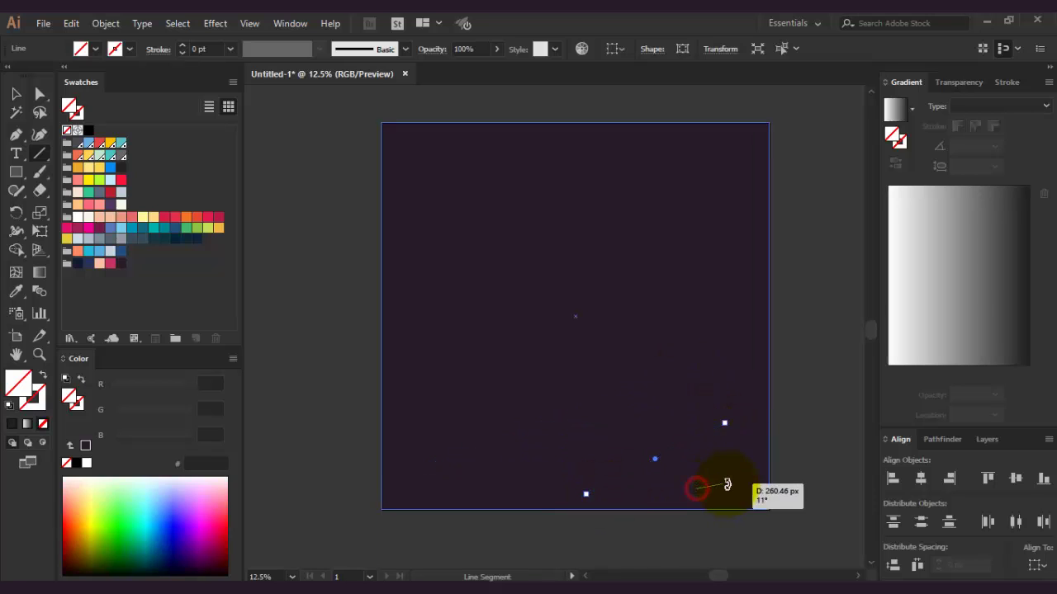
pyautogui.moveTo(705, 490); pyautogui.dragTo(721, 482)
# Step: Select the invisible diagonal line and give it a visible stroke colour
pyautogui.press('v')
pyautogui.click(303, 175)
pyautogui.click(450, 250)
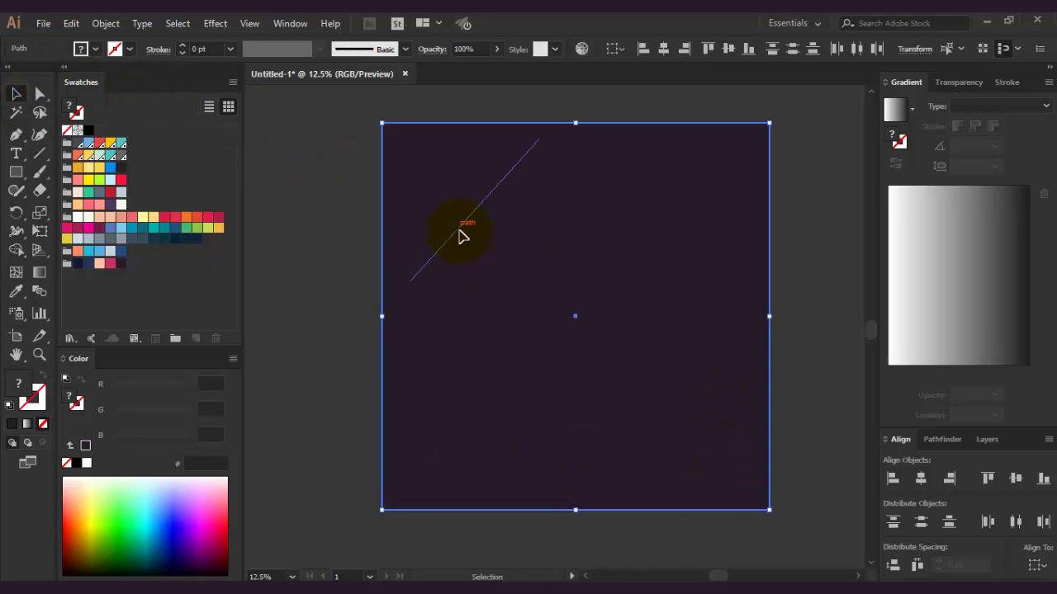
pyautogui.click(347, 234)
pyautogui.click(448, 240)
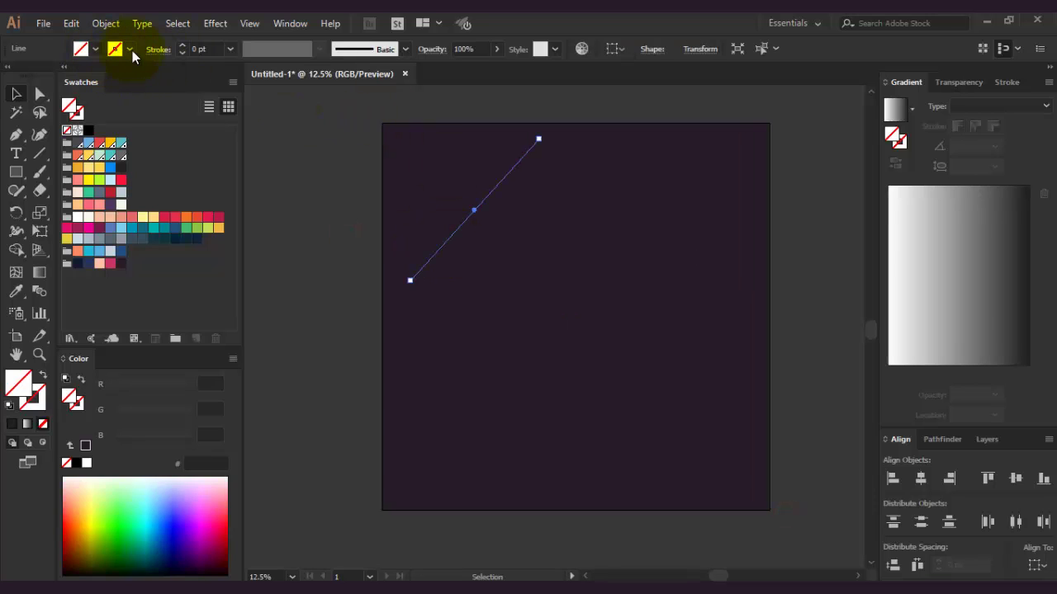
pyautogui.click(76, 113)
pyautogui.click(132, 239)
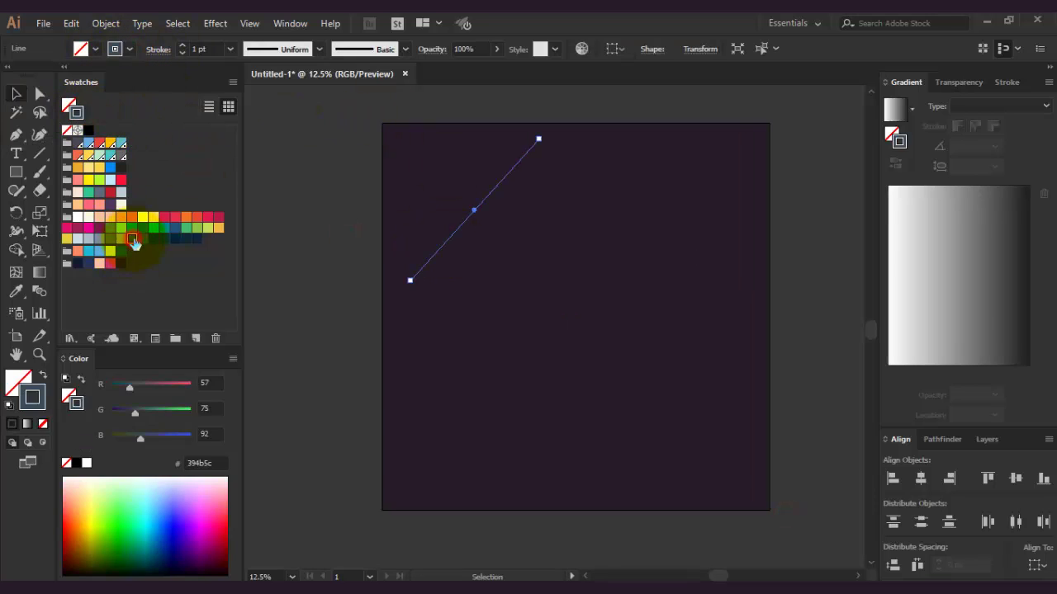
# Step: Set the line's stroke to 40 pt near-white #f5f6e8 at 25% opacity
pyautogui.click(181, 46)
pyautogui.click(182, 46)
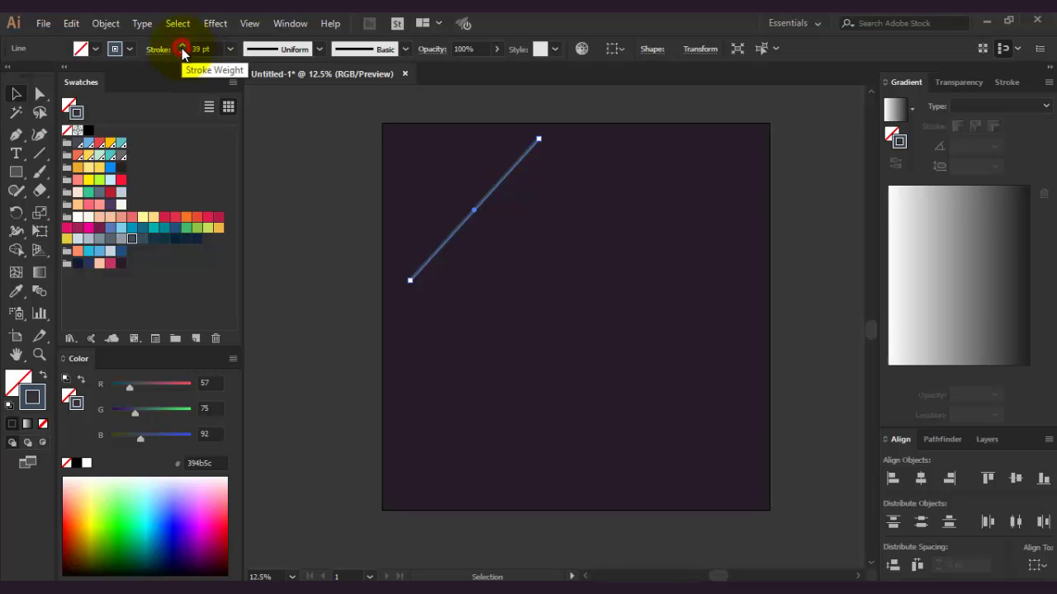
pyautogui.click(174, 218)
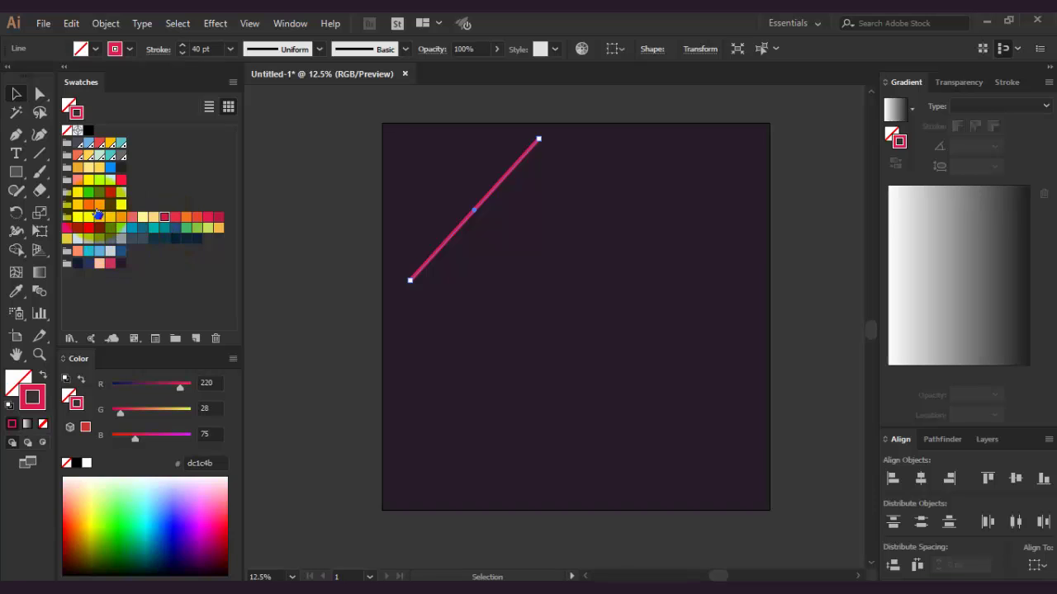
pyautogui.click(88, 217)
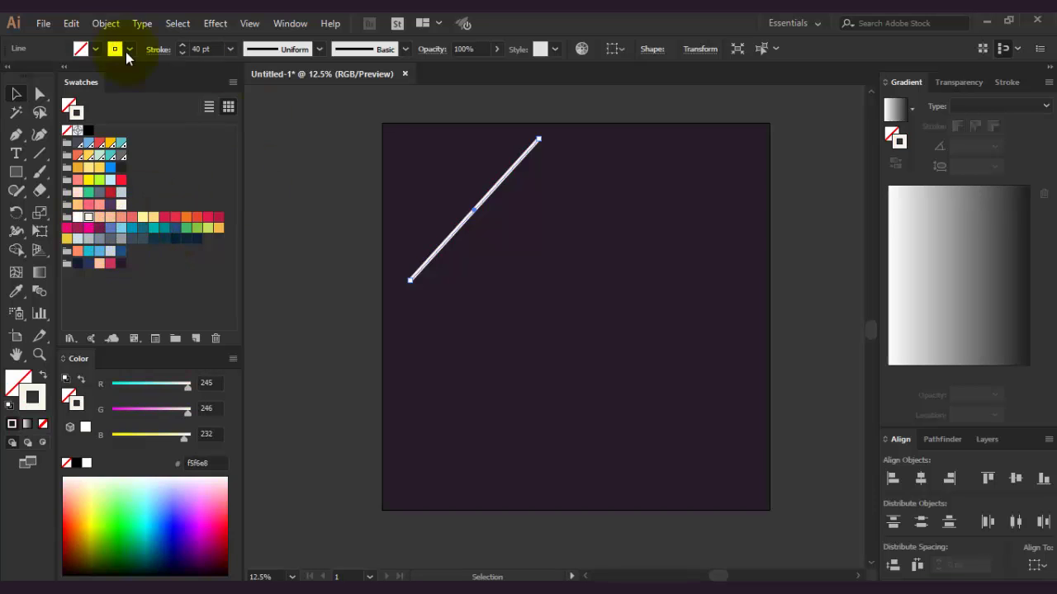
pyautogui.click(496, 50)
pyautogui.moveTo(488, 68); pyautogui.dragTo(453, 69)
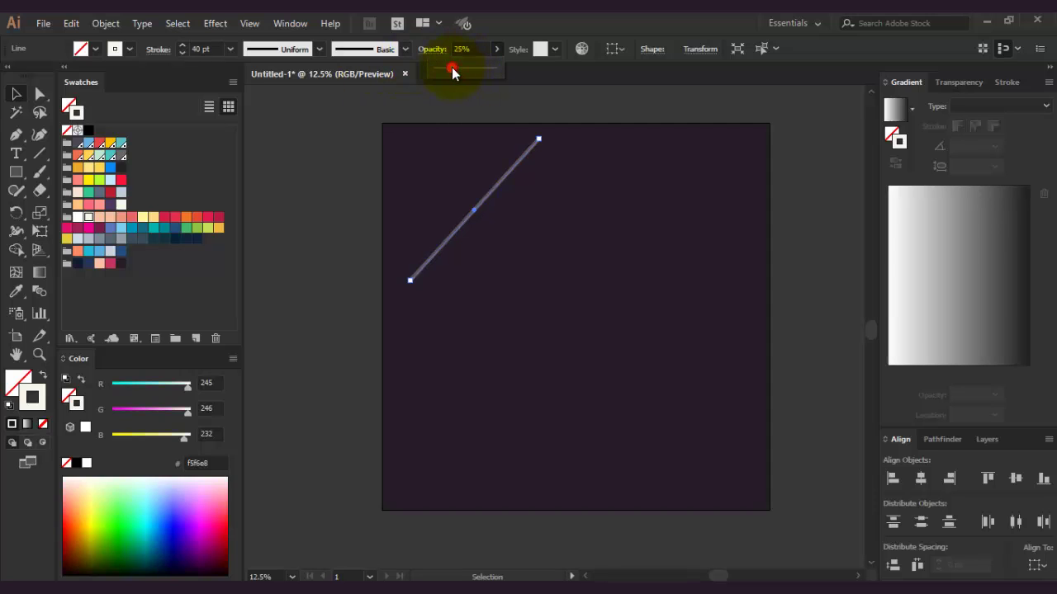
# Step: Apply a Zig Zag effect to the line with enlarged wave size
pyautogui.click(215, 23)
pyautogui.moveTo(275, 186)
pyautogui.click(432, 256)
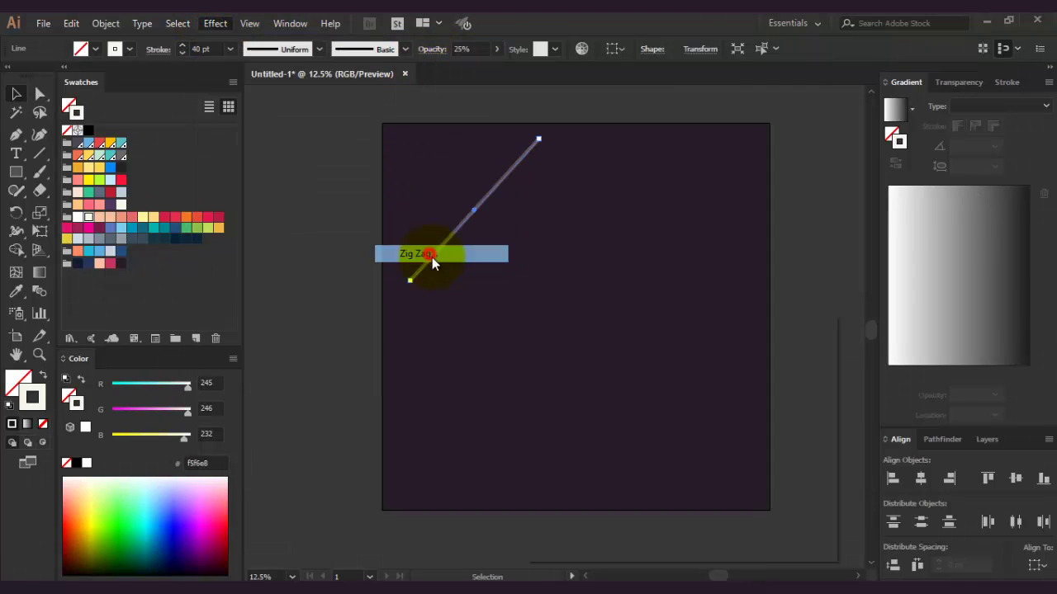
pyautogui.click(547, 522)
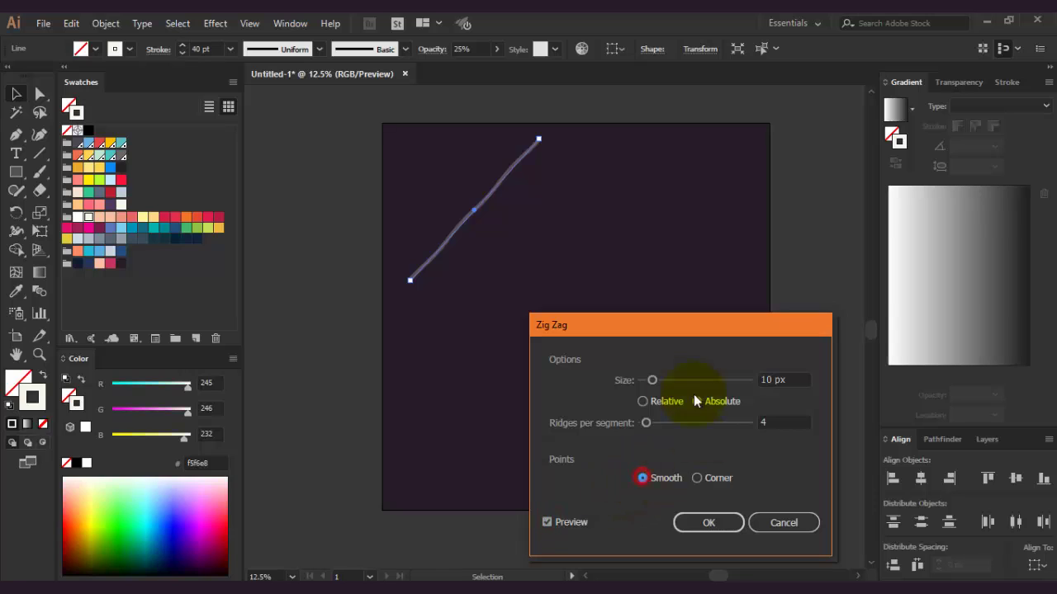
pyautogui.moveTo(652, 380)
pyautogui.mouseDown()
pyautogui.moveTo(730, 381)
pyautogui.moveTo(754, 392)
pyautogui.moveTo(744, 380)
pyautogui.moveTo(728, 390)
pyautogui.mouseUp()
pyautogui.click(720, 528)
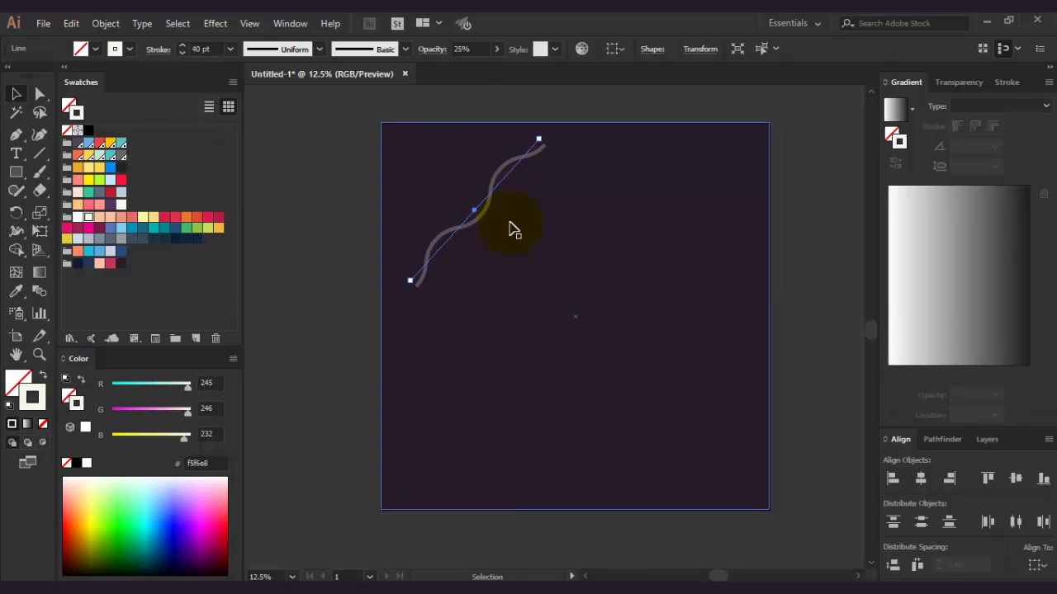
# Step: Set the wavy stroke to 100 pt and 10% opacity, then deselect it
pyautogui.click(184, 48)
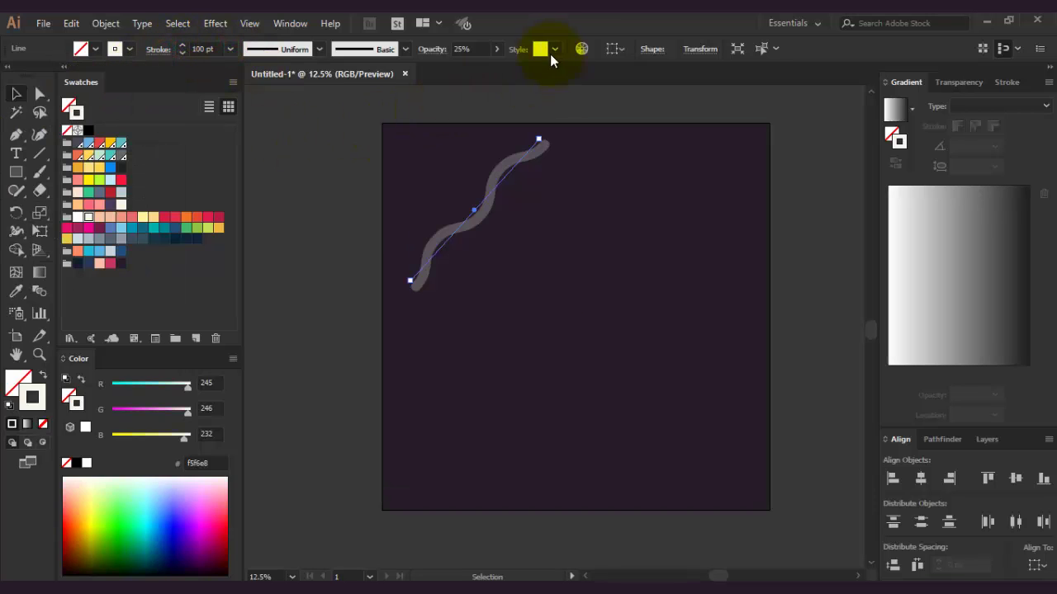
pyautogui.click(467, 48)
pyautogui.write('10')
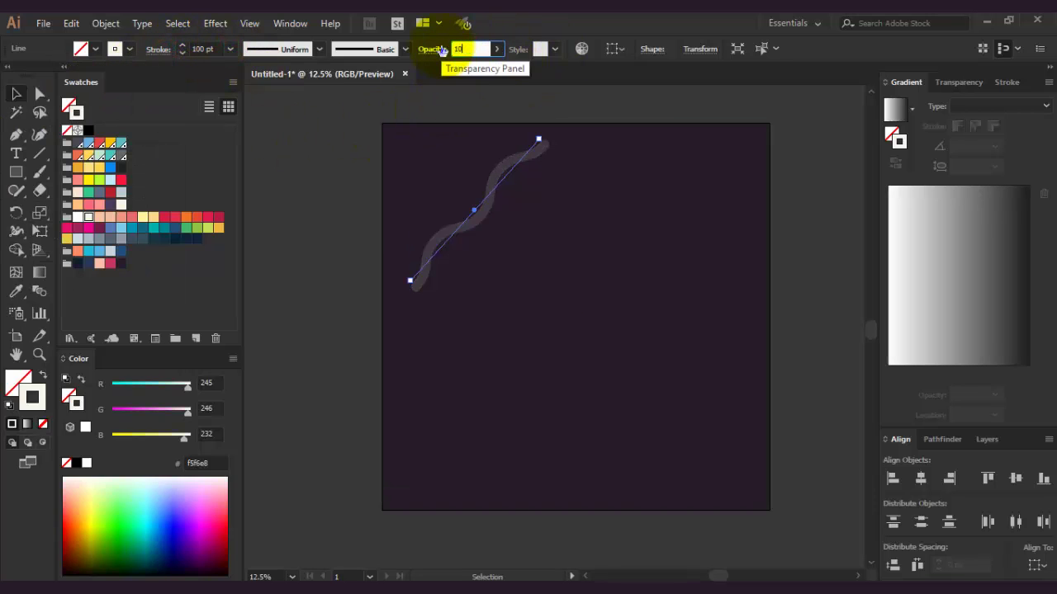
pyautogui.click(329, 123)
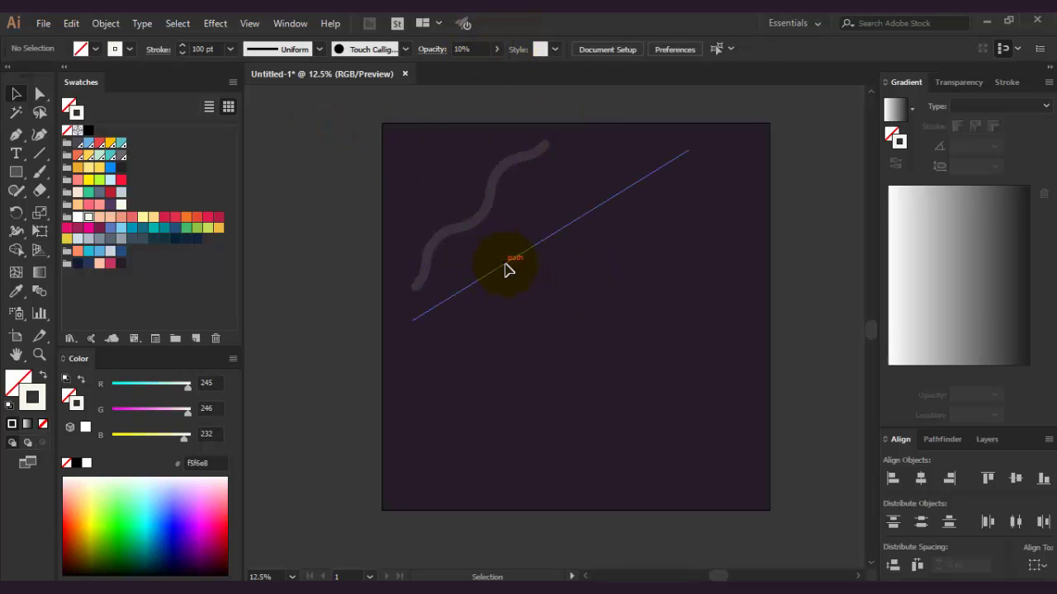
# Step: Give the new straight line a 100 pt near-white stroke at 10% opacity
pyautogui.click(508, 269)
pyautogui.click(496, 49)
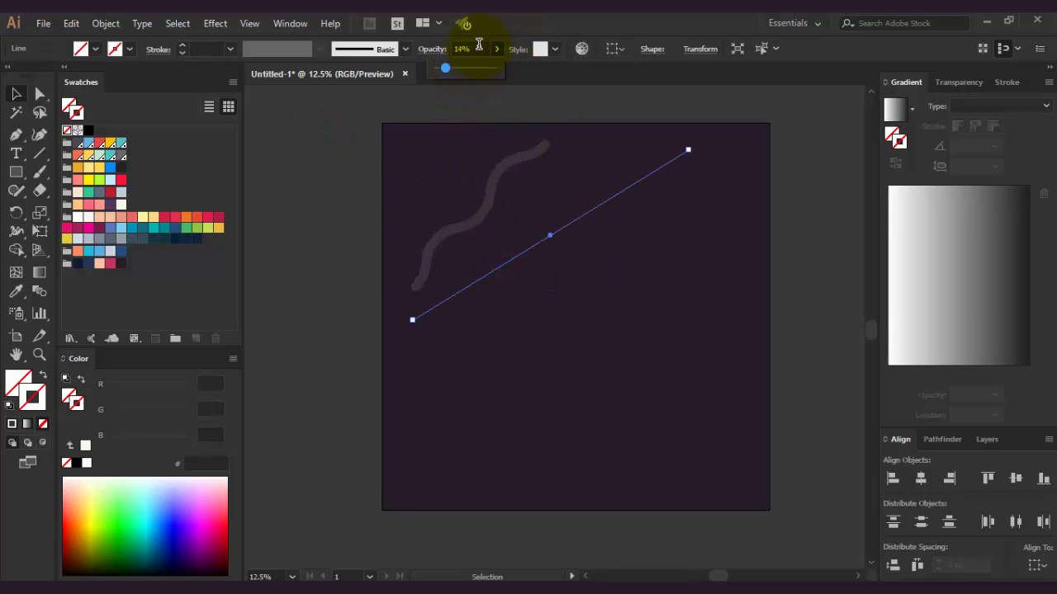
pyautogui.click(479, 47)
pyautogui.write('10')
pyautogui.press('Return')
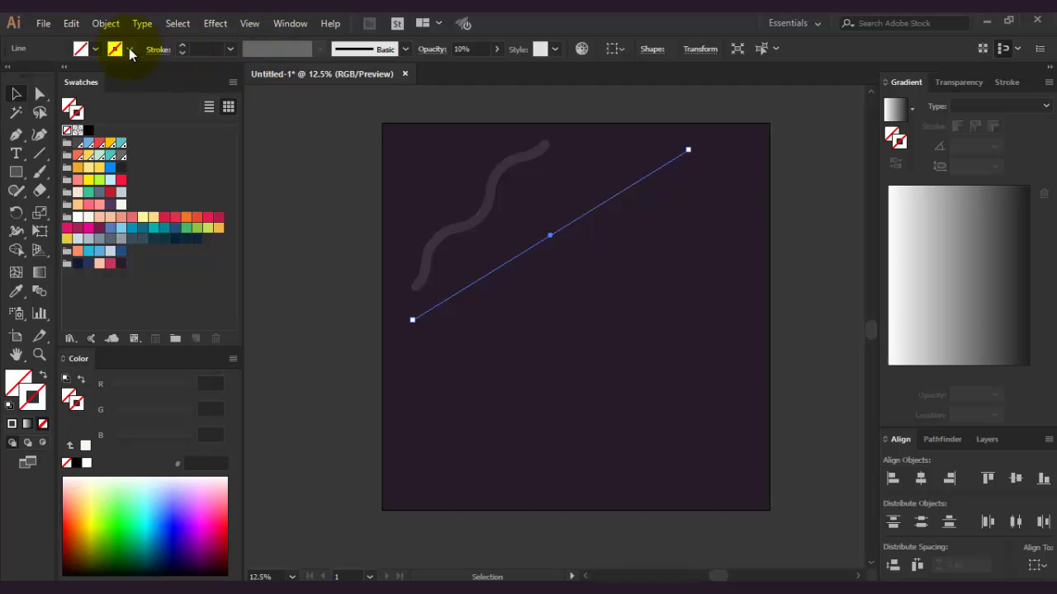
pyautogui.click(88, 217)
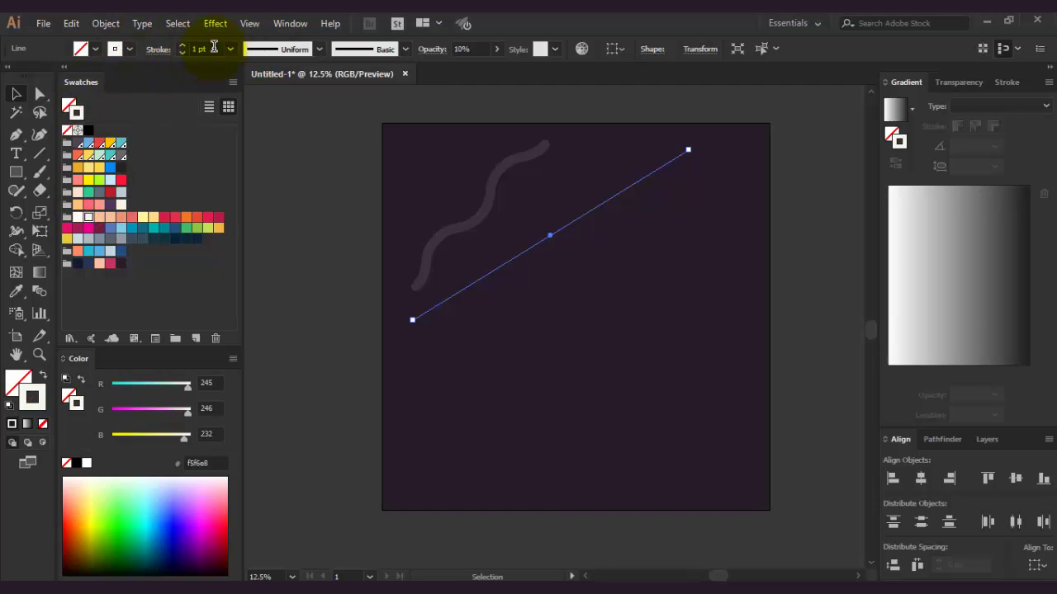
pyautogui.write('100')
pyautogui.press('Return')
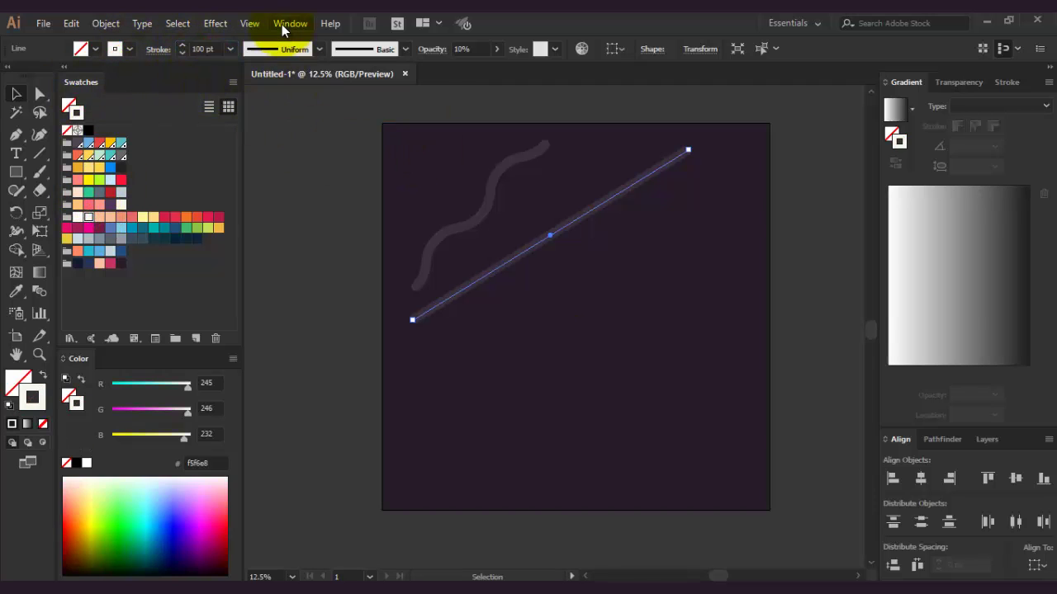
# Step: Apply a smooth Zig Zag of size 100 px with 5 ridges per segment
pyautogui.click(215, 23)
pyautogui.click(435, 251)
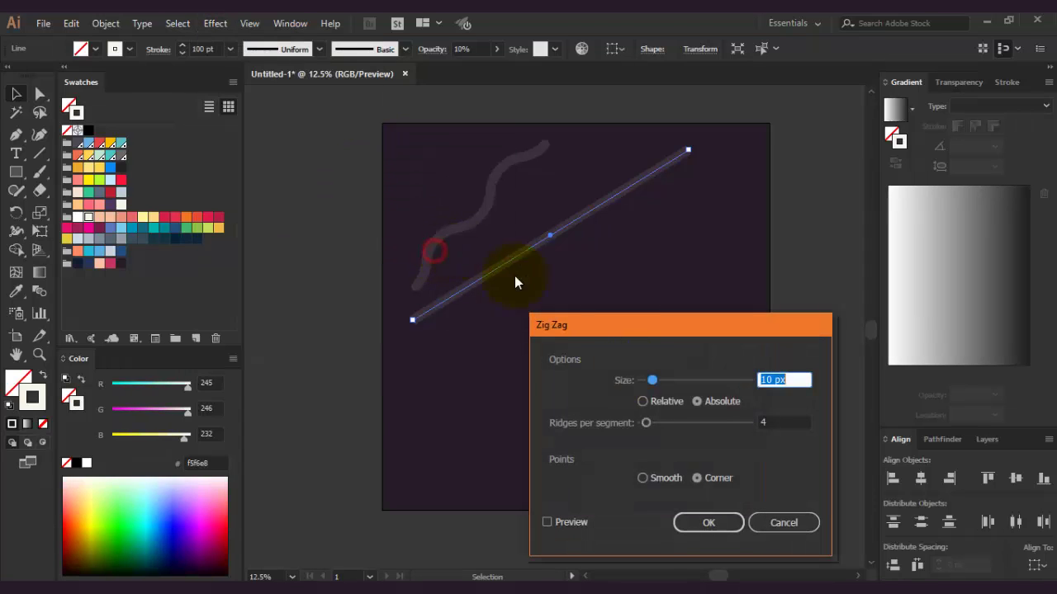
pyautogui.click(643, 478)
pyautogui.click(546, 522)
pyautogui.moveTo(652, 380); pyautogui.dragTo(748, 379)
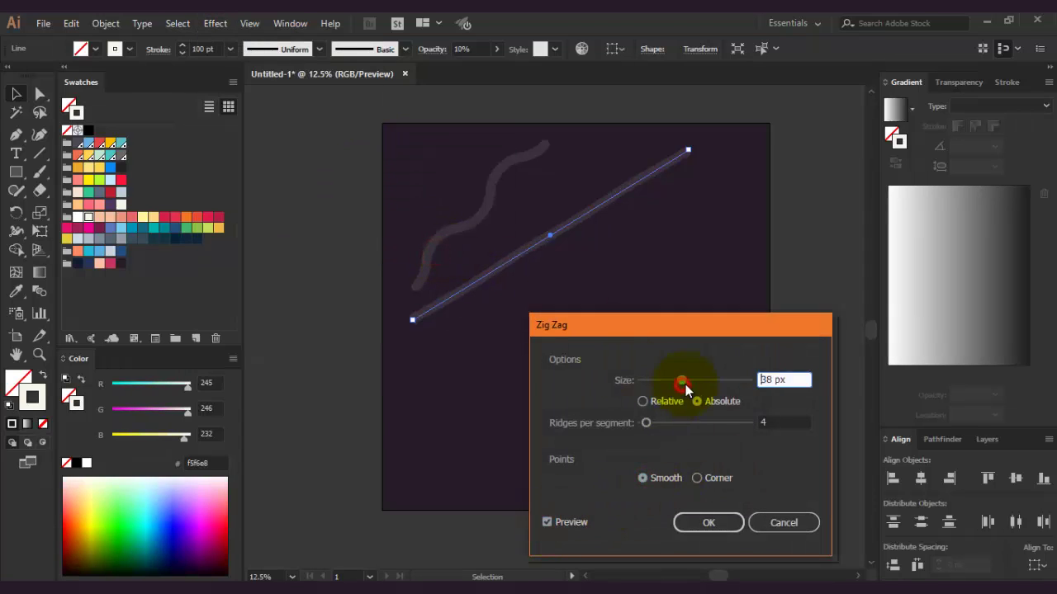
pyautogui.doubleClick(765, 424)
pyautogui.write('5')
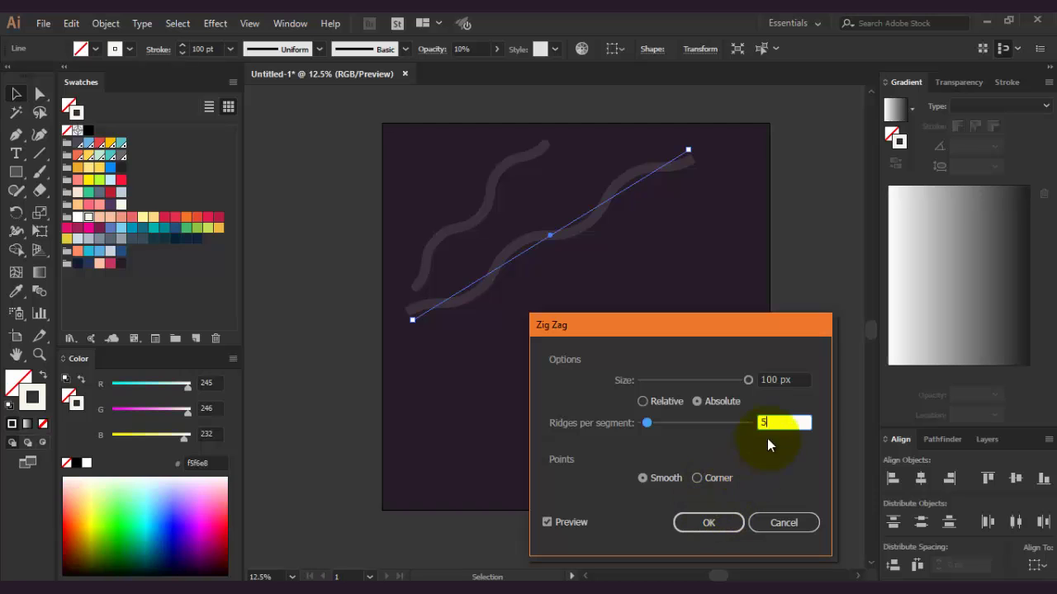
pyautogui.click(707, 522)
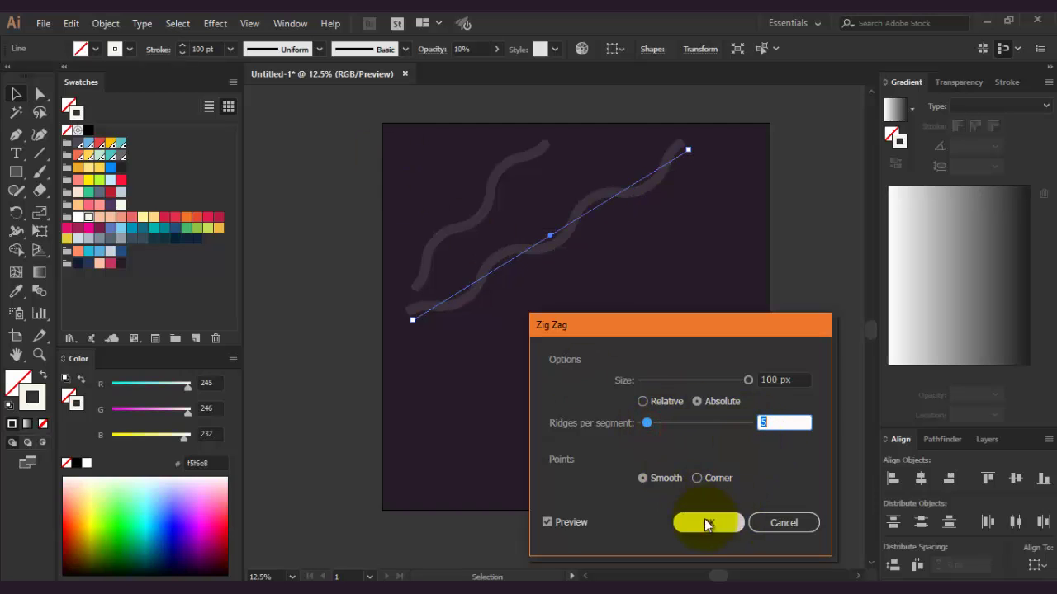
# Step: Move the second wavy stroke lower on the artboard
pyautogui.click(142, 23)
pyautogui.click(155, 49)
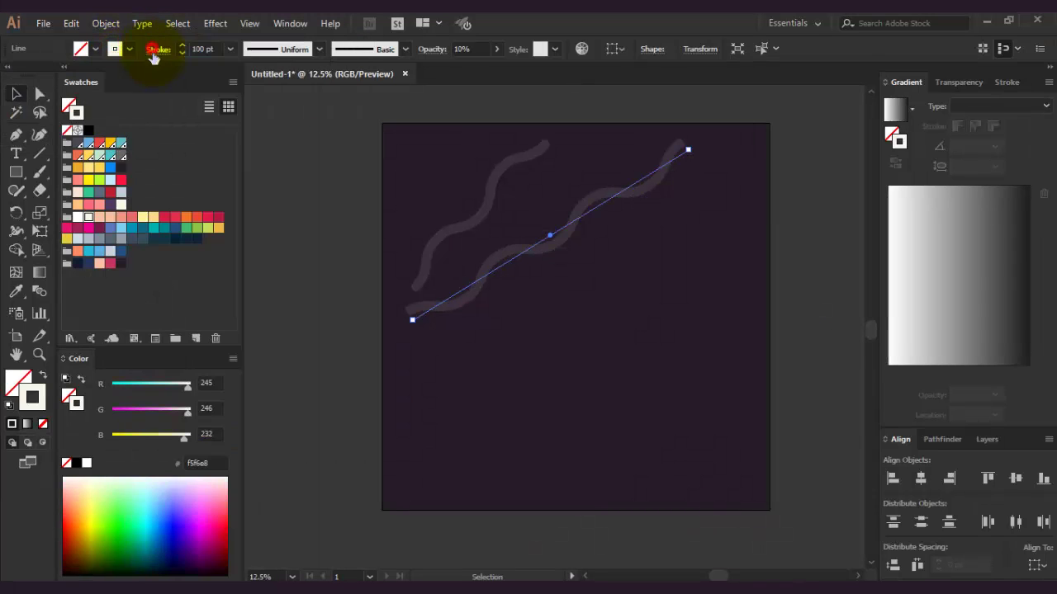
pyautogui.click(272, 170)
pyautogui.click(523, 256)
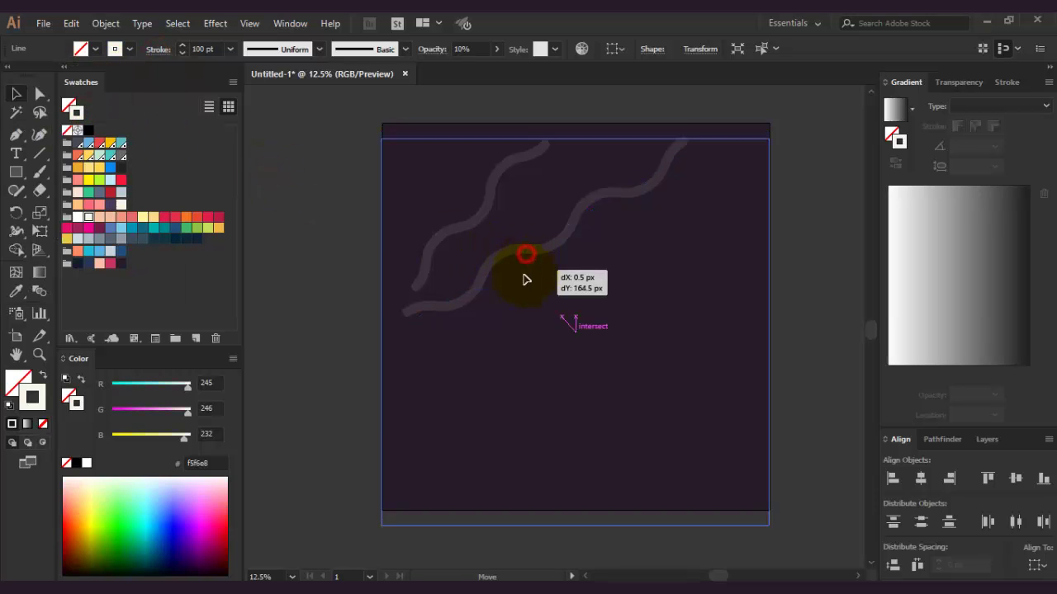
pyautogui.moveTo(517, 269)
pyautogui.mouseDown()
pyautogui.moveTo(557, 350)
pyautogui.moveTo(599, 323)
pyautogui.moveTo(538, 379)
pyautogui.moveTo(543, 358)
pyautogui.mouseUp()
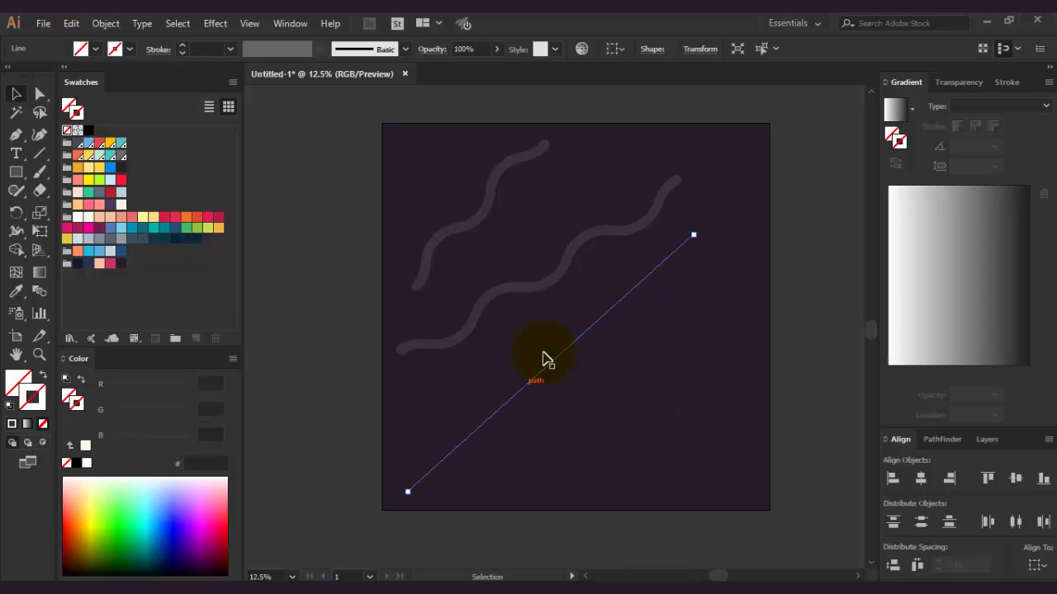
# Step: Undo back to the plain diagonal line and set it to 100 pt stroke at 10% opacity
pyautogui.hotkey('ctrl', 'z')
pyautogui.hotkey('ctrl', 'z')
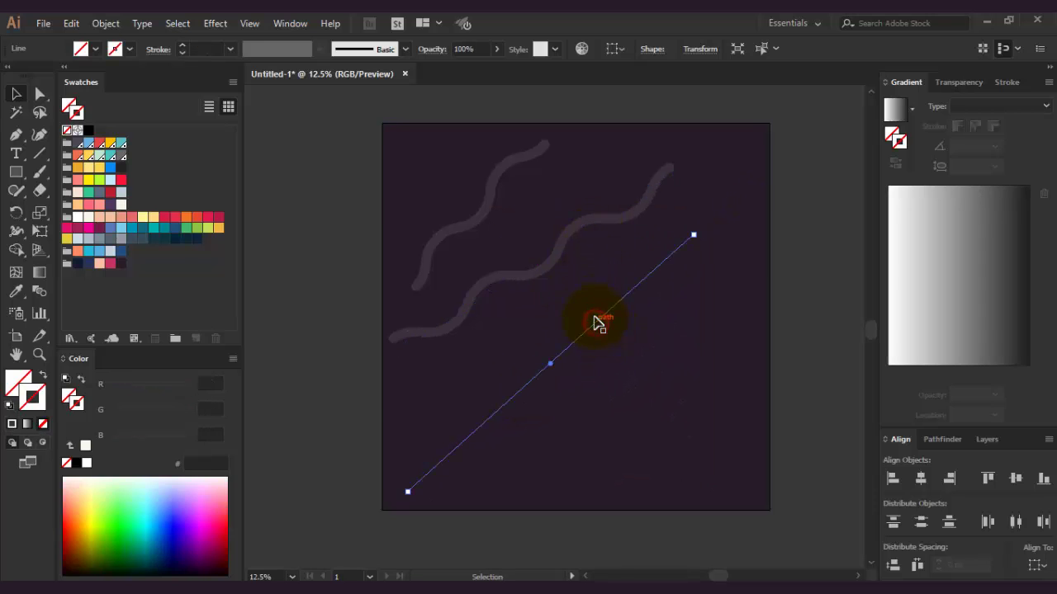
pyautogui.hotkey('ctrl', 'z')
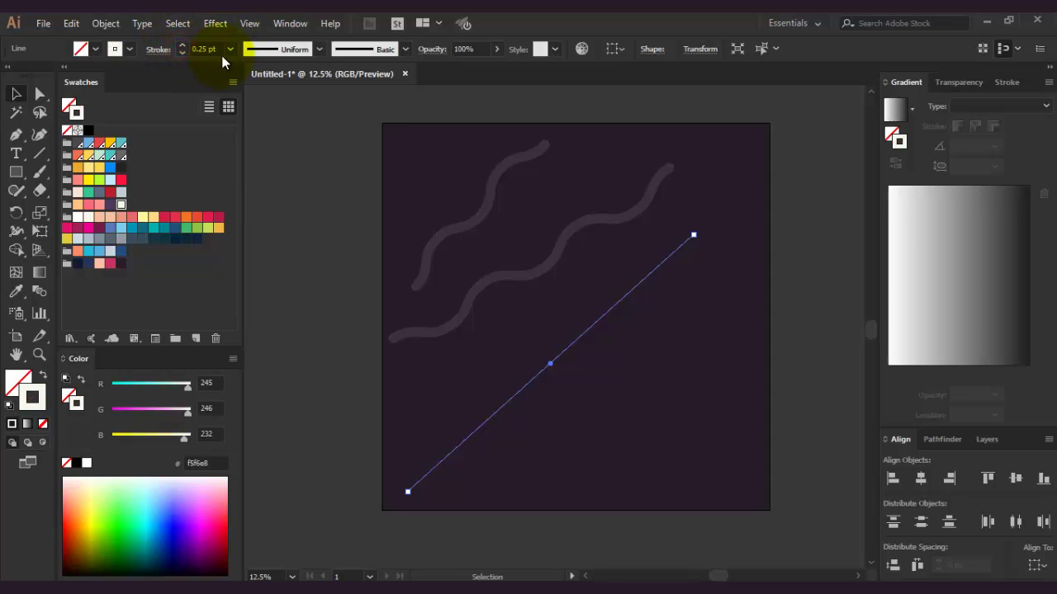
pyautogui.write('0')
pyautogui.press('Return')
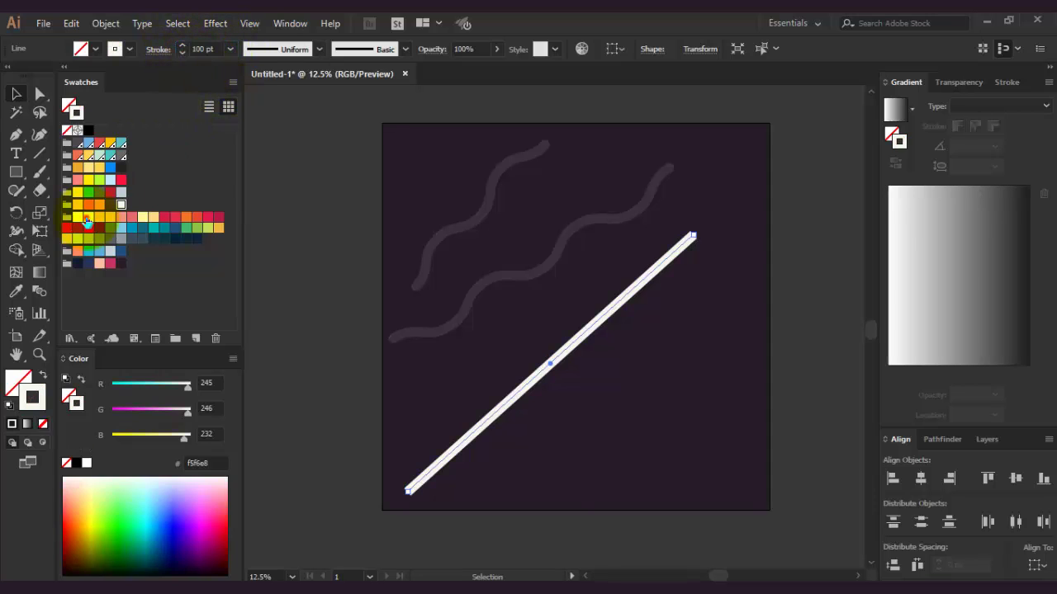
pyautogui.write('10')
pyautogui.press('Return')
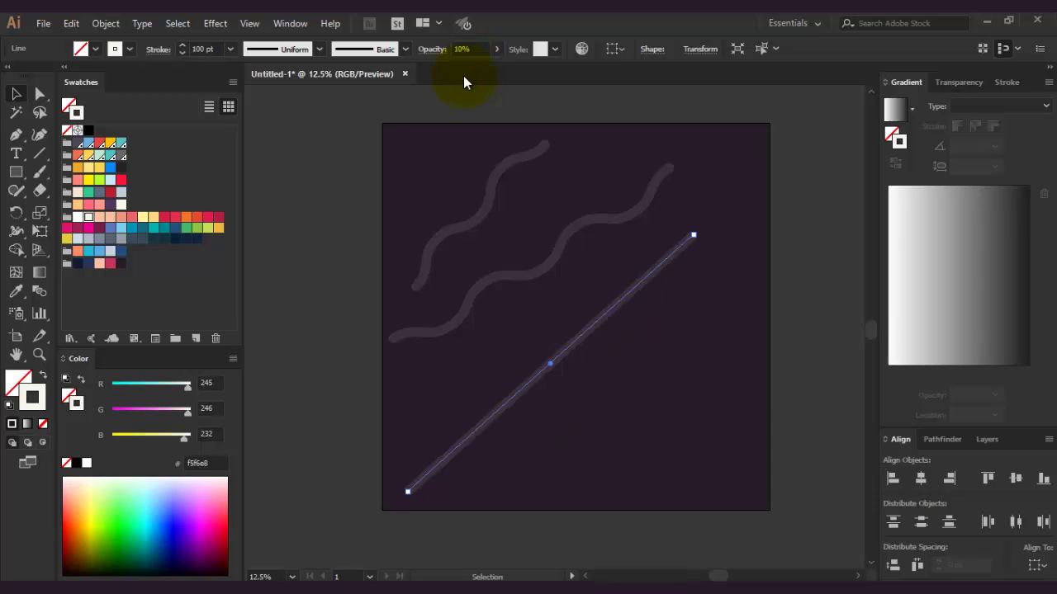
# Step: Apply a smooth Zig Zag effect with 6 ridges per segment
pyautogui.click(216, 23)
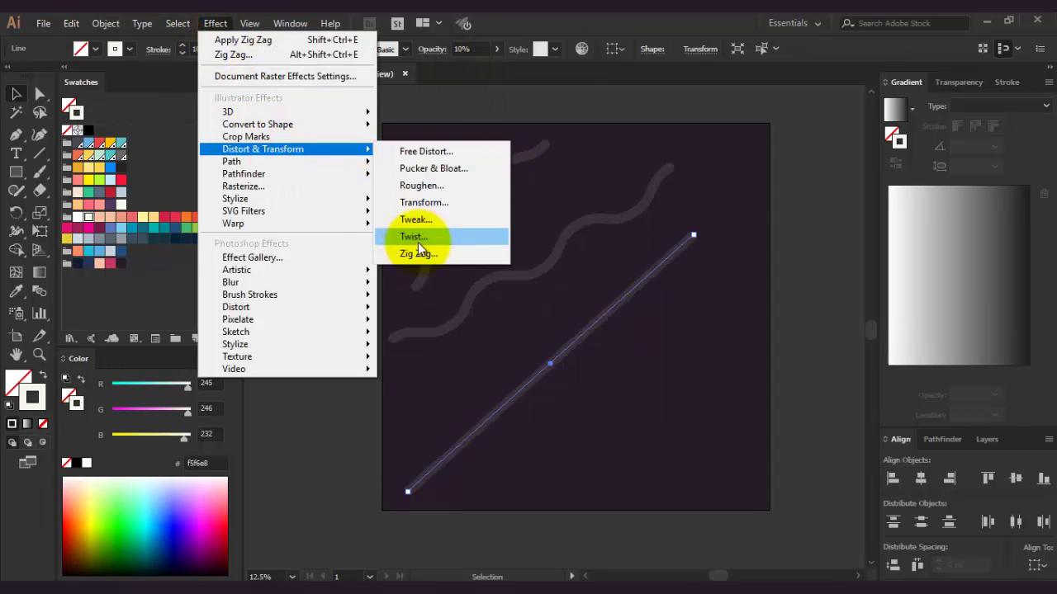
pyautogui.click(417, 254)
pyautogui.click(551, 527)
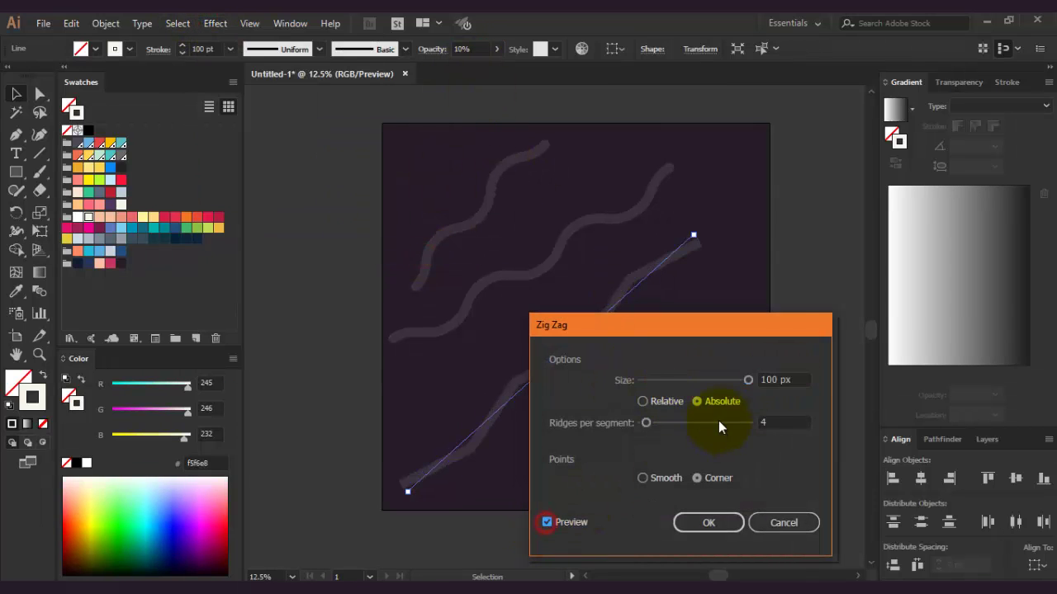
pyautogui.click(768, 422)
pyautogui.write('6')
pyautogui.click(668, 483)
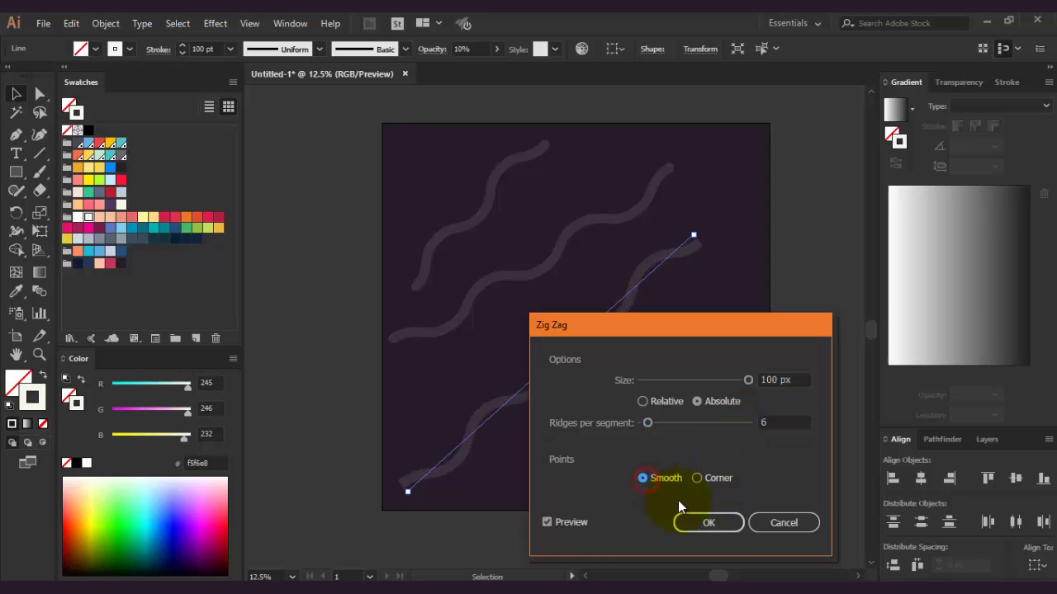
pyautogui.click(702, 520)
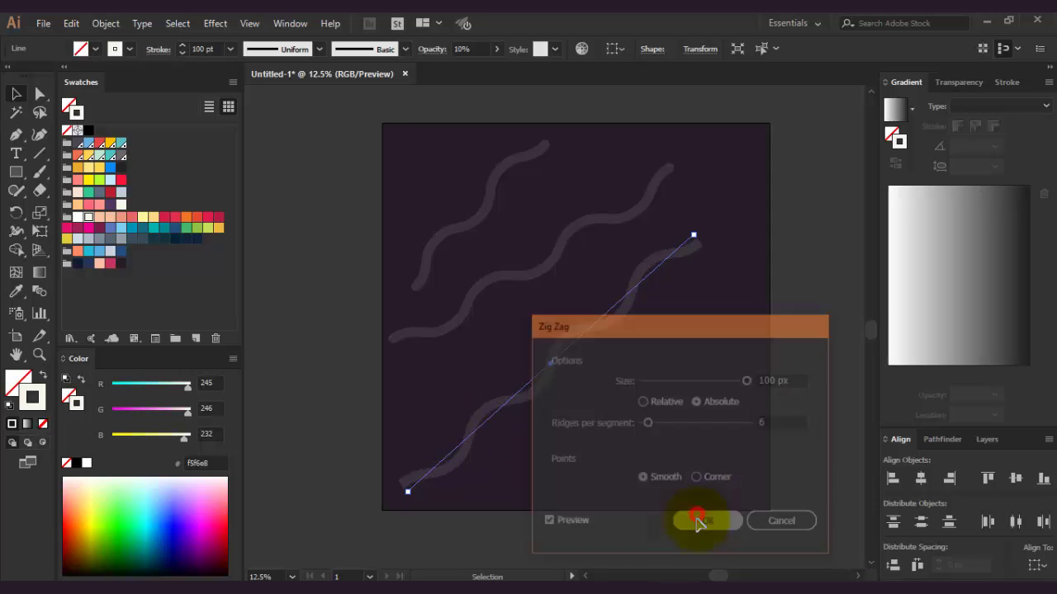
pyautogui.click(158, 48)
pyautogui.click(279, 168)
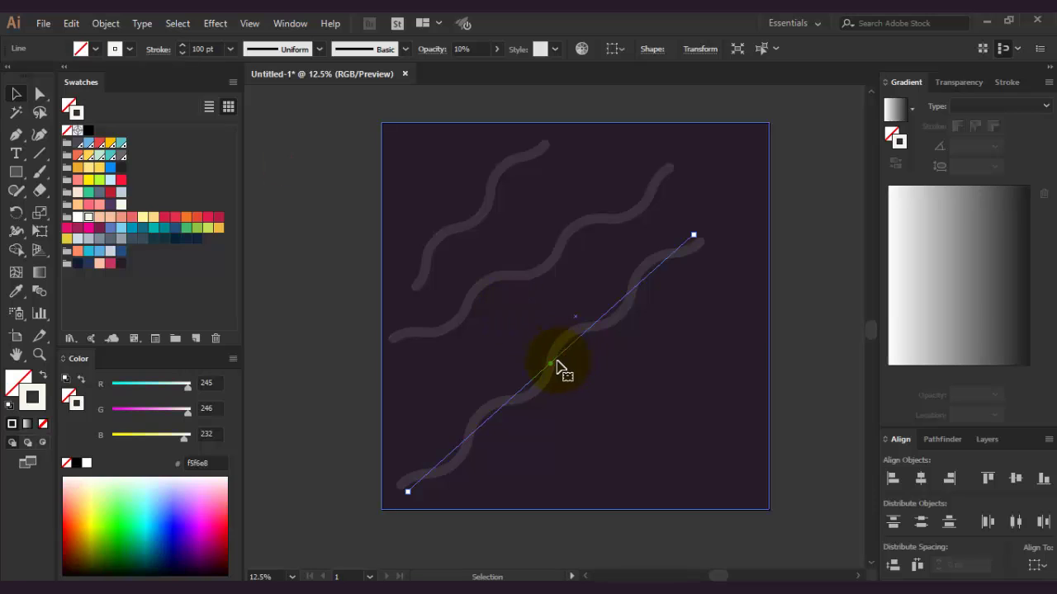
# Step: Drag and re-angle the three wavy strokes into evenly spaced parallel diagonals
pyautogui.moveTo(551, 364); pyautogui.dragTo(538, 351)
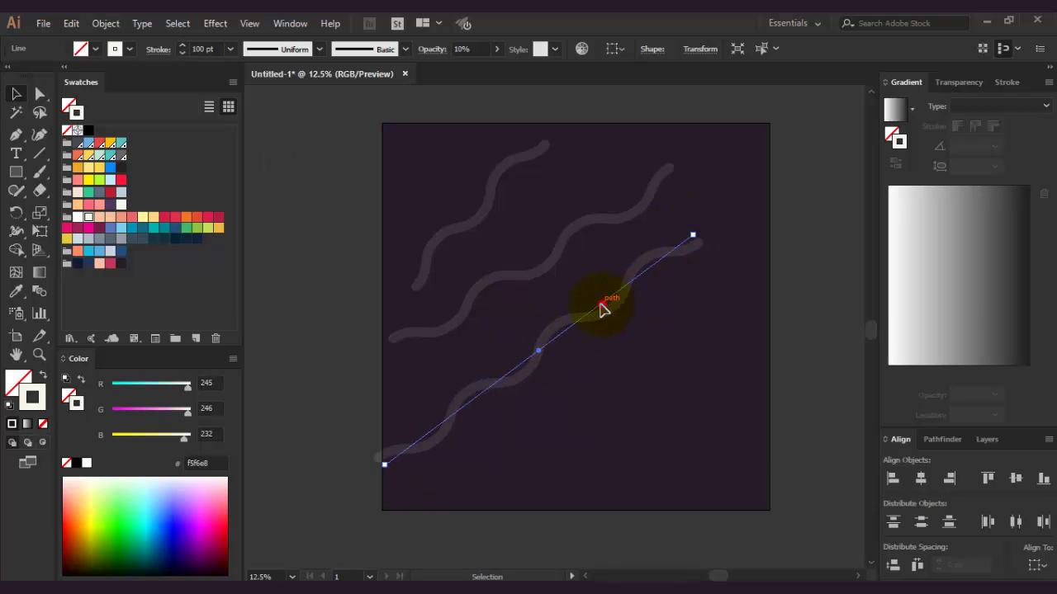
pyautogui.moveTo(601, 308); pyautogui.dragTo(607, 323)
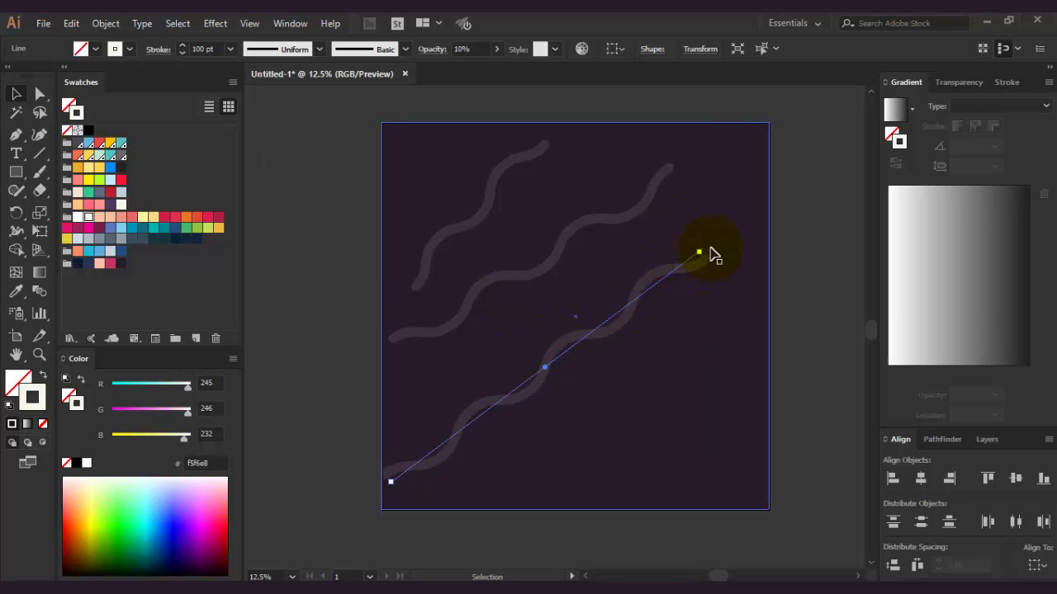
pyautogui.moveTo(699, 251); pyautogui.dragTo(682, 233)
pyautogui.moveTo(608, 323); pyautogui.dragTo(604, 315)
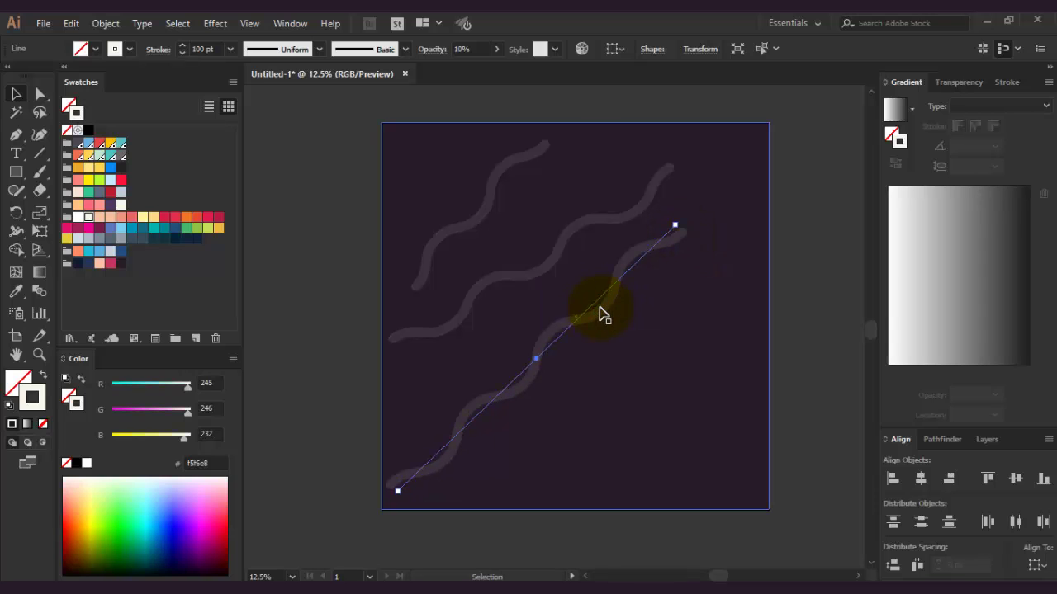
pyautogui.moveTo(472, 215); pyautogui.dragTo(455, 207)
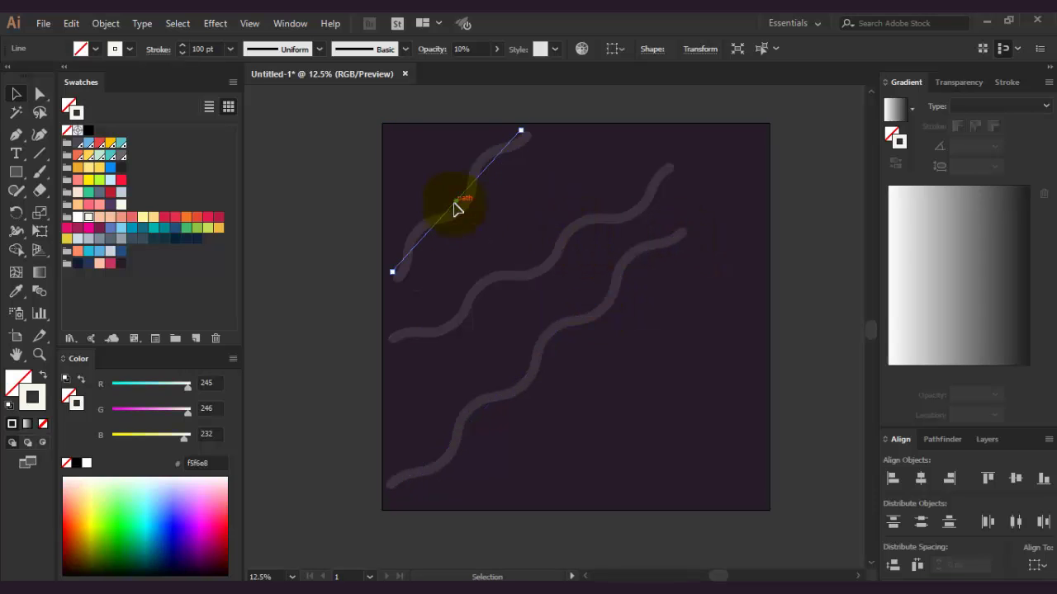
pyautogui.moveTo(559, 253); pyautogui.dragTo(536, 238)
pyautogui.moveTo(578, 322); pyautogui.dragTo(600, 310)
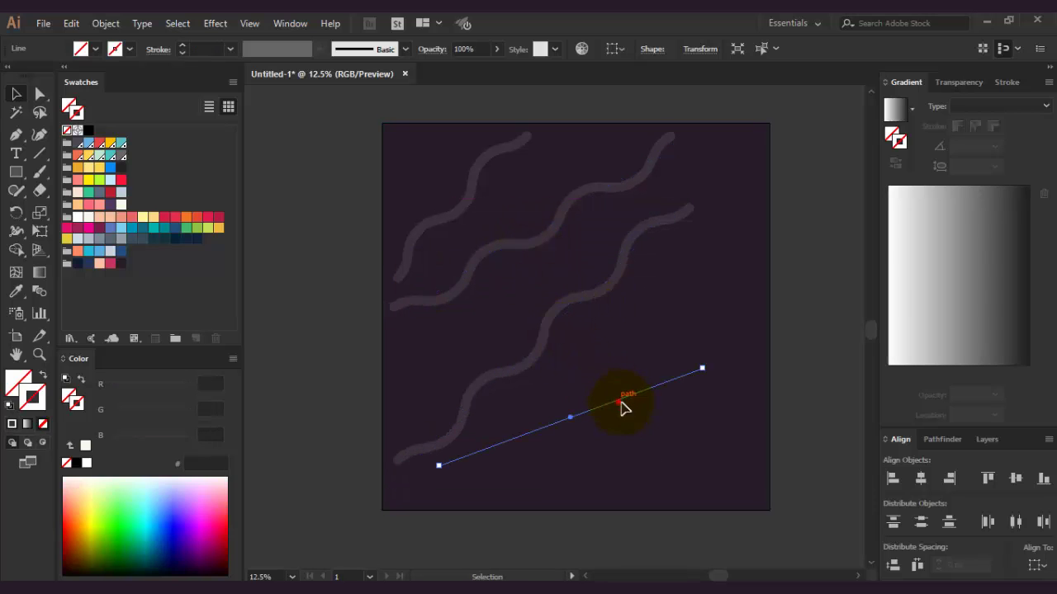
# Step: Move the straight line to the lower right and give it a 100 pt cream stroke at 10% opacity
pyautogui.moveTo(625, 405); pyautogui.dragTo(673, 388)
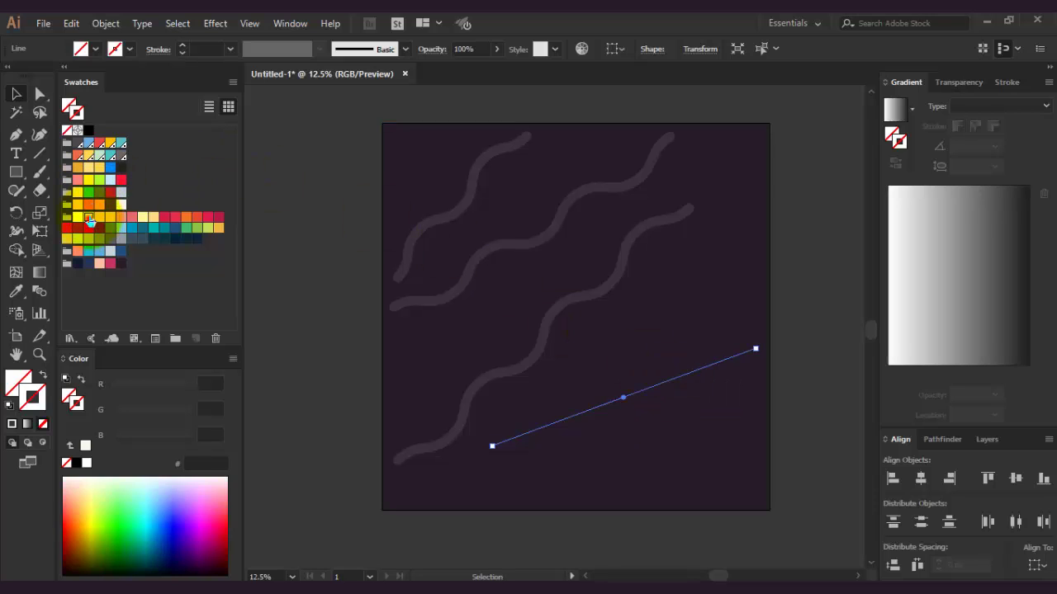
pyautogui.click(89, 216)
pyautogui.press('Return')
pyautogui.click(158, 49)
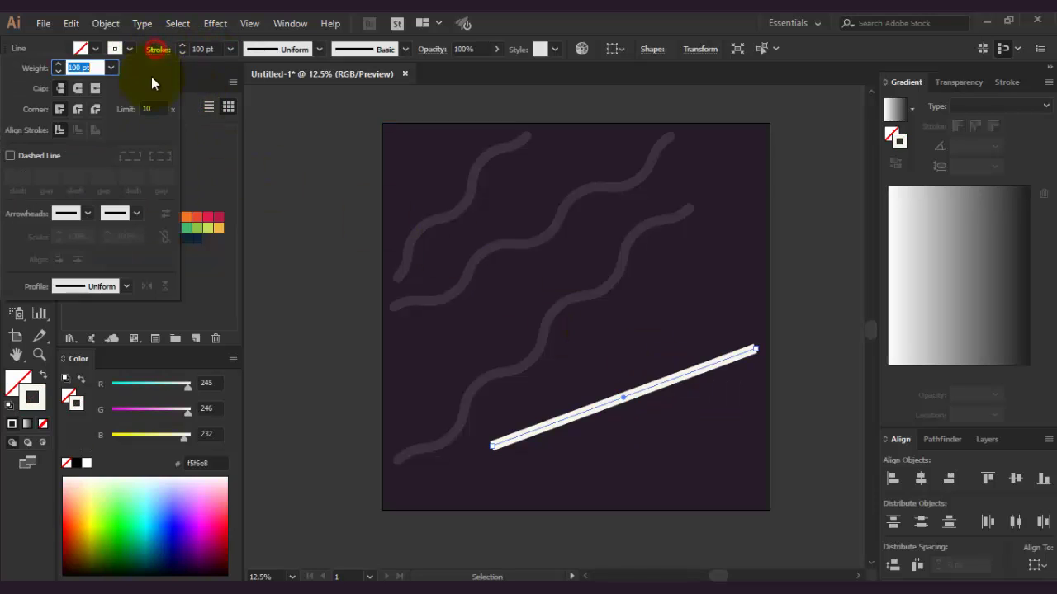
pyautogui.click(467, 50)
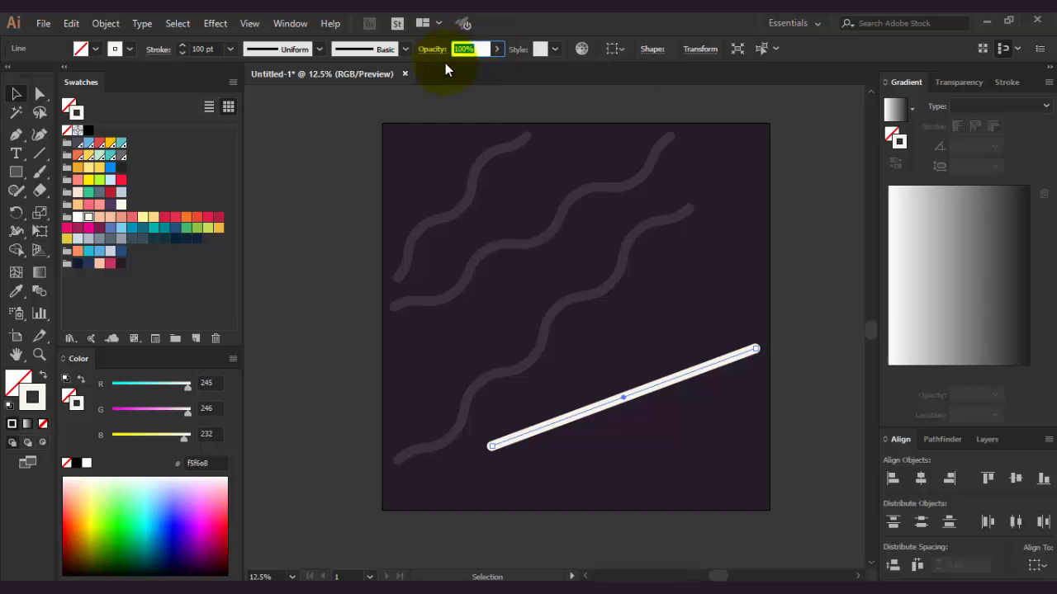
pyautogui.write('10')
pyautogui.press('Return')
# Step: Apply a smooth Zig Zag with 3 ridges per segment, then deselect
pyautogui.click(214, 23)
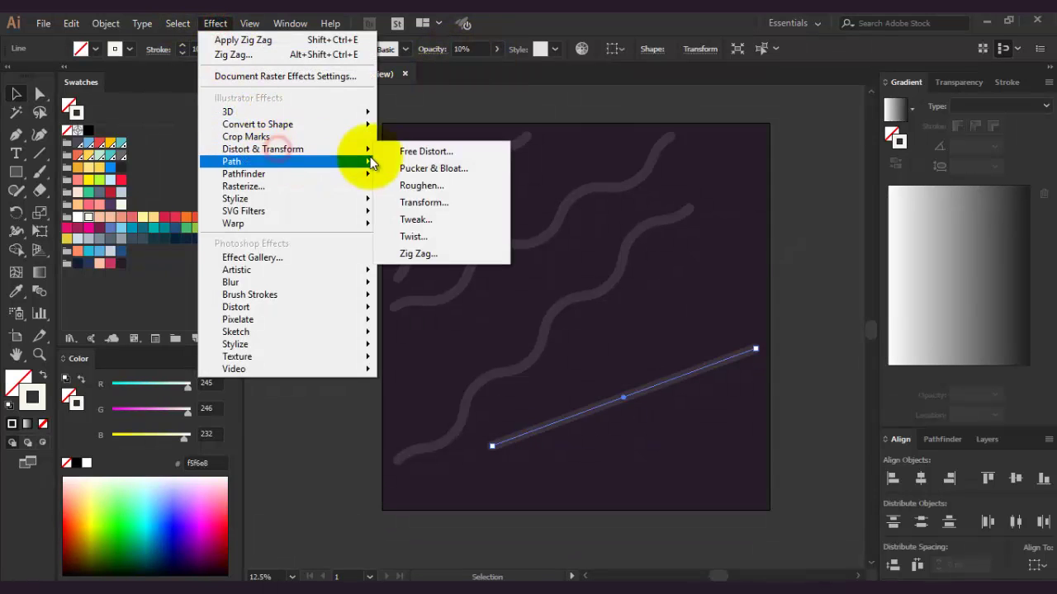
pyautogui.click(429, 251)
pyautogui.click(652, 468)
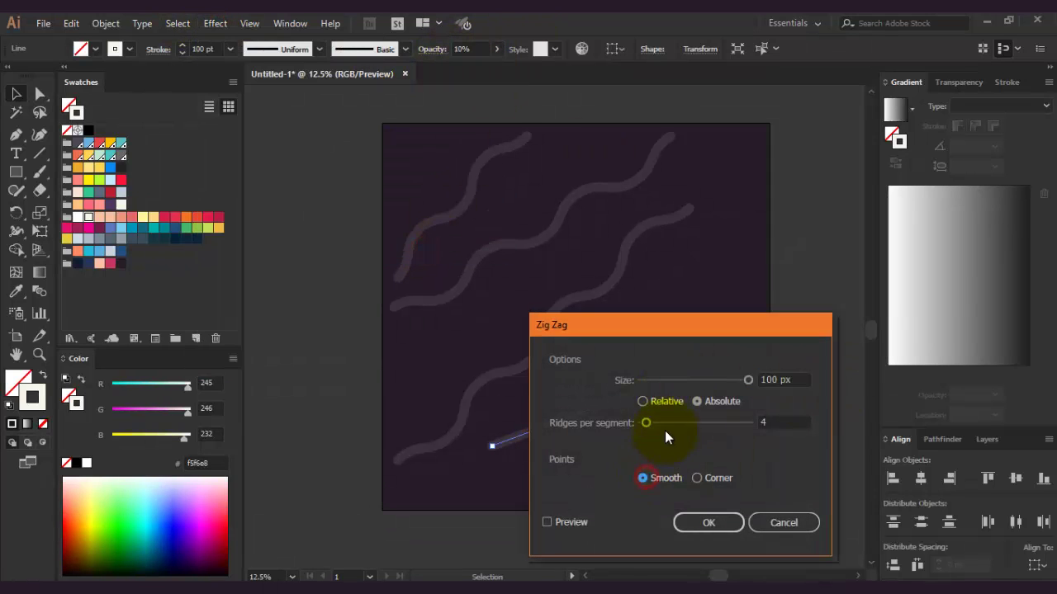
pyautogui.moveTo(780, 423); pyautogui.dragTo(754, 423)
pyautogui.click(547, 522)
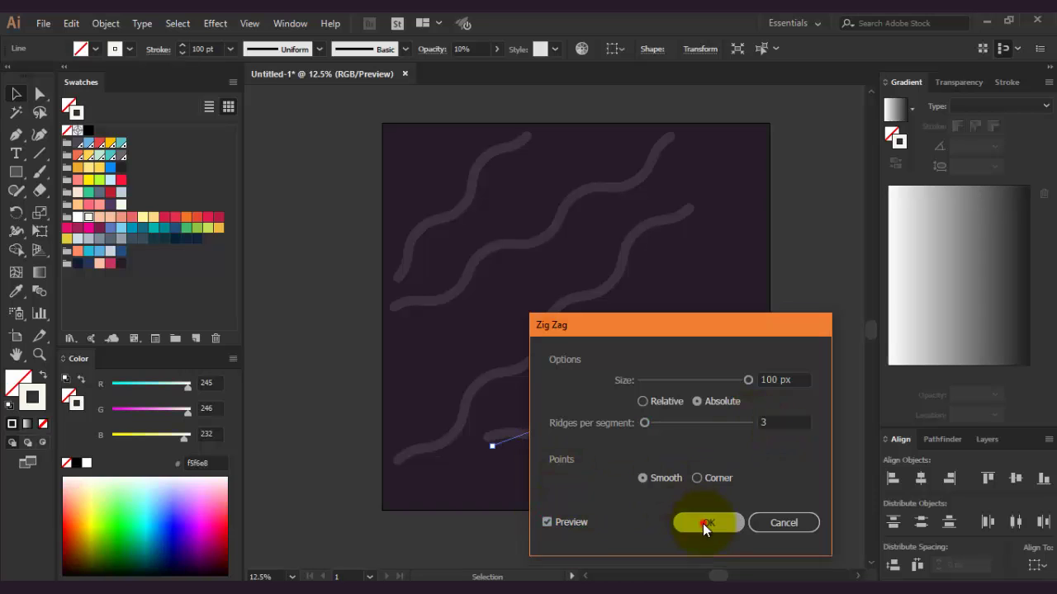
pyautogui.click(702, 524)
pyautogui.click(308, 216)
# Step: Give the short bottom line a 100 pt cream #f5f6e8 stroke at 10% opacity
pyautogui.click(638, 473)
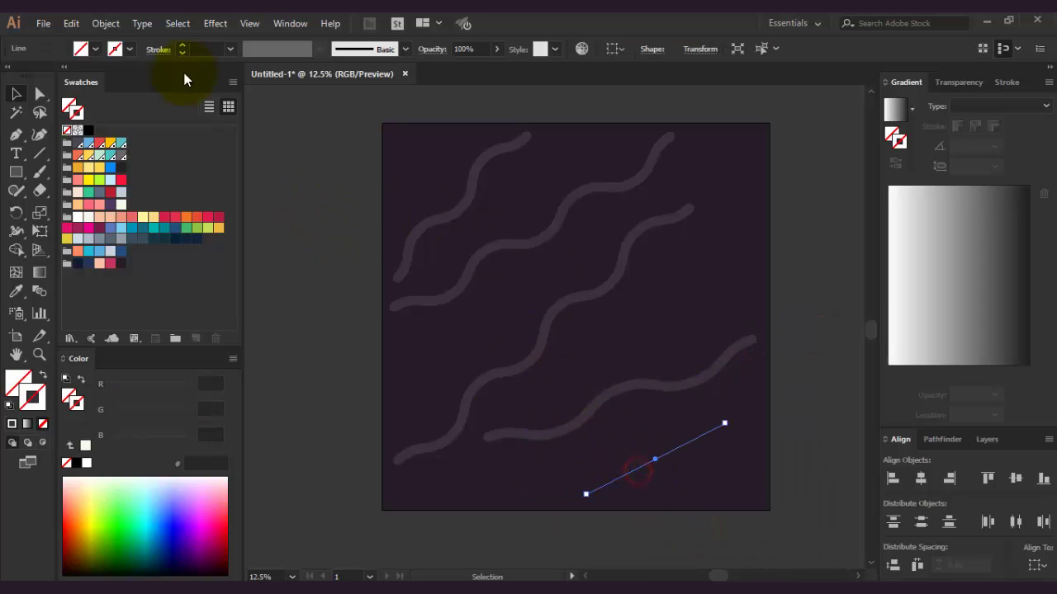
pyautogui.click(89, 217)
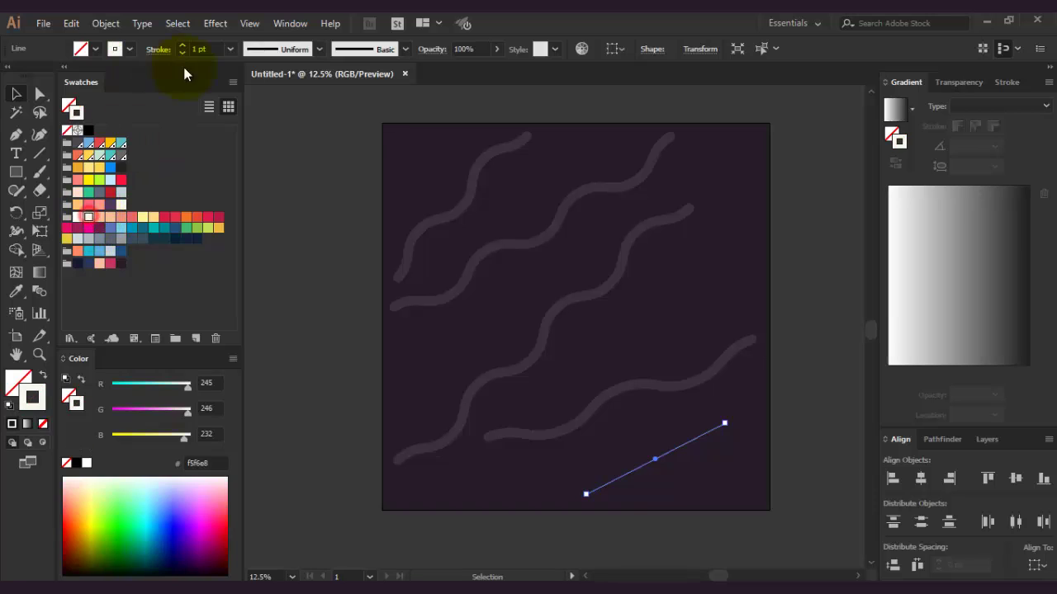
pyautogui.write('0')
pyautogui.press('Return')
pyautogui.click(479, 50)
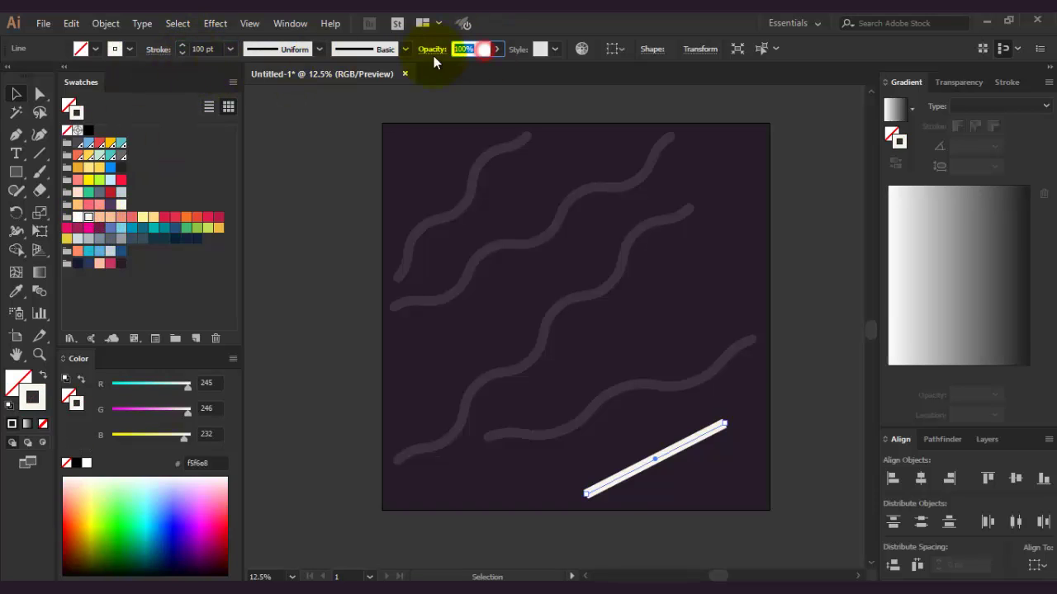
pyautogui.write('10')
pyautogui.press('Return')
# Step: Apply a smooth Zig Zag with 2 ridges per segment to the line
pyautogui.click(215, 23)
pyautogui.moveTo(262, 148)
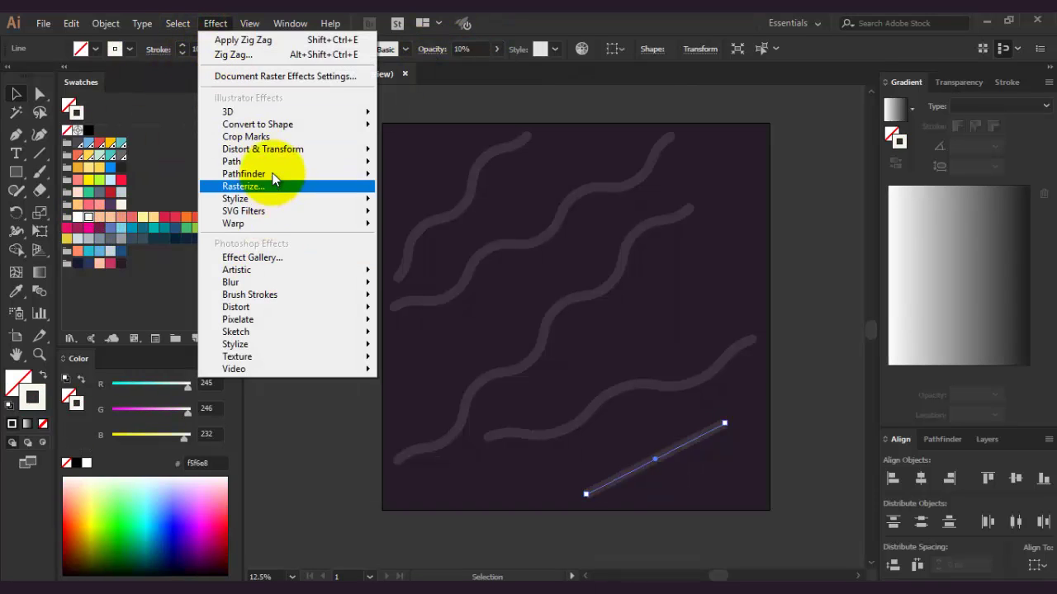
pyautogui.click(429, 251)
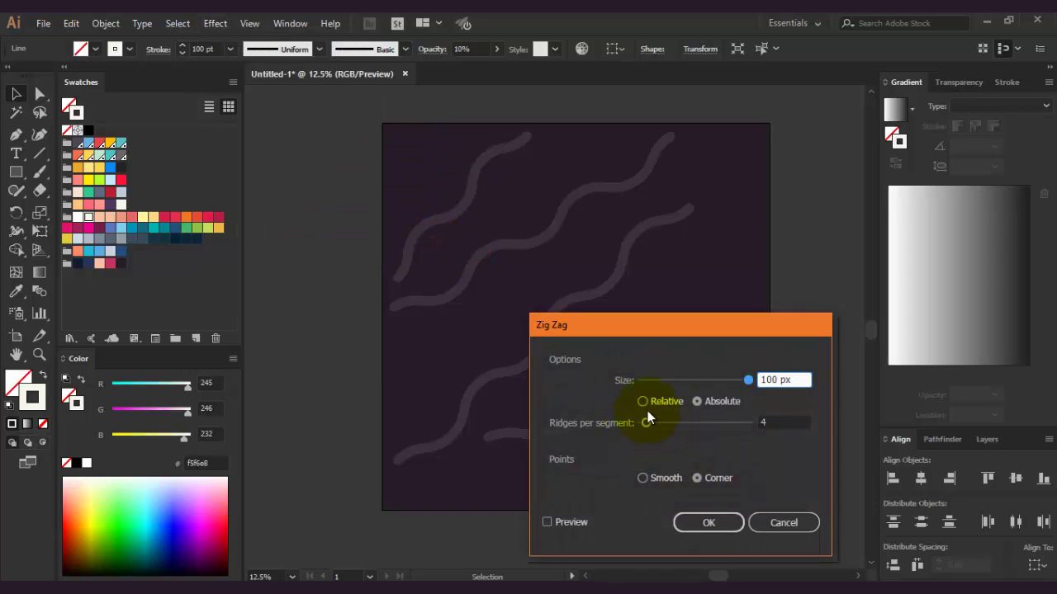
pyautogui.click(772, 422)
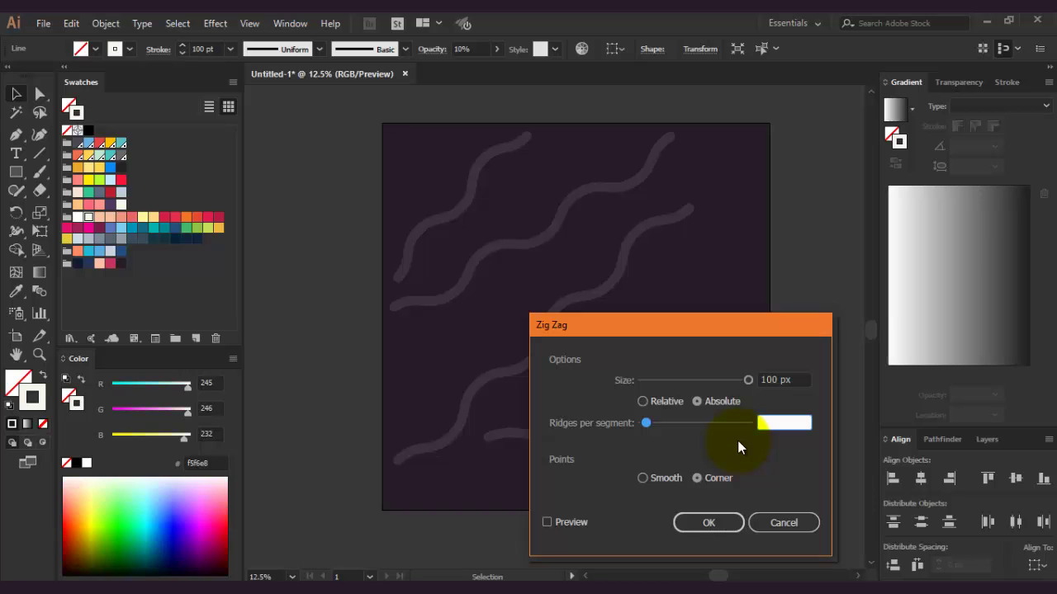
pyautogui.write('2')
pyautogui.click(642, 478)
pyautogui.moveTo(663, 324); pyautogui.dragTo(539, 123)
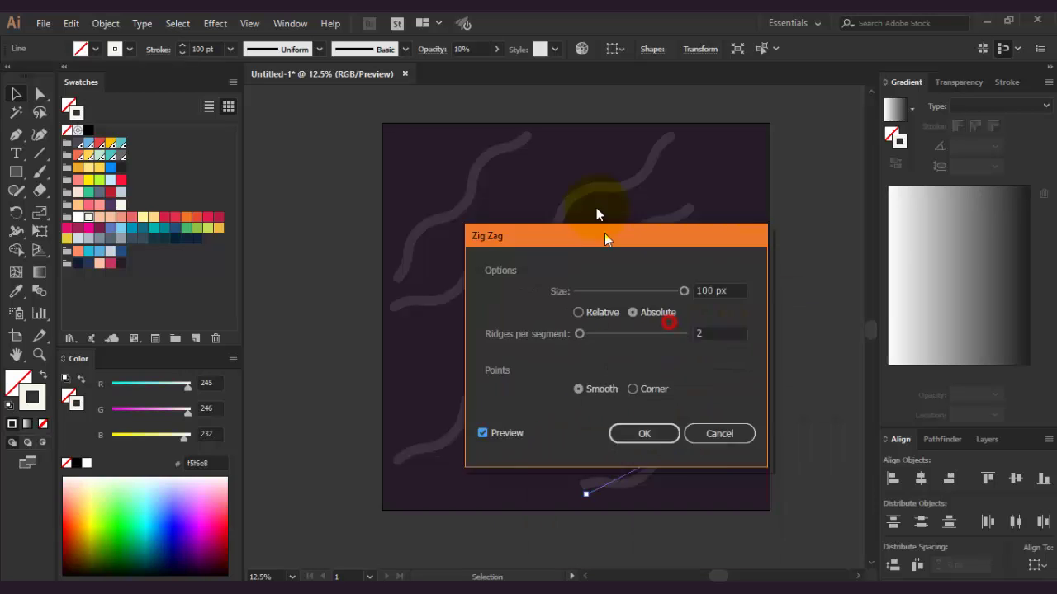
pyautogui.click(587, 322)
# Step: Check the stroke options and select the small line near the bottom edge
pyautogui.click(153, 49)
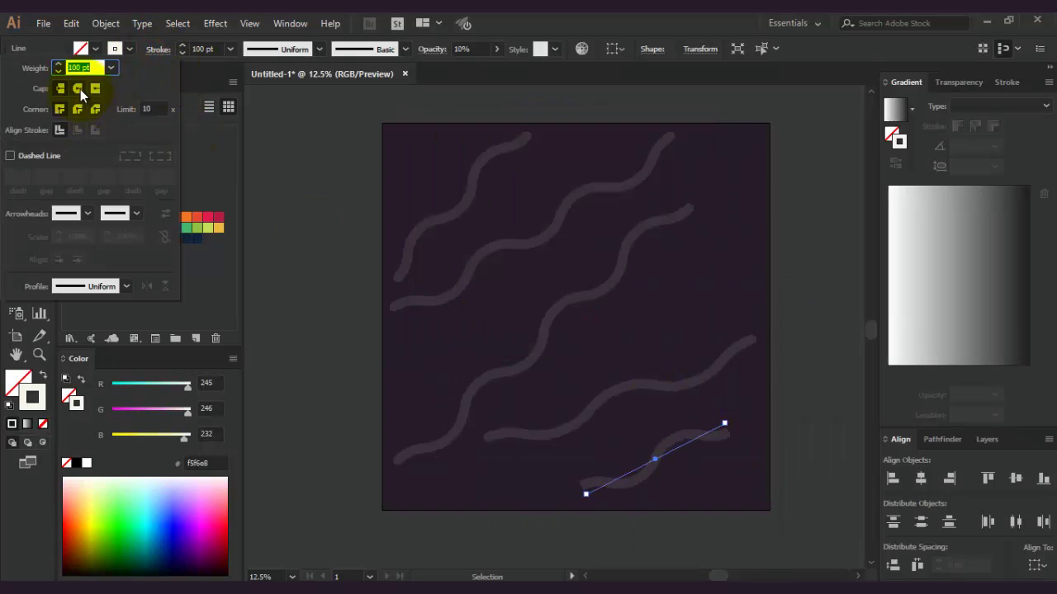
pyautogui.moveTo(790, 415)
pyautogui.mouseDown()
pyautogui.moveTo(746, 484)
pyautogui.moveTo(716, 499)
pyautogui.mouseUp()
pyautogui.click(720, 488)
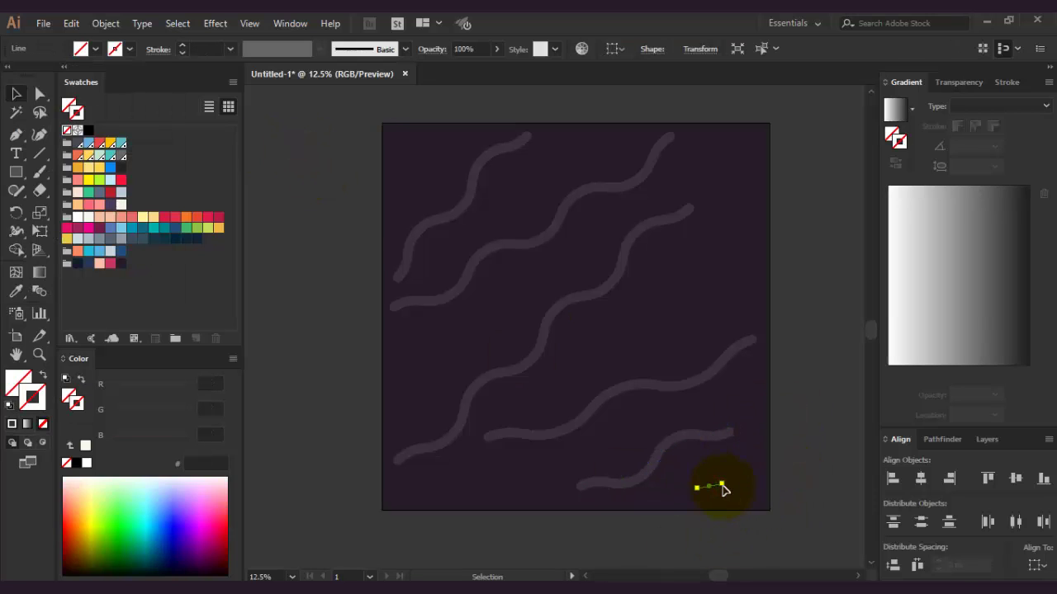
# Step: Draw a short line at lower right with a 100 pt near-white stroke at 10% opacity
pyautogui.moveTo(723, 486); pyautogui.dragTo(746, 483)
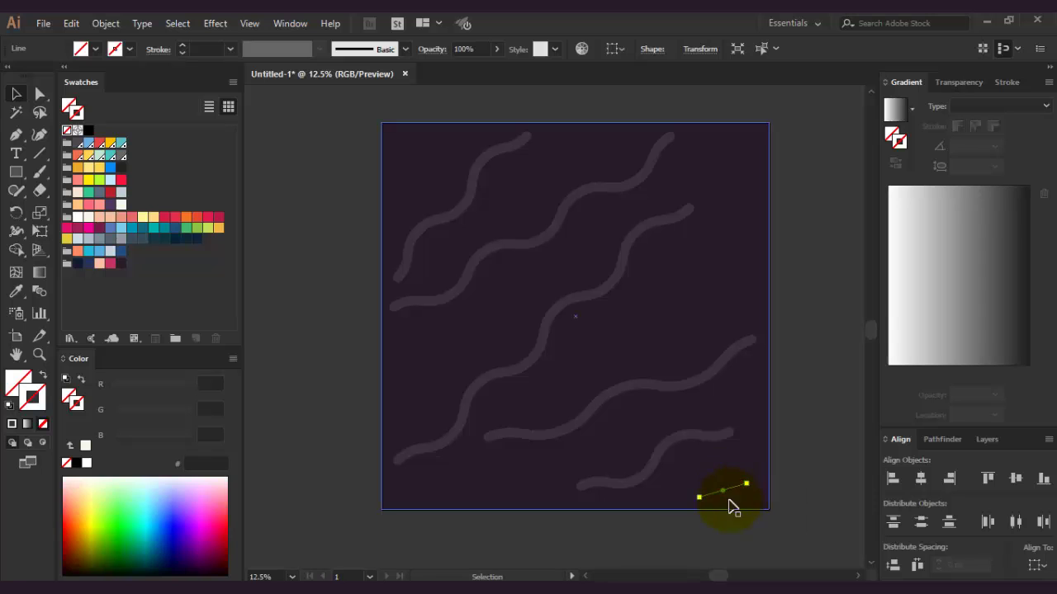
pyautogui.click(178, 23)
pyautogui.click(104, 82)
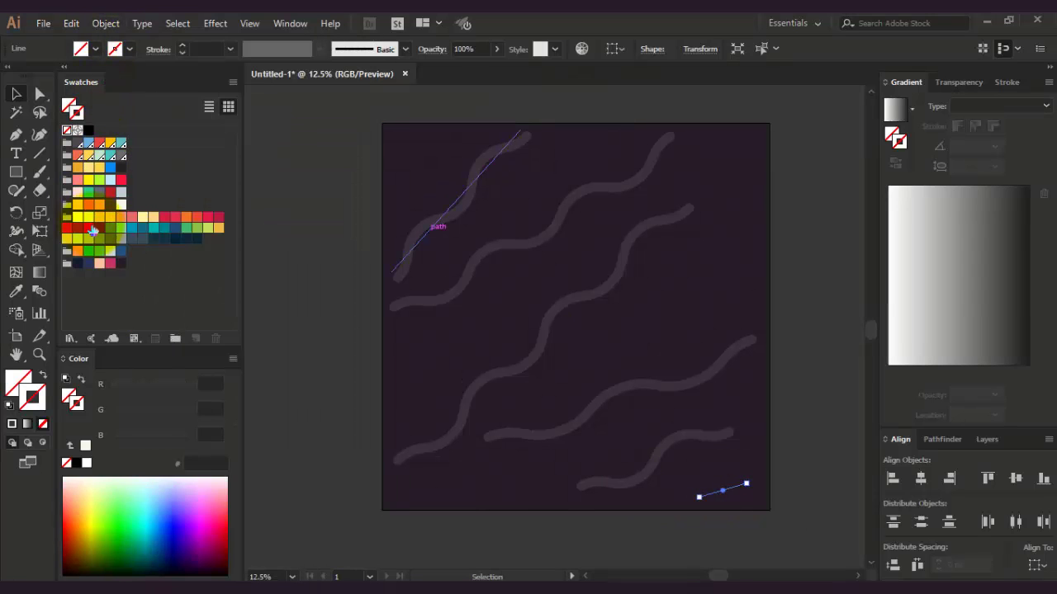
pyautogui.click(88, 217)
pyautogui.press('Return')
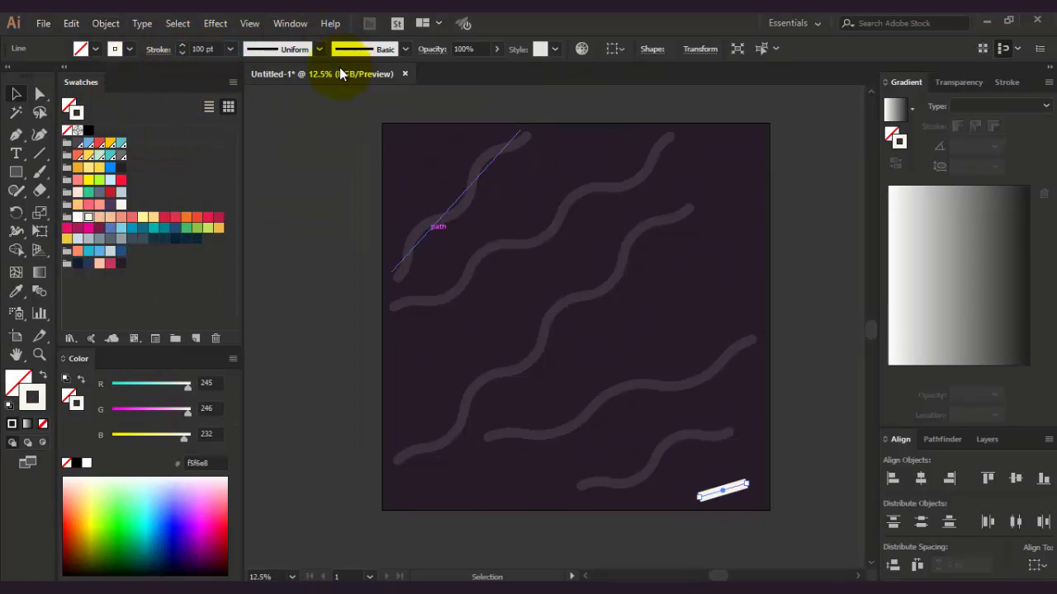
pyautogui.click(464, 49)
pyautogui.write('10')
pyautogui.press('Return')
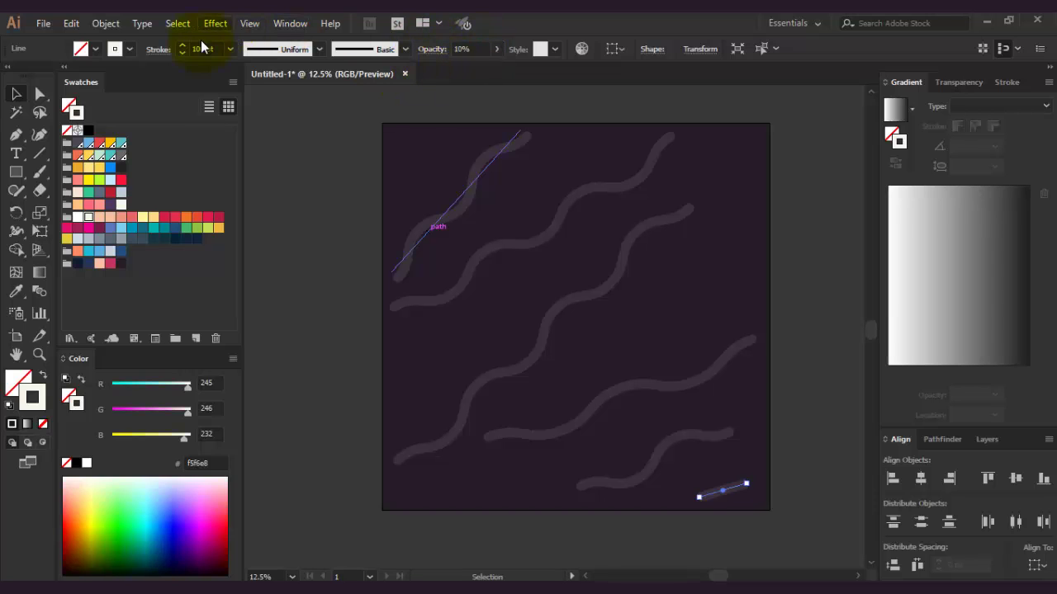
pyautogui.click(158, 49)
# Step: Apply a smooth Zig Zag of size 100 px with 2 ridges to it
pyautogui.click(213, 23)
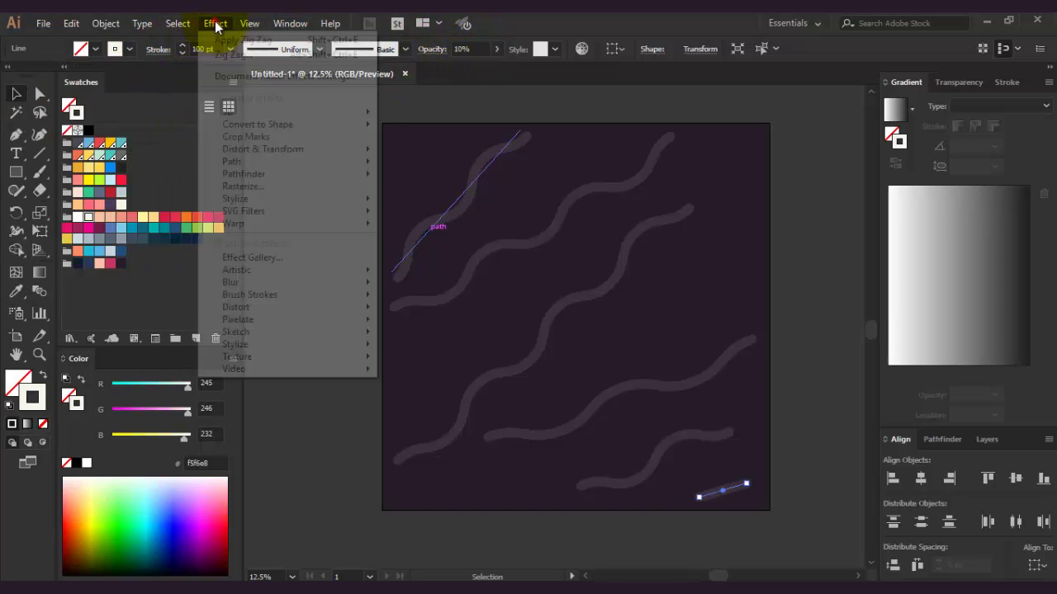
pyautogui.click(419, 253)
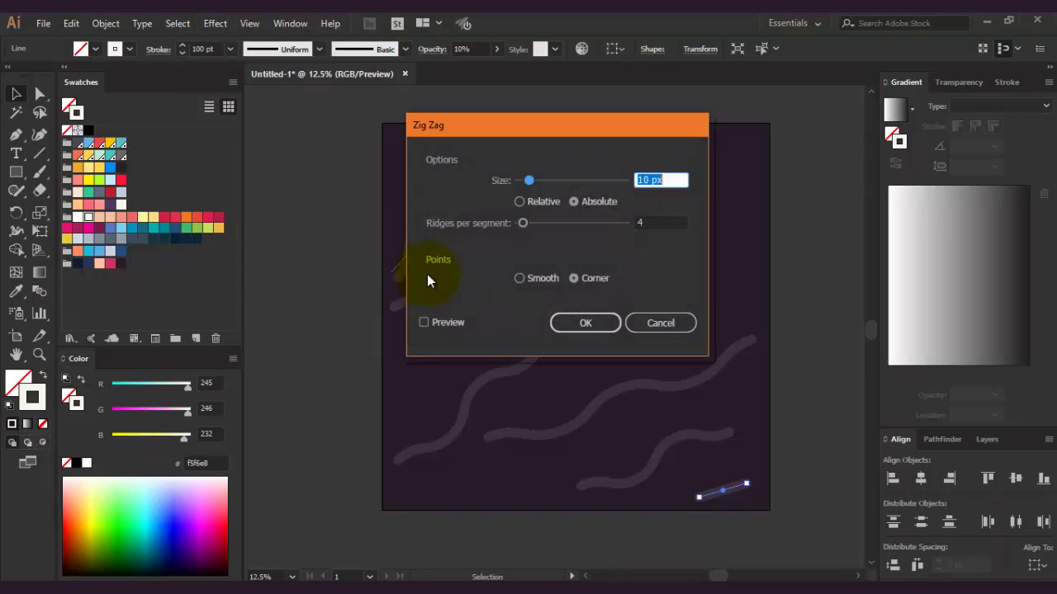
pyautogui.write('2')
pyautogui.moveTo(528, 180); pyautogui.dragTo(625, 180)
pyautogui.click(519, 278)
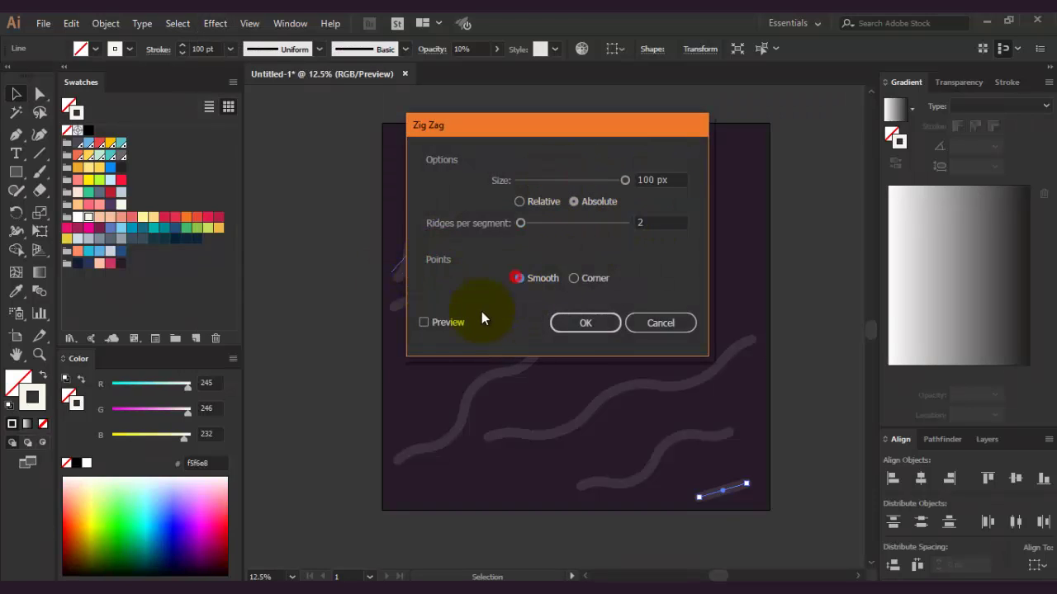
pyautogui.click(424, 322)
pyautogui.click(588, 323)
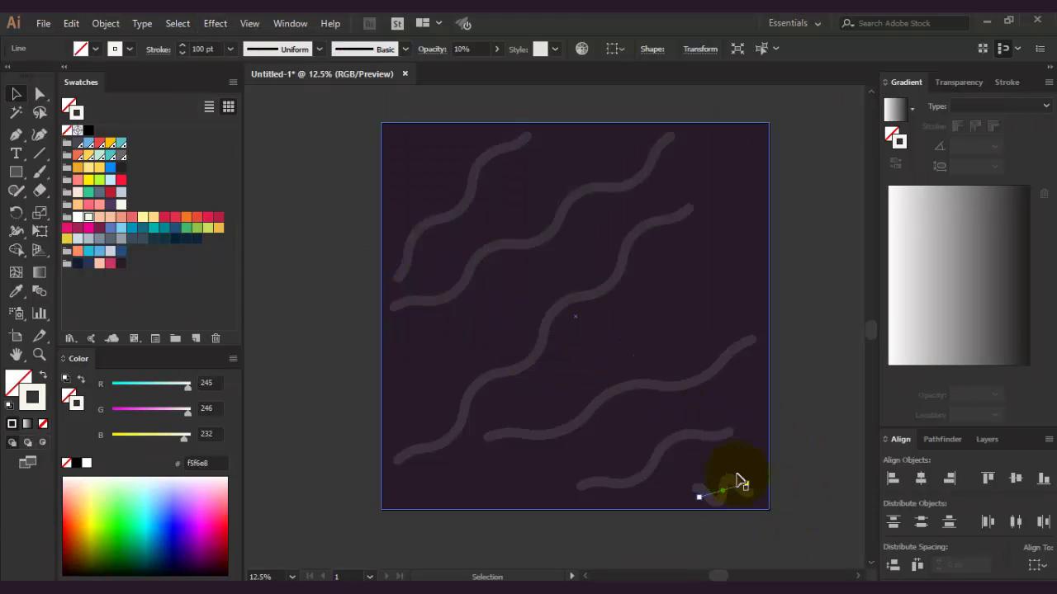
# Step: Place copies of the squiggle at top right, mid-right and left-centre
pyautogui.moveTo(747, 486)
pyautogui.mouseDown()
pyautogui.moveTo(759, 470)
pyautogui.moveTo(708, 307)
pyautogui.moveTo(738, 170)
pyautogui.mouseUp()
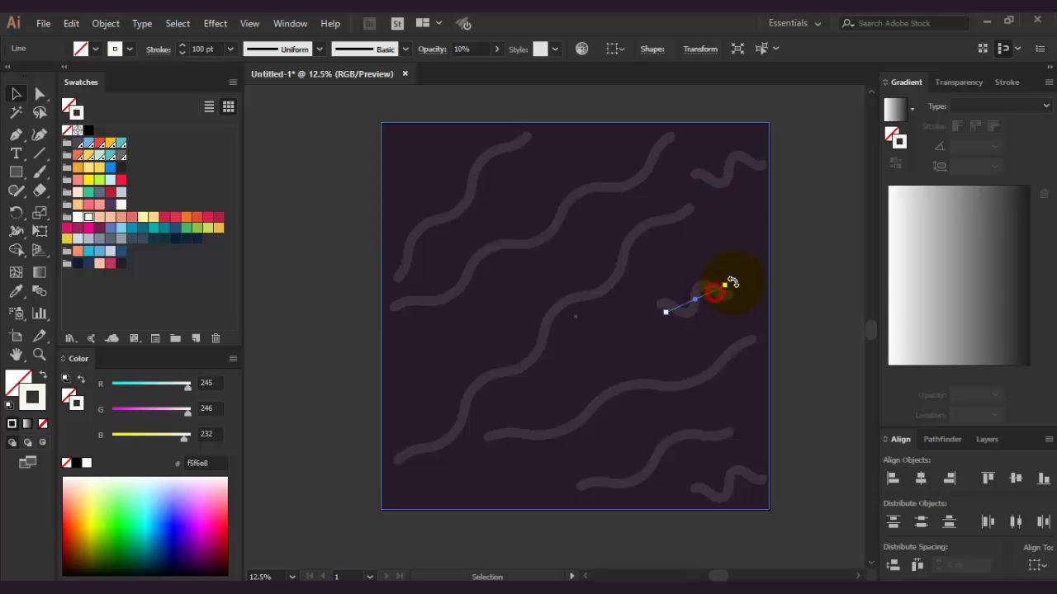
pyautogui.moveTo(732, 301); pyautogui.dragTo(731, 306)
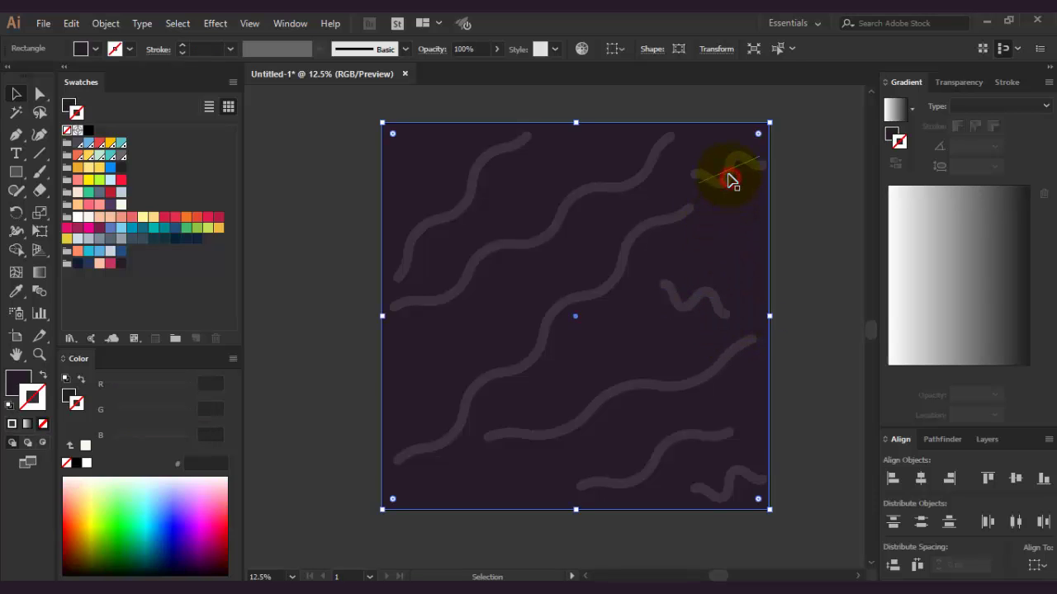
pyautogui.moveTo(731, 182); pyautogui.dragTo(444, 354)
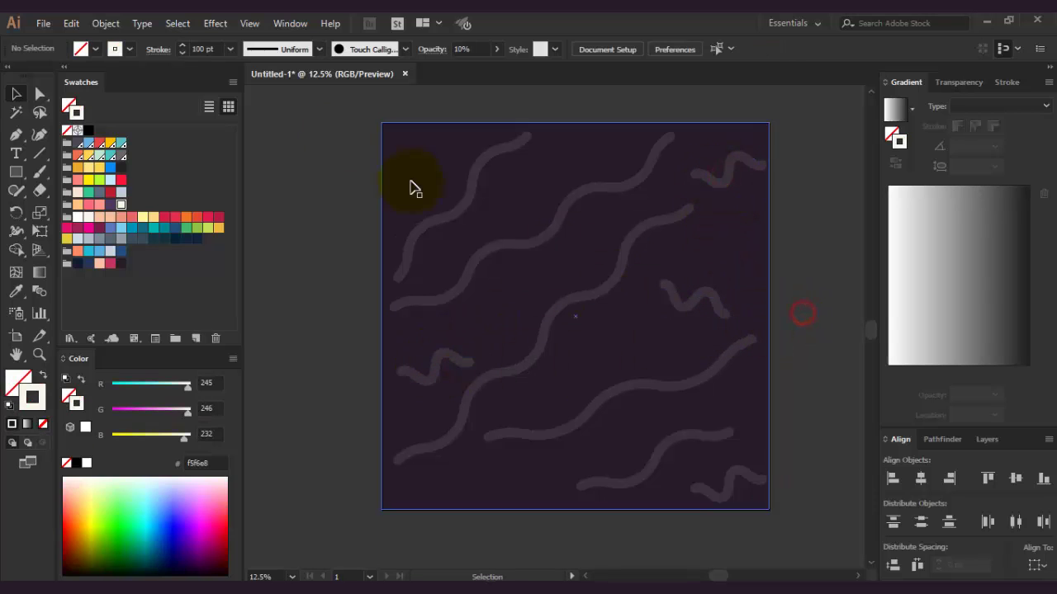
# Step: Select all the wavy lines and fade them to 5% opacity
pyautogui.moveTo(307, 104); pyautogui.dragTo(426, 171)
pyautogui.hotkey('ctrl', '2')
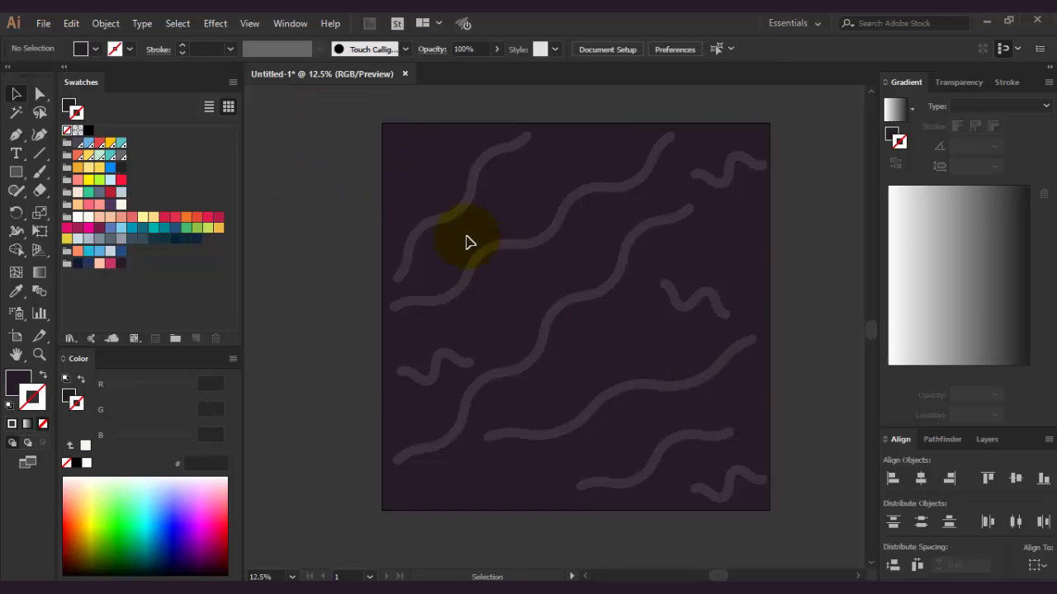
pyautogui.moveTo(289, 103); pyautogui.dragTo(802, 507)
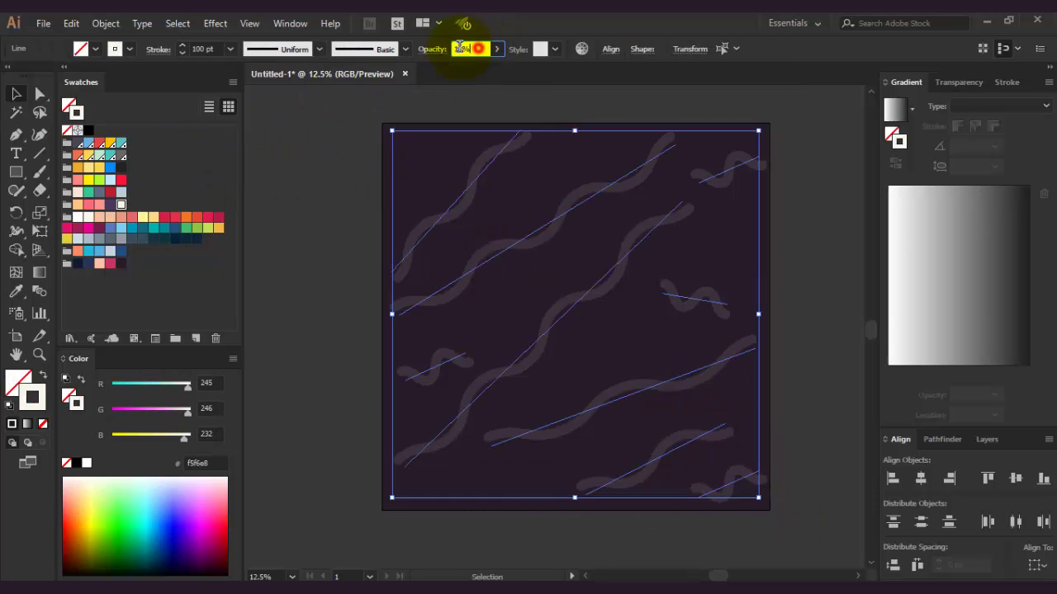
pyautogui.click(459, 48)
pyautogui.write('5')
pyautogui.press('Return')
pyautogui.click(331, 162)
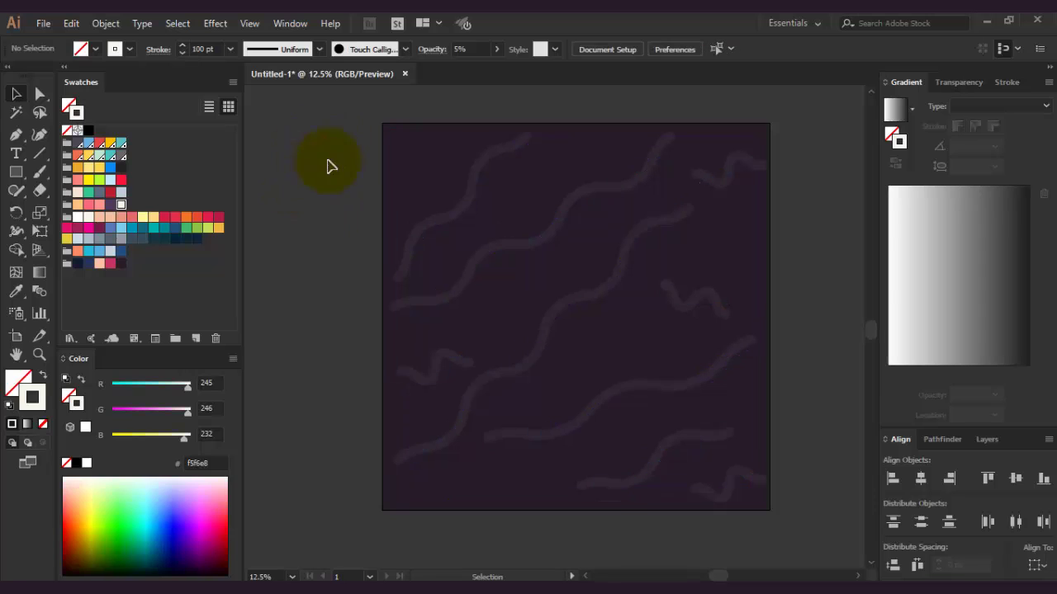
pyautogui.press('m')
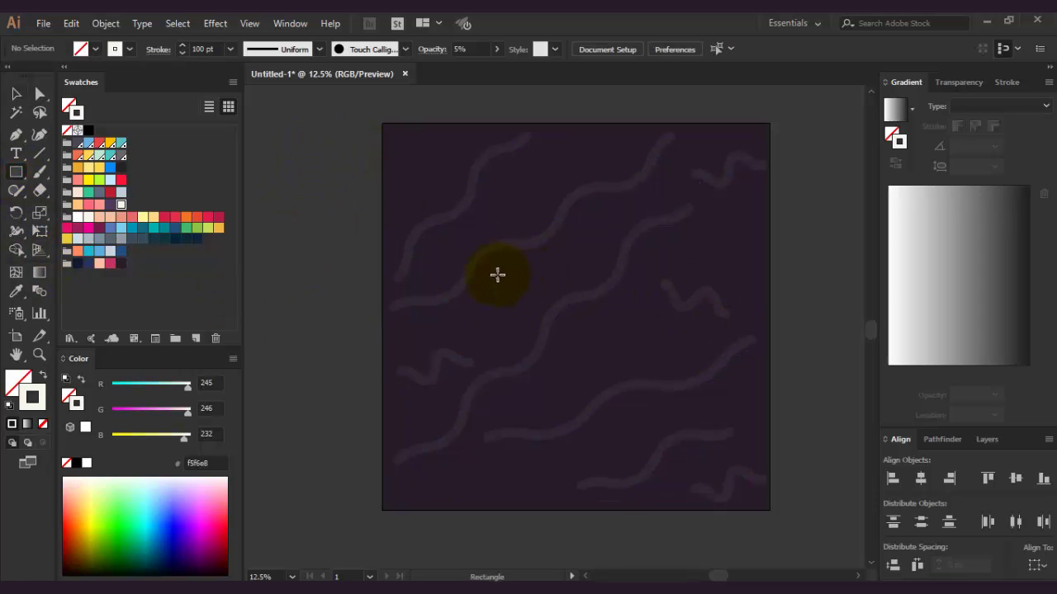
# Step: Draw a wide flat ellipse mid-artboard, filled cream f5f6e8 at 90% opacity
pyautogui.moveTo(15, 172); pyautogui.dragTo(90, 207)
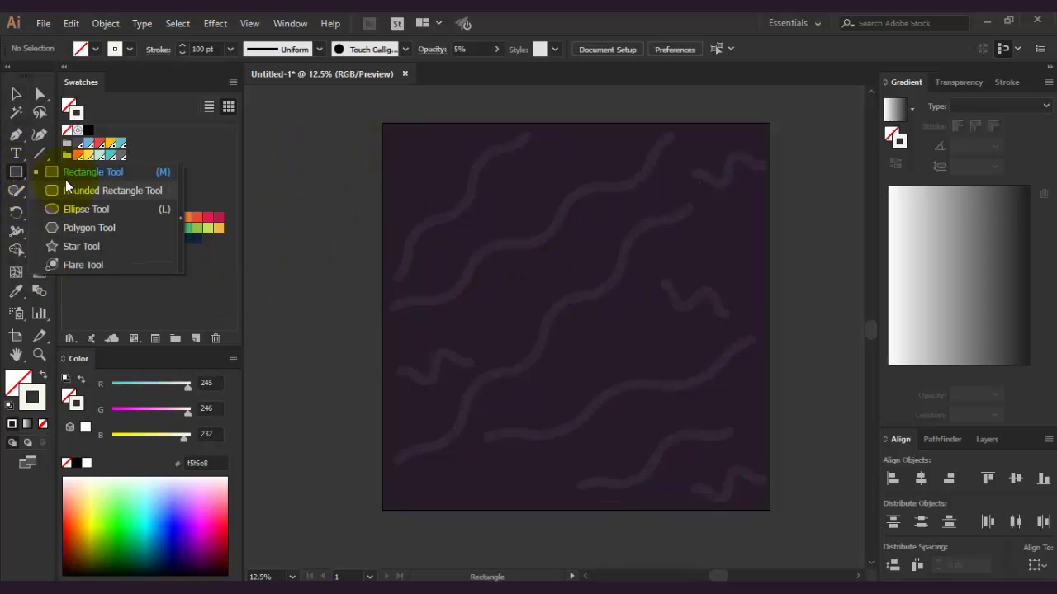
pyautogui.moveTo(502, 259); pyautogui.dragTo(671, 283)
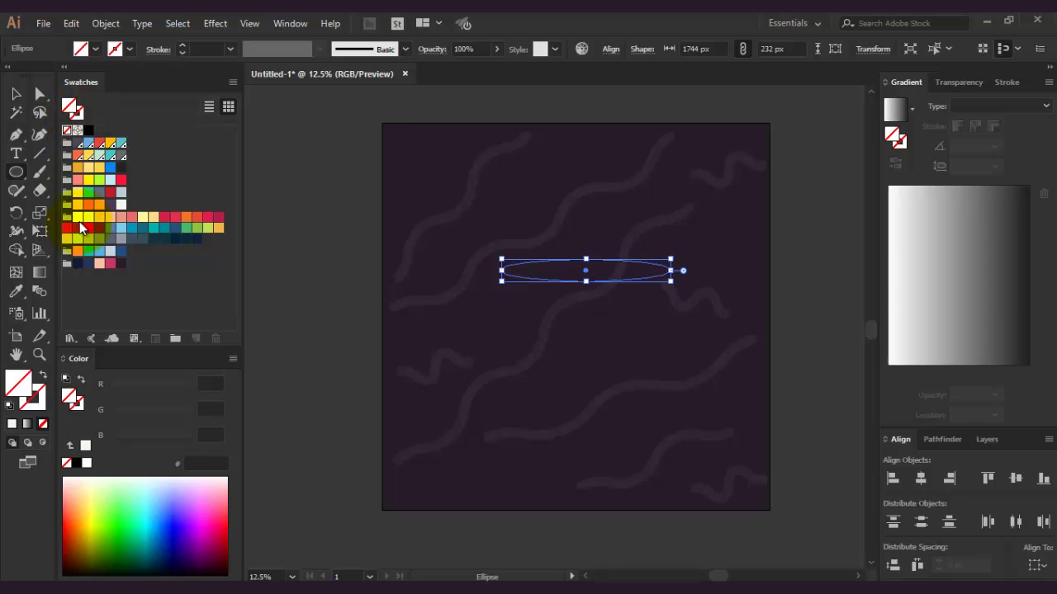
pyautogui.click(89, 216)
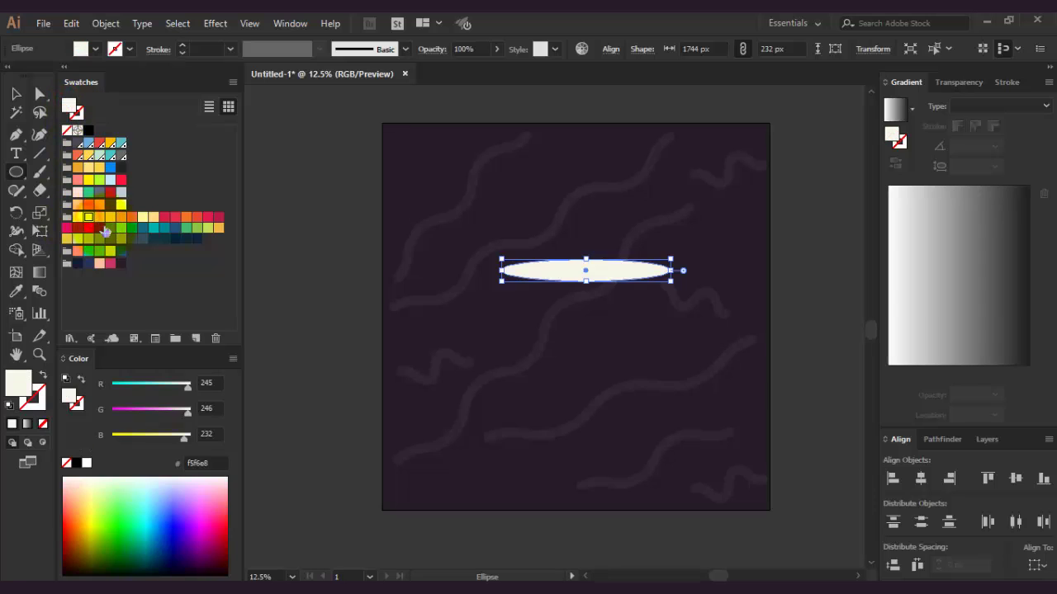
pyautogui.click(494, 51)
pyautogui.moveTo(498, 69)
pyautogui.mouseDown()
pyautogui.moveTo(487, 71)
pyautogui.moveTo(495, 73)
pyautogui.mouseUp()
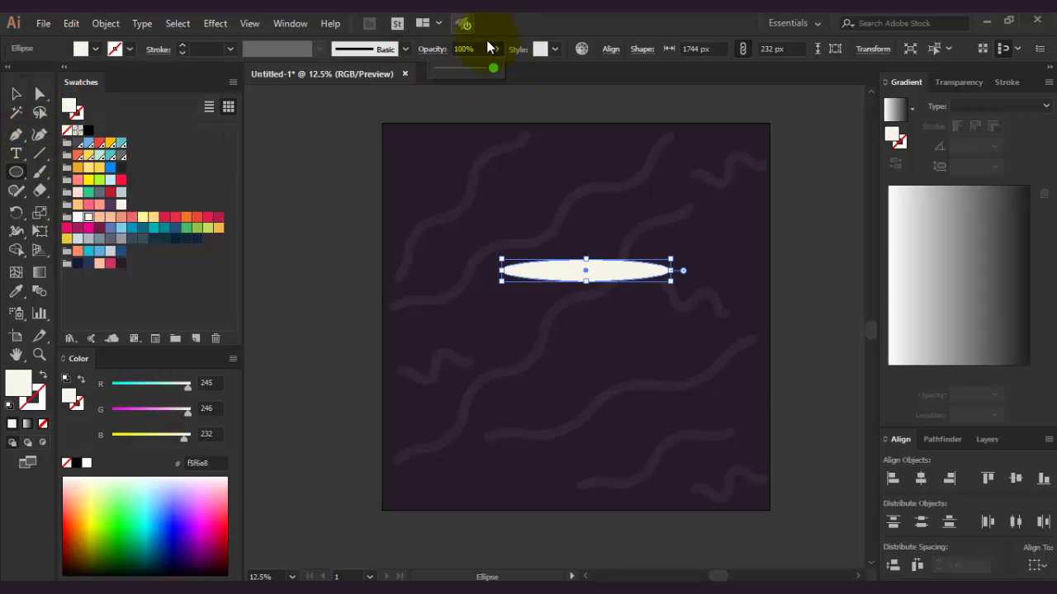
pyautogui.click(472, 49)
pyautogui.write('90')
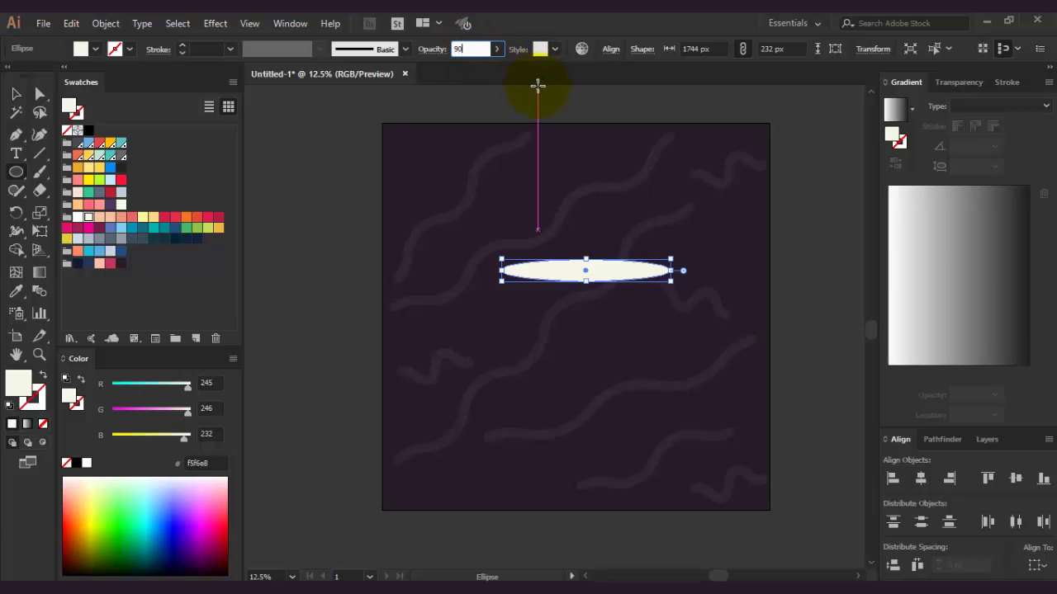
pyautogui.press('Return')
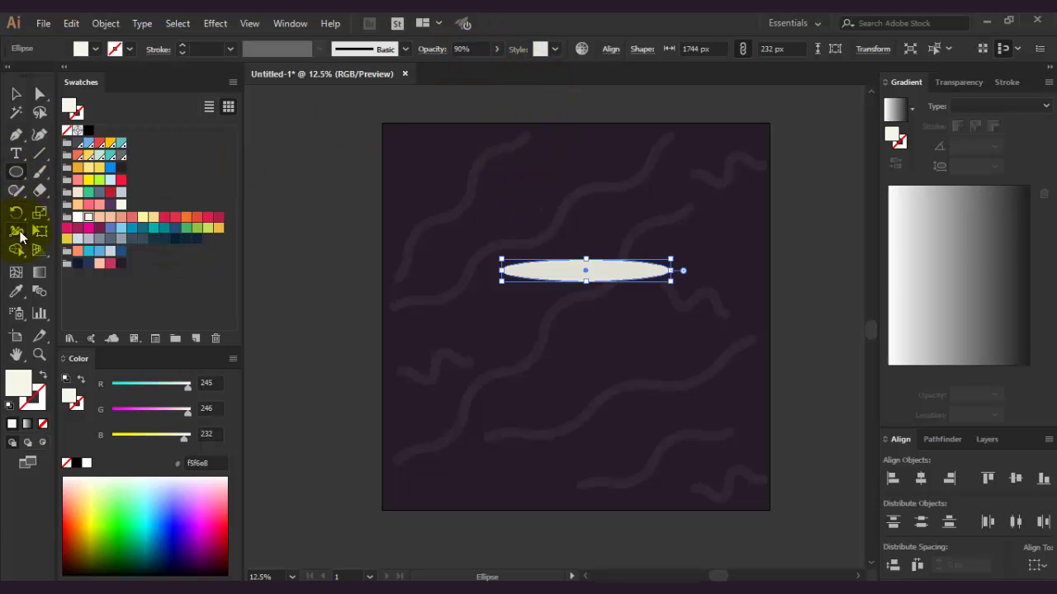
pyautogui.rightClick(15, 172)
pyautogui.click(72, 174)
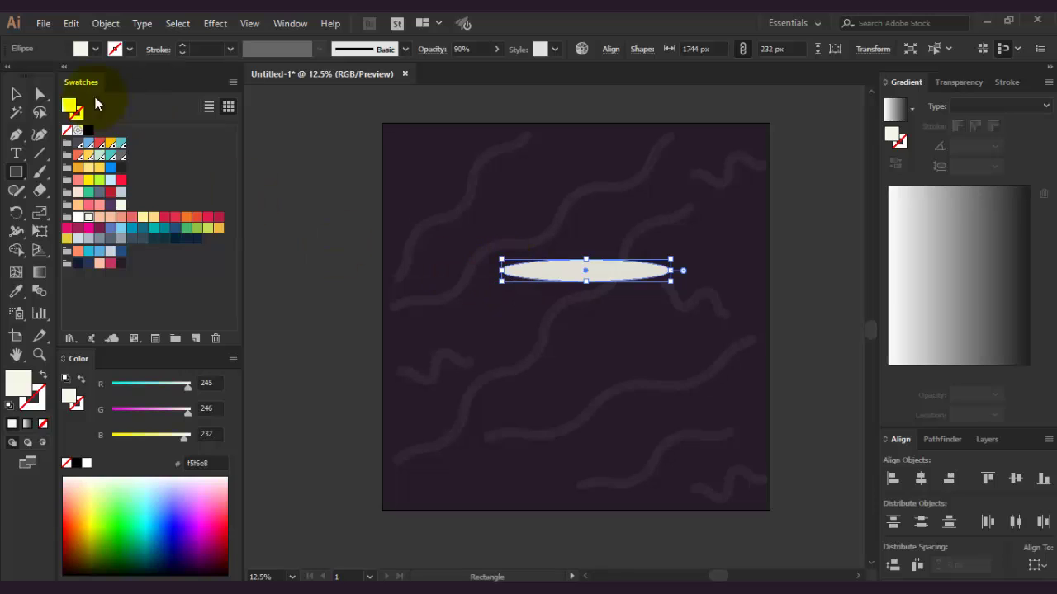
pyautogui.click(378, 184)
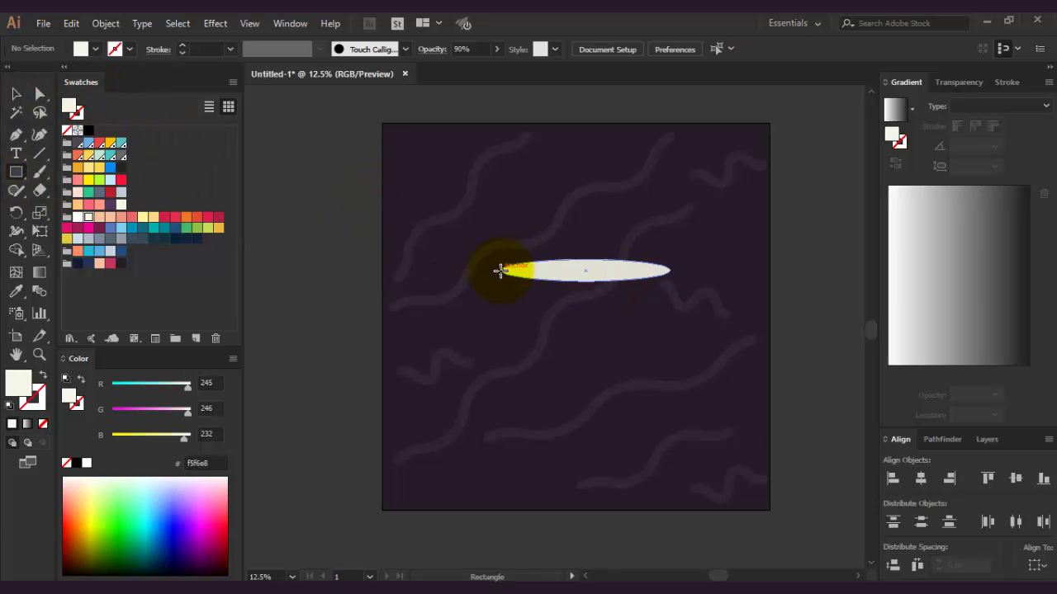
# Step: Draw the cream cylinder body below the ellipse and bring the ellipse to the front
pyautogui.moveTo(504, 271); pyautogui.dragTo(671, 405)
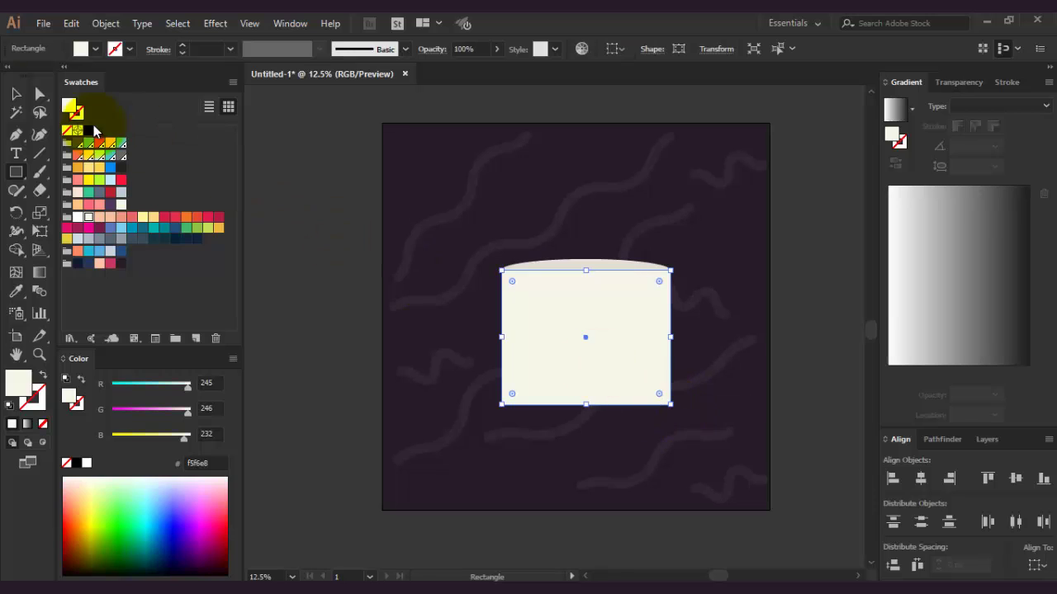
pyautogui.click(285, 165)
pyautogui.click(585, 264)
pyautogui.hotkey('ctrl', 'shift', ']')
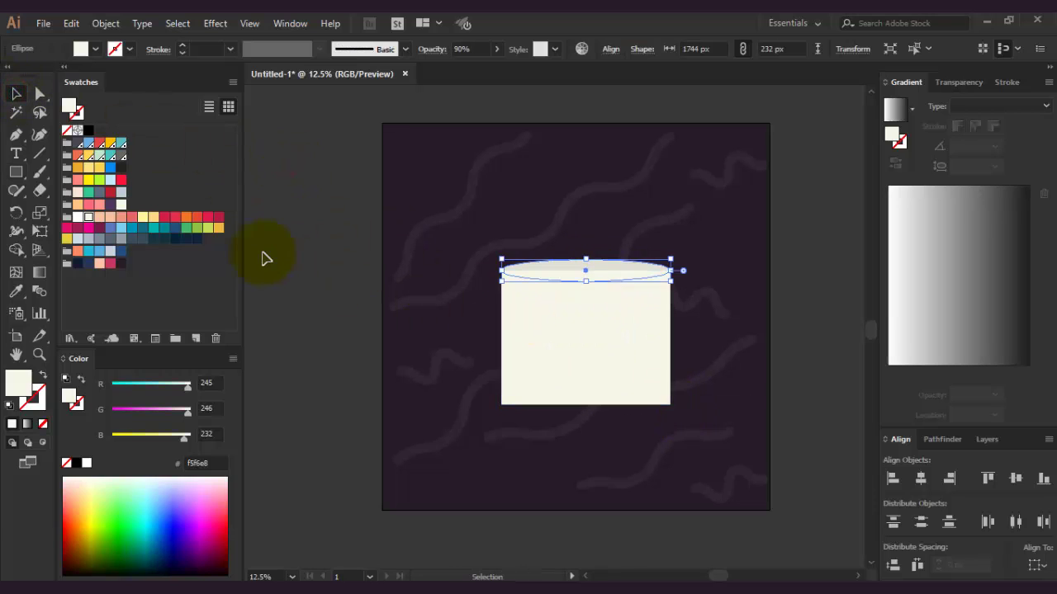
# Step: Copy the ellipse down to the body's bottom edge
pyautogui.click(262, 258)
pyautogui.click(584, 269)
pyautogui.moveTo(586, 270); pyautogui.dragTo(555, 397)
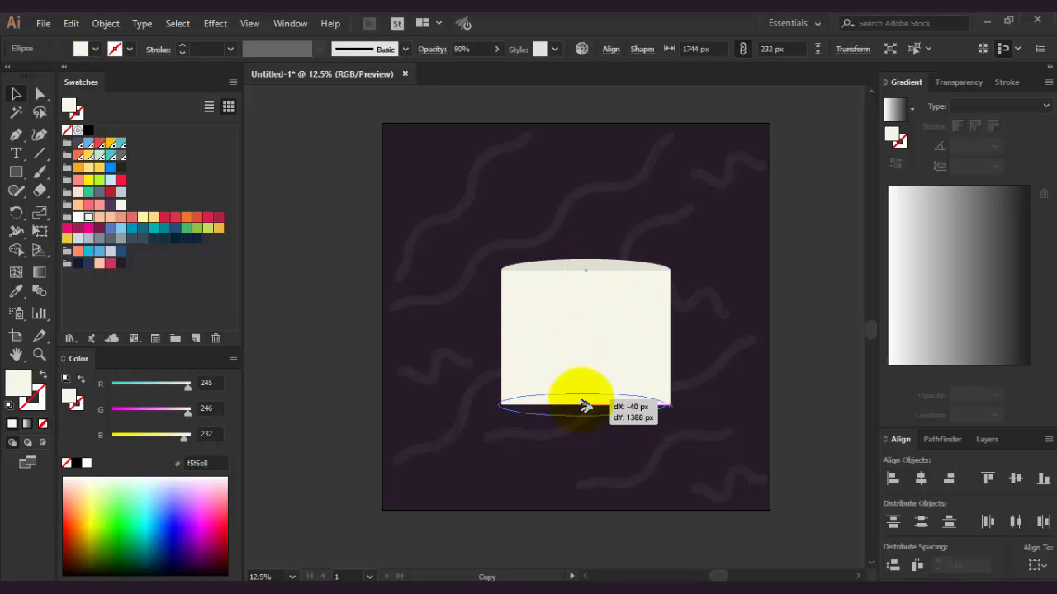
pyautogui.click(323, 273)
# Step: Tint the top ellipse light blue #c7dbe8, keeping the Normal blend mode
pyautogui.click(585, 270)
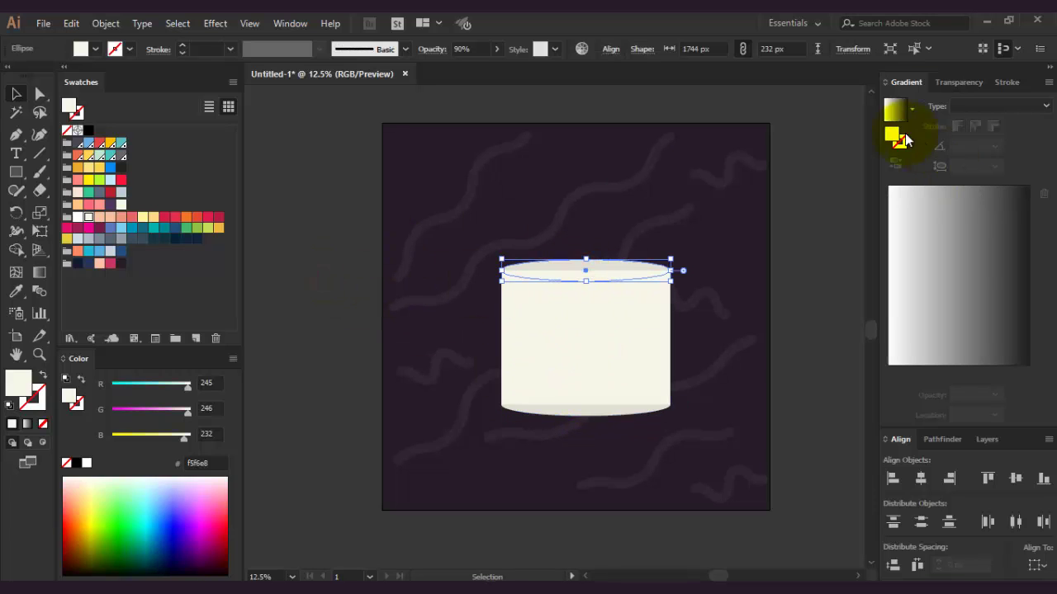
pyautogui.click(913, 108)
pyautogui.click(957, 82)
pyautogui.click(924, 105)
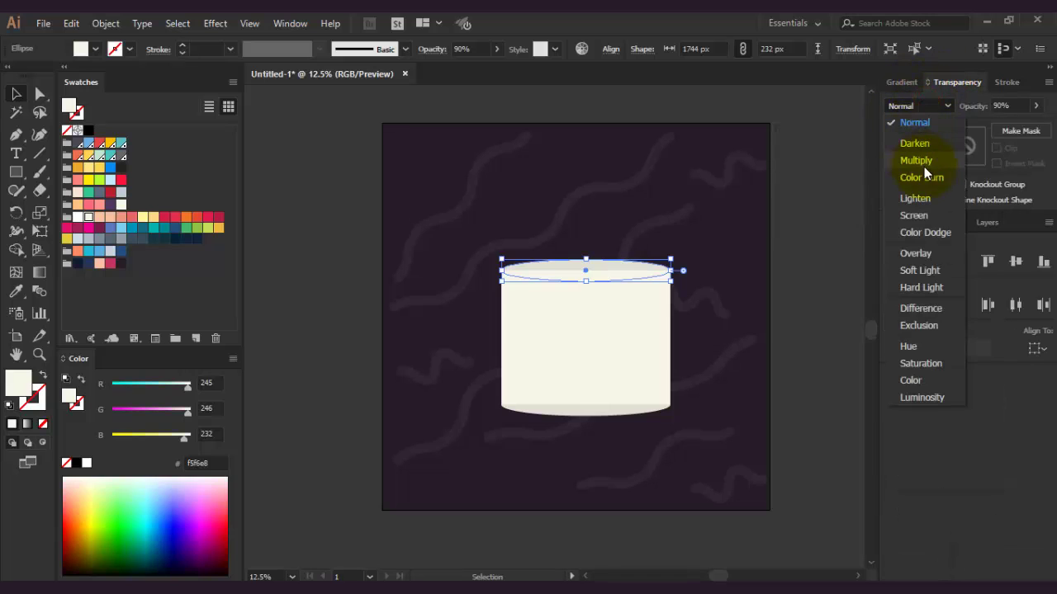
pyautogui.click(913, 159)
pyautogui.click(925, 105)
pyautogui.click(927, 123)
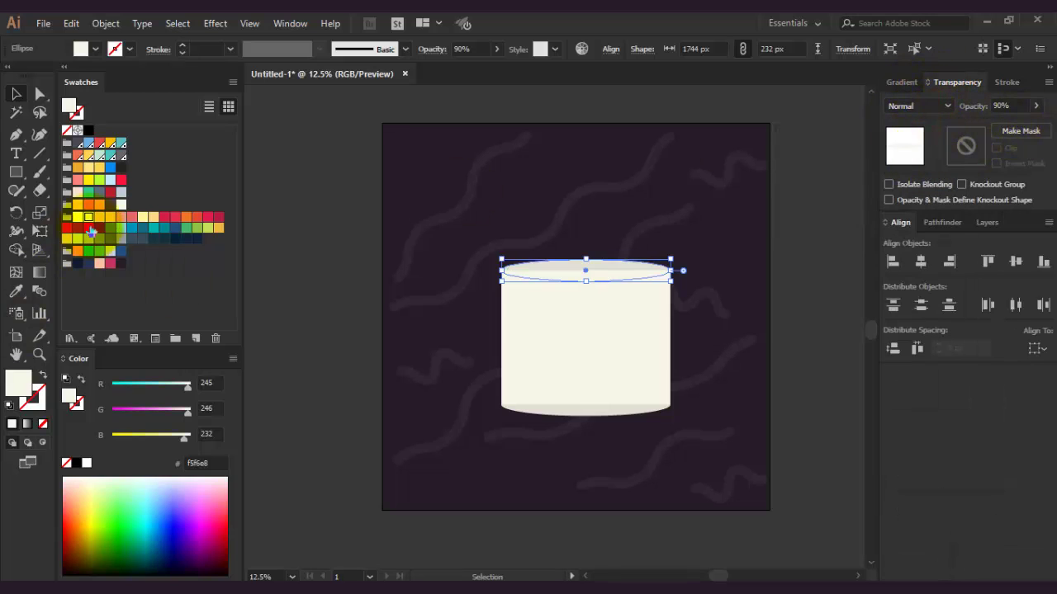
pyautogui.moveTo(185, 418); pyautogui.dragTo(178, 388)
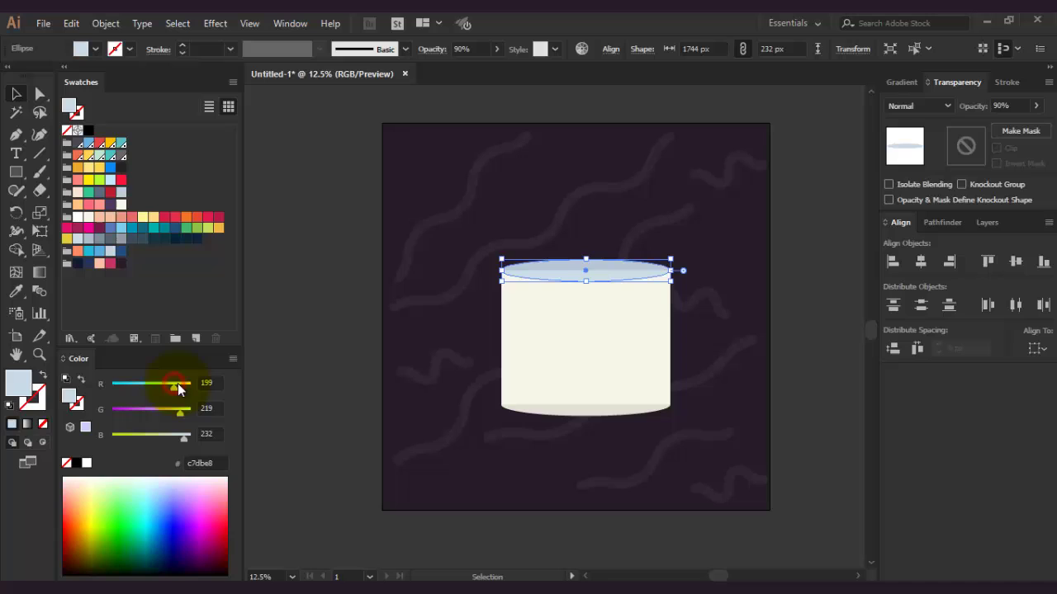
pyautogui.click(305, 319)
# Step: Zoom in and marquee-select the cylinder body with the bottom ellipse
pyautogui.click(595, 306)
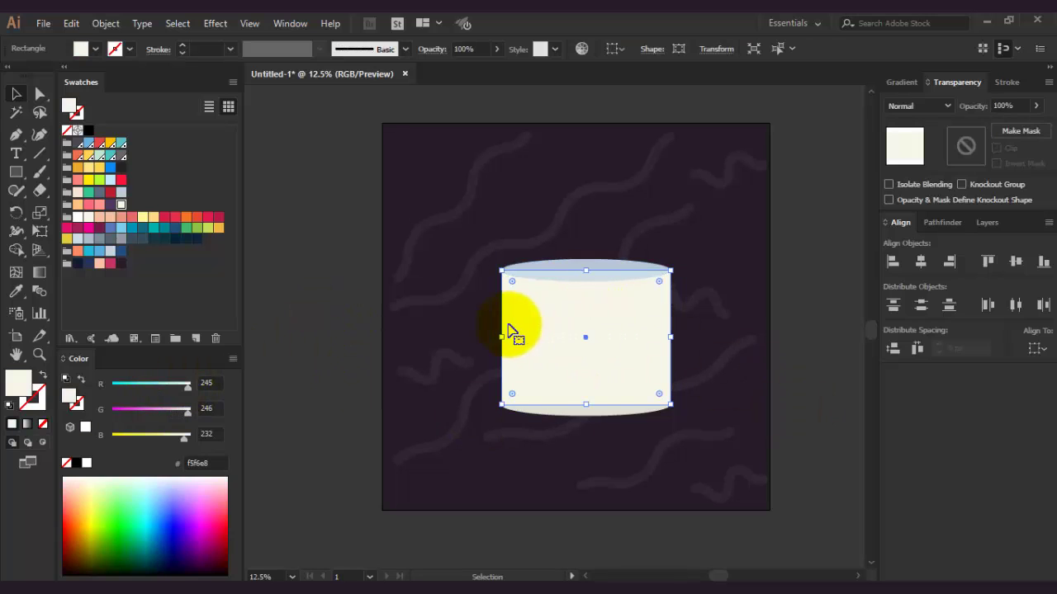
pyautogui.click(617, 266)
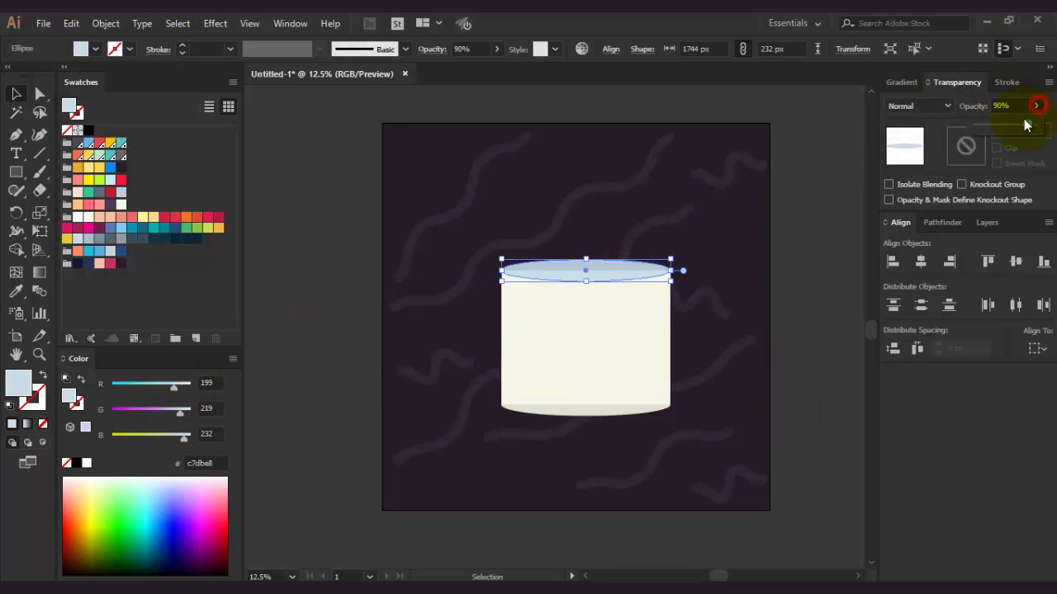
pyautogui.click(821, 194)
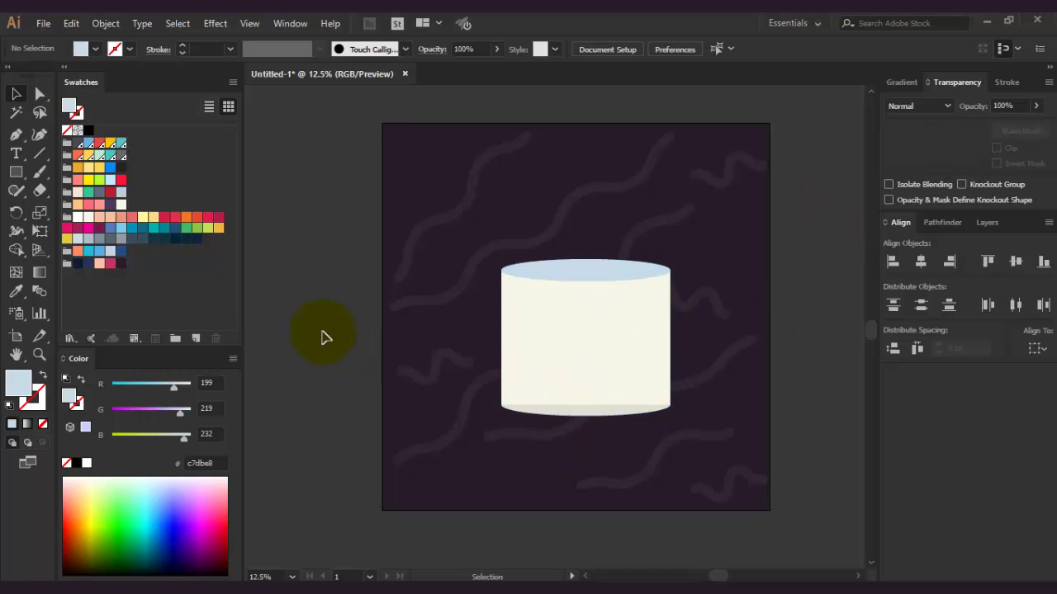
pyautogui.scroll(1, 607, 425)
pyautogui.scroll(2, 588, 386)
pyautogui.scroll(-1, 592, 385)
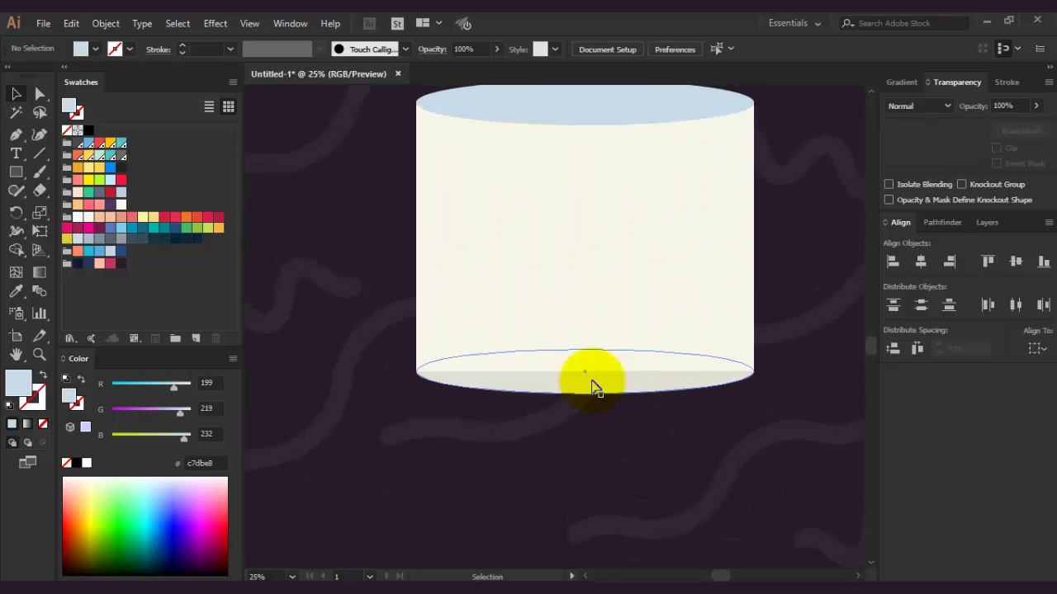
pyautogui.moveTo(429, 384); pyautogui.dragTo(547, 408)
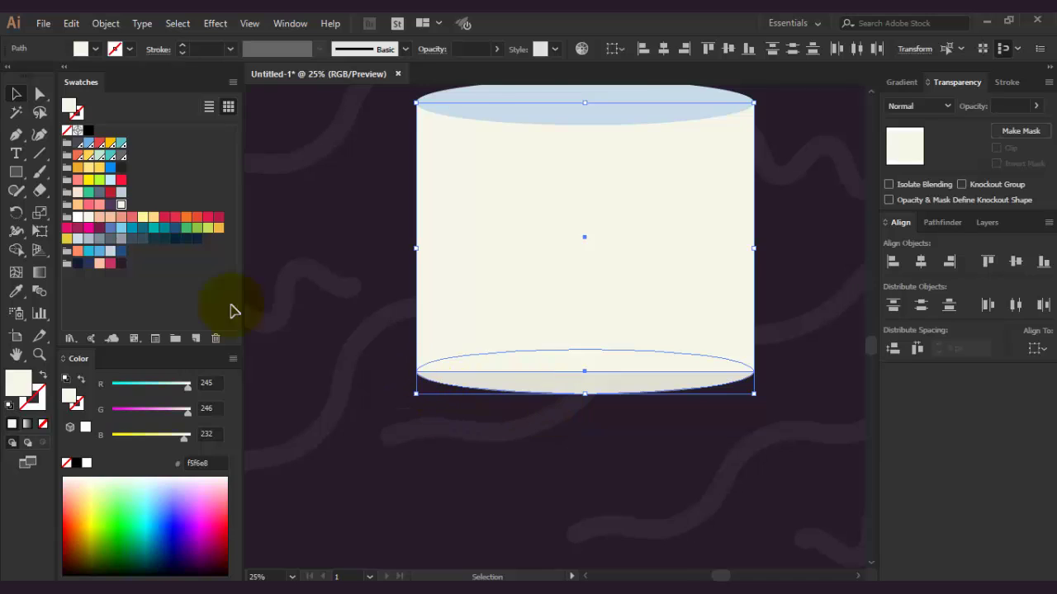
pyautogui.scroll(1, 514, 212)
# Step: Draw a rounded-rectangle pill on the face, filled dark purple 271b29 with no stroke
pyautogui.moveTo(15, 172); pyautogui.dragTo(56, 190)
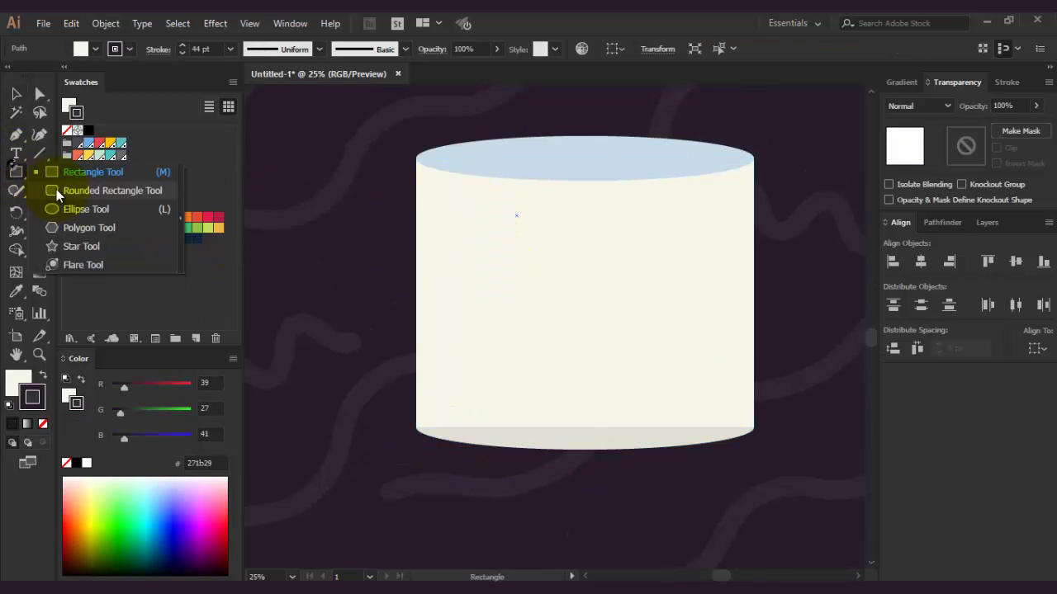
pyautogui.click(94, 191)
pyautogui.moveTo(460, 241); pyautogui.dragTo(579, 266)
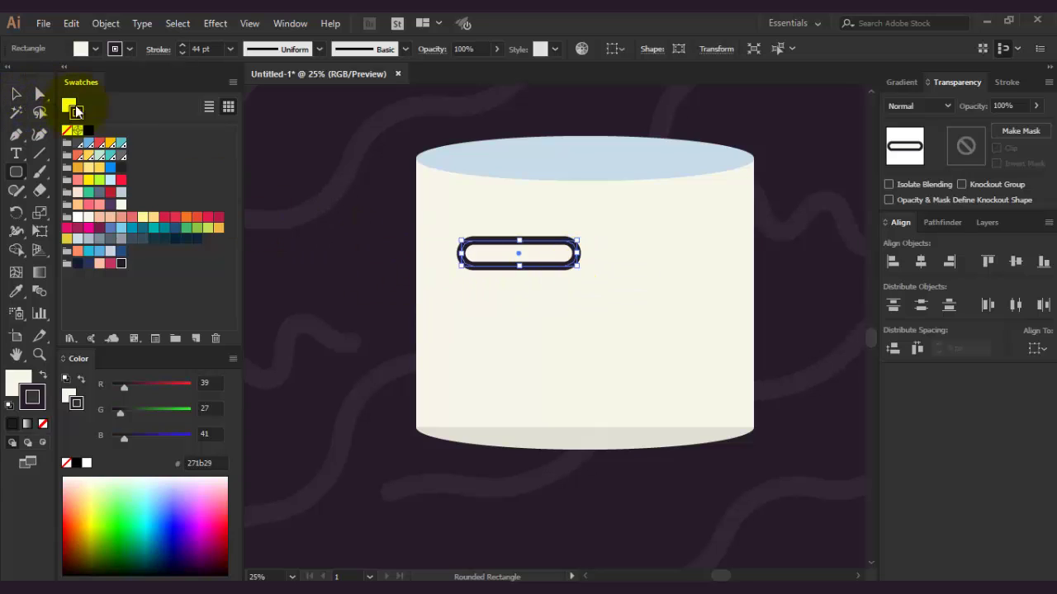
pyautogui.click(73, 107)
pyautogui.click(122, 263)
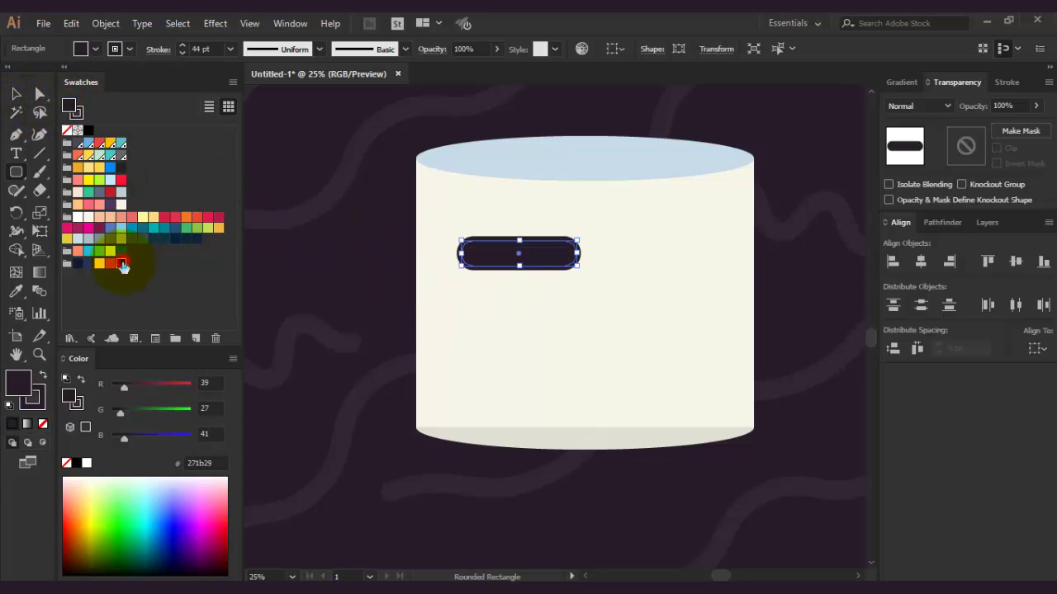
pyautogui.click(181, 51)
pyautogui.scroll(2, 495, 271)
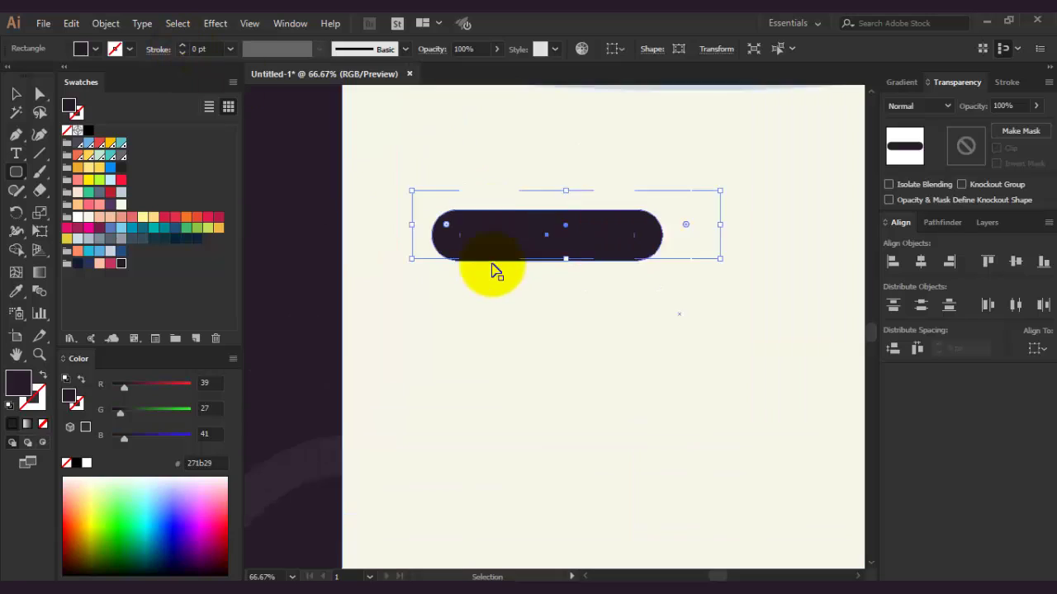
pyautogui.scroll(1, 413, 196)
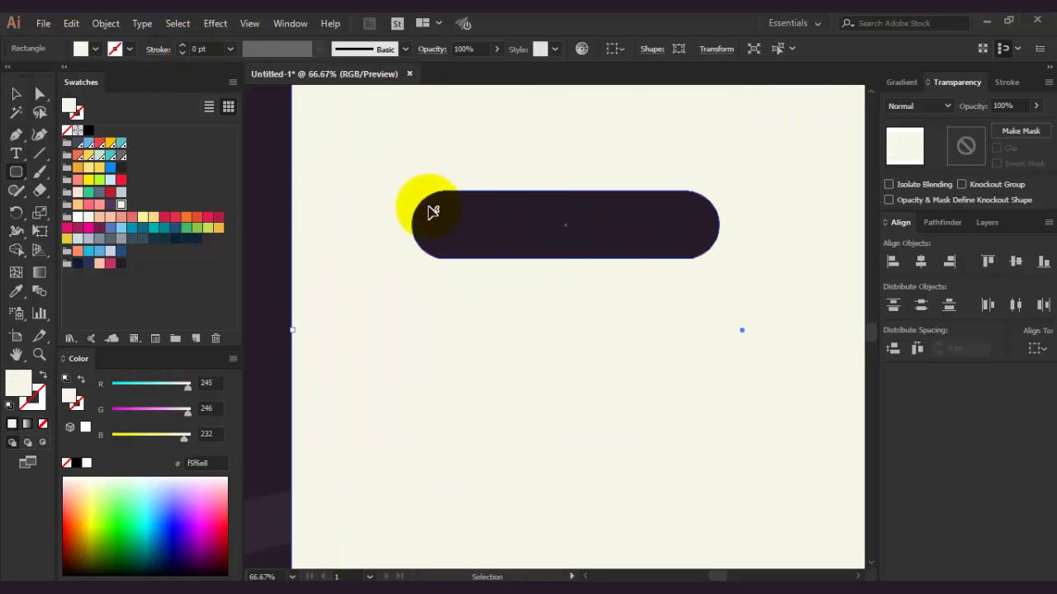
pyautogui.moveTo(413, 192); pyautogui.dragTo(411, 241)
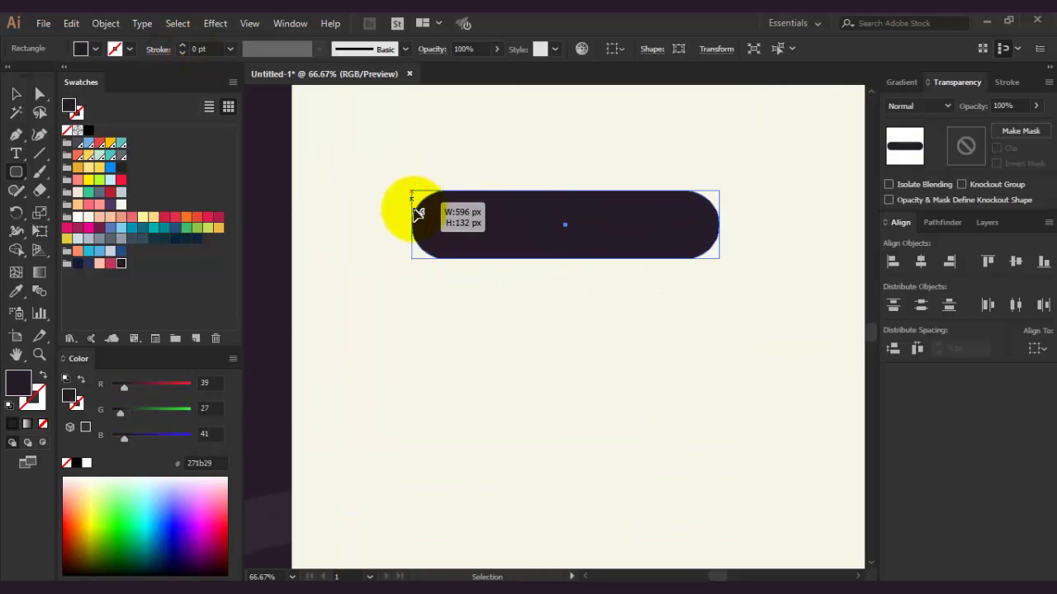
# Step: Pull the pill's top-left and bottom-left anchors inward to narrow its left end
pyautogui.click(40, 93)
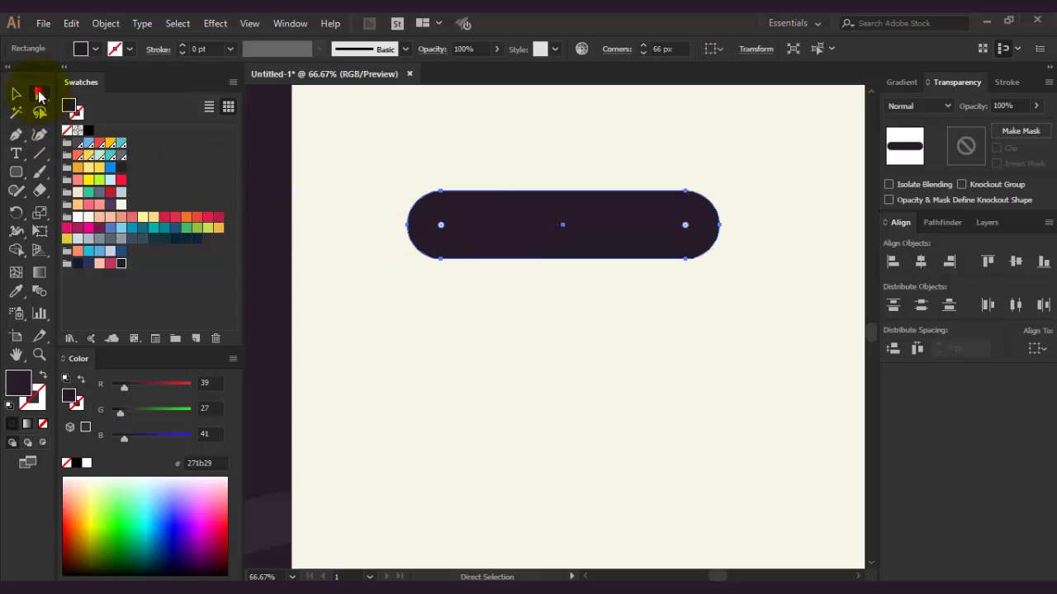
pyautogui.moveTo(442, 196)
pyautogui.mouseDown()
pyautogui.moveTo(440, 213)
pyautogui.moveTo(413, 231)
pyautogui.moveTo(474, 285)
pyautogui.mouseUp()
pyautogui.hotkey('ctrl', 'z')
pyautogui.press('v')
pyautogui.click(437, 230)
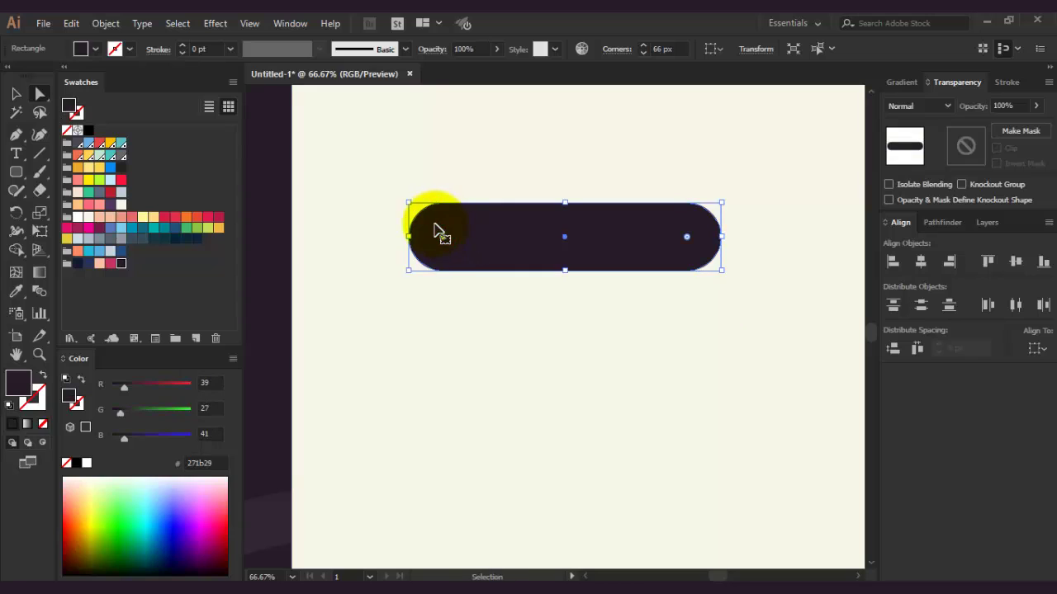
pyautogui.click(412, 213)
pyautogui.press('a')
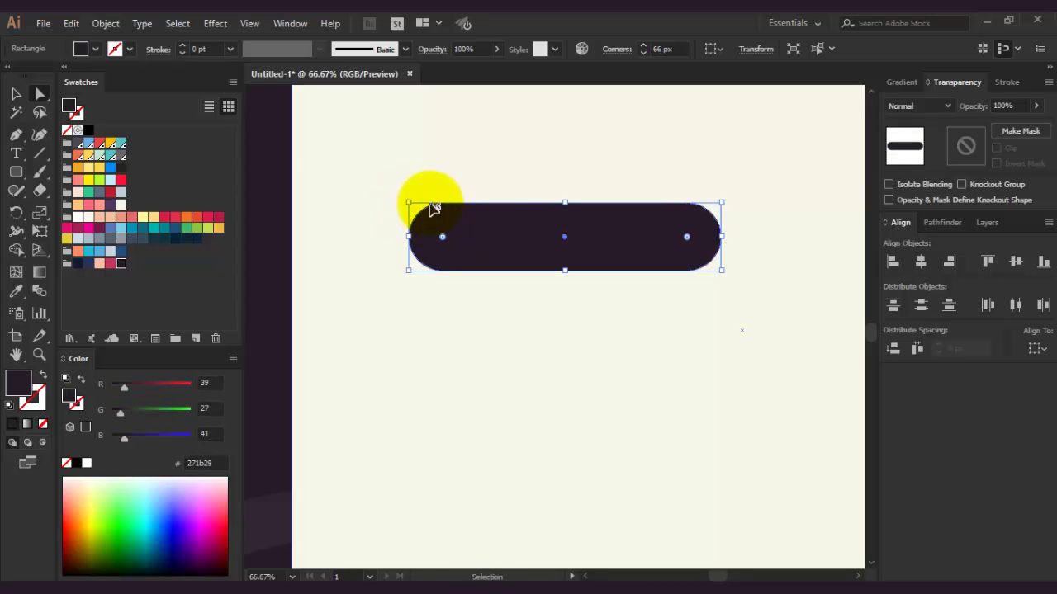
pyautogui.click(444, 204)
pyautogui.moveTo(444, 208); pyautogui.dragTo(448, 227)
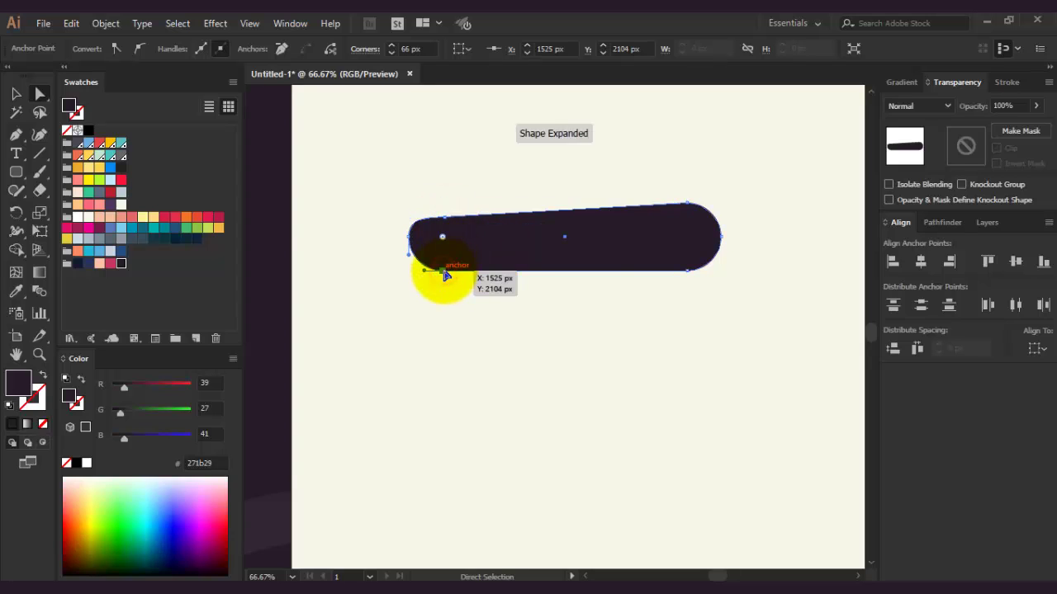
pyautogui.moveTo(446, 275); pyautogui.dragTo(446, 255)
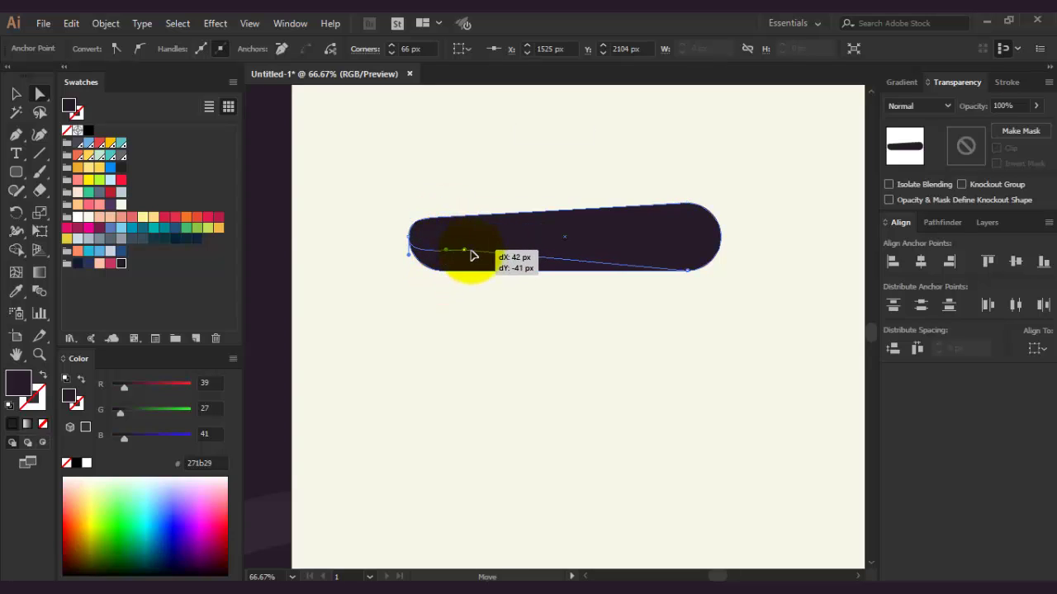
# Step: Reshape the pill's top and bottom edges into a tapering curve
pyautogui.moveTo(472, 255); pyautogui.dragTo(520, 250)
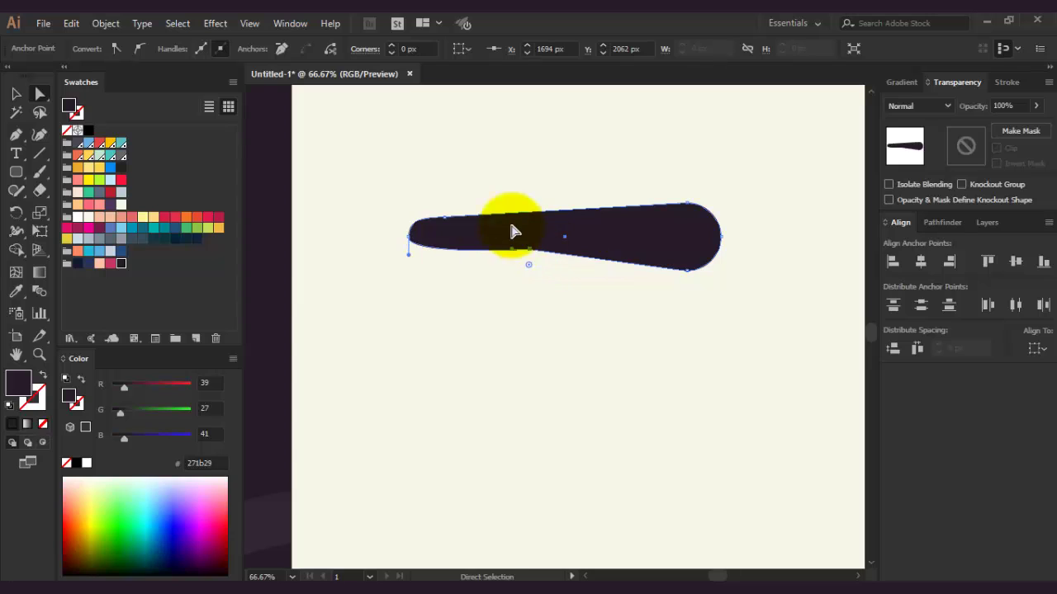
pyautogui.moveTo(448, 224); pyautogui.dragTo(549, 239)
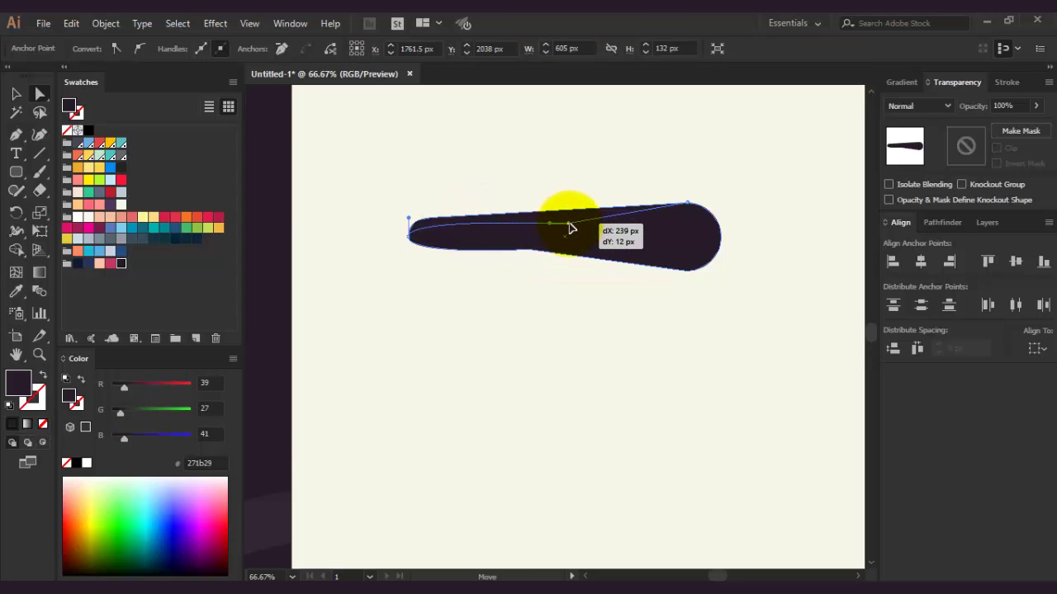
pyautogui.click(549, 239)
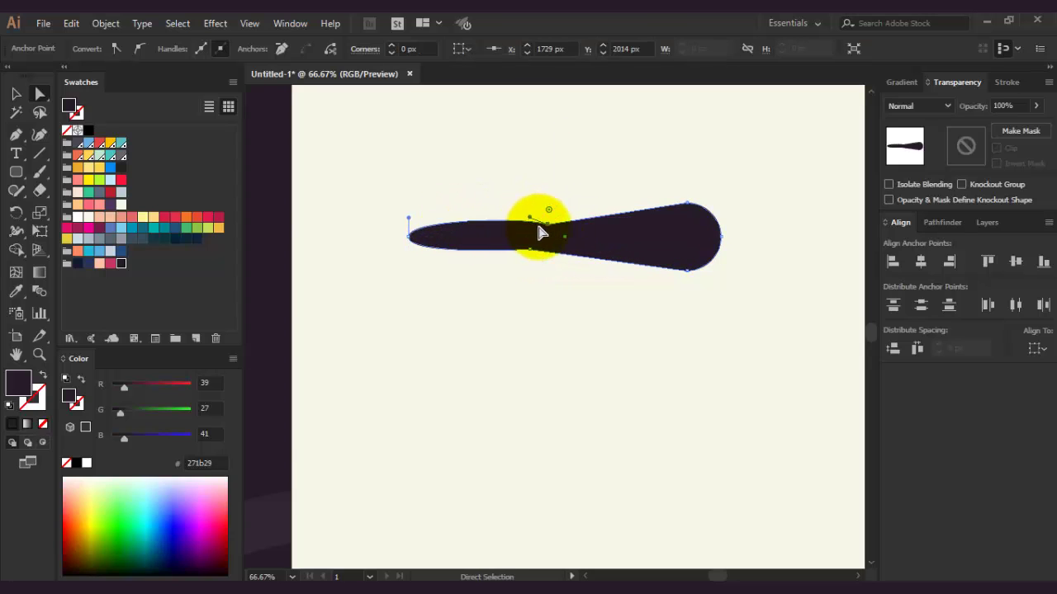
pyautogui.moveTo(549, 236); pyautogui.dragTo(531, 220)
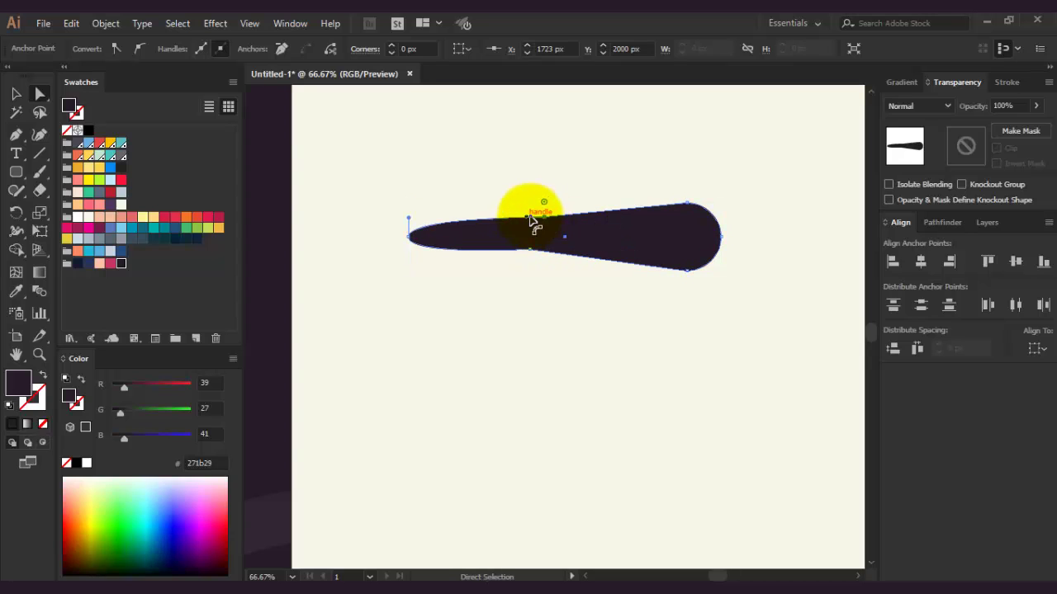
pyautogui.click(541, 256)
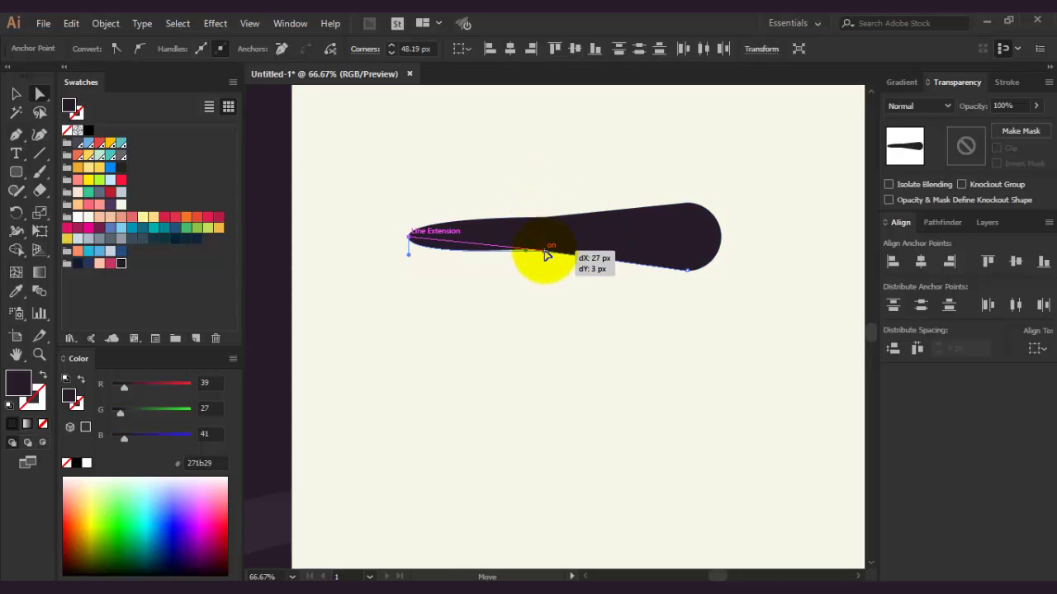
pyautogui.moveTo(545, 256); pyautogui.dragTo(545, 263)
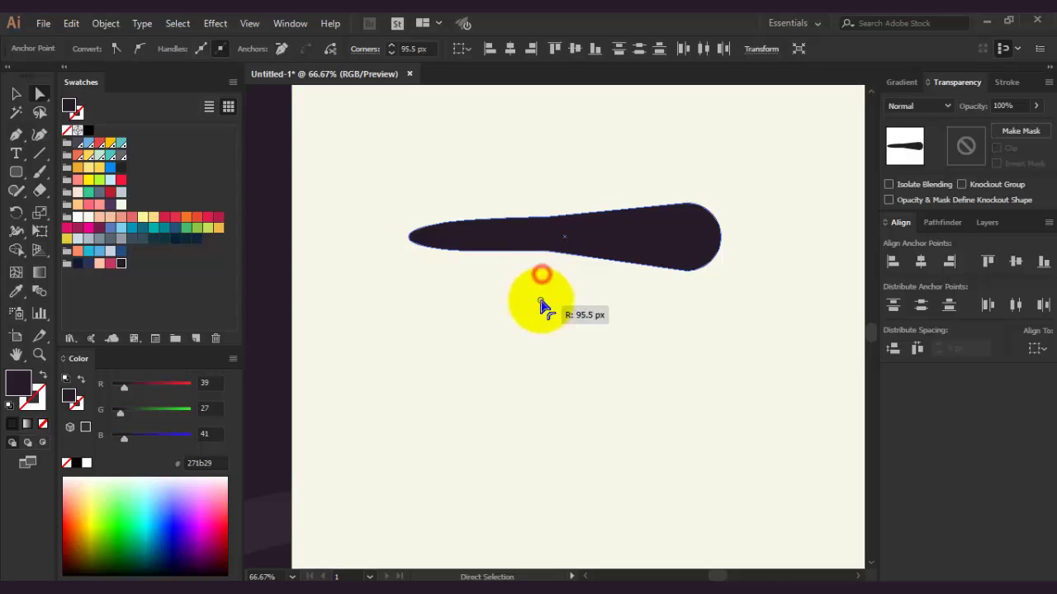
pyautogui.click(517, 285)
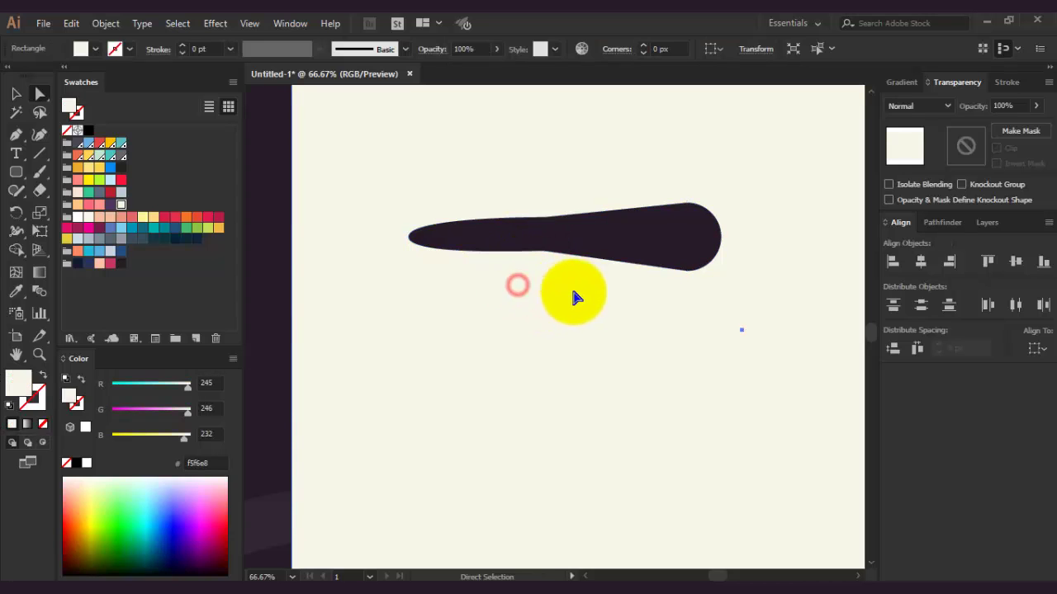
pyautogui.click(578, 236)
# Step: Refine the pointed left tip of the tapered shape
pyautogui.moveTo(412, 239); pyautogui.dragTo(435, 240)
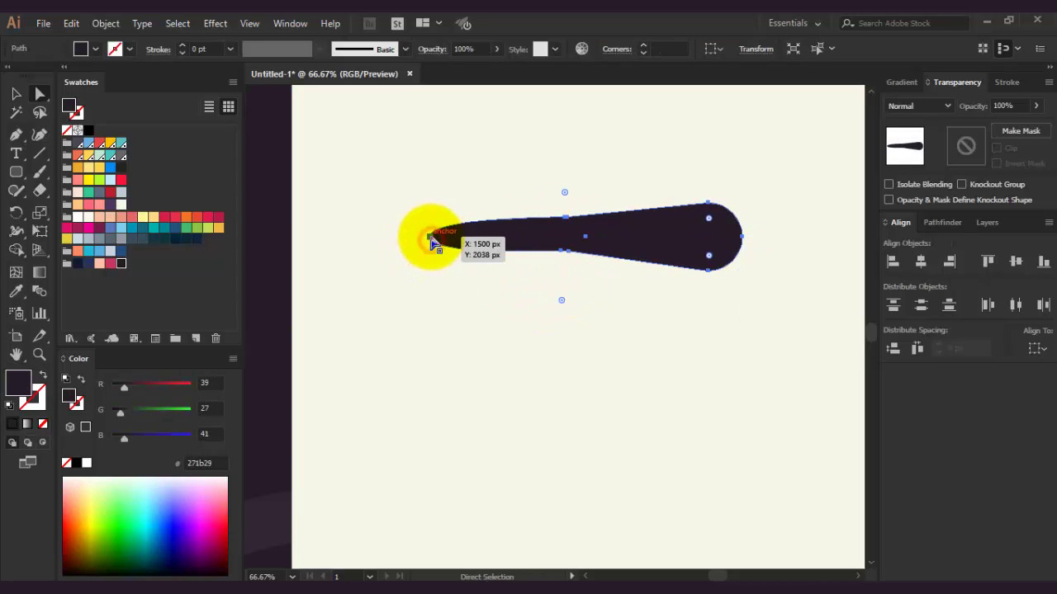
pyautogui.hotkey('ctrl', 'z')
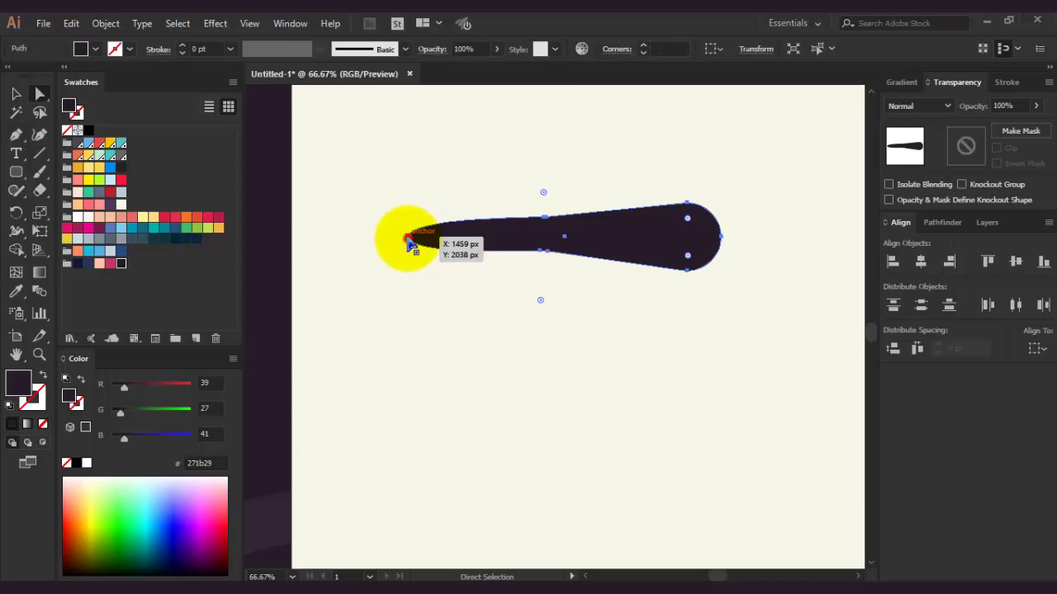
pyautogui.click(408, 241)
pyautogui.keyDown('alt'); pyautogui.scroll(2, 407, 238); pyautogui.keyUp('alt')
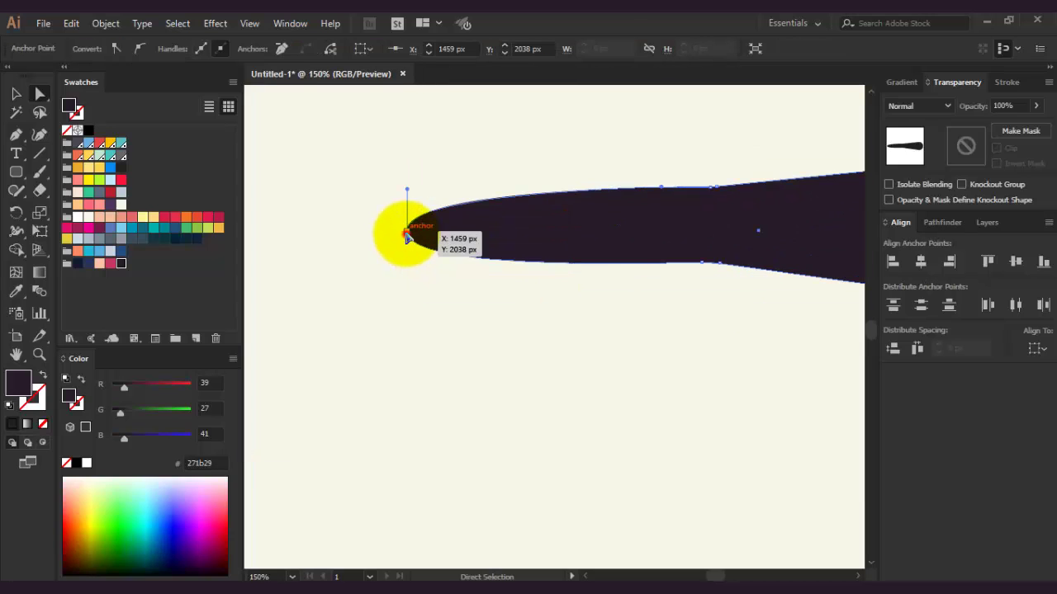
pyautogui.click(365, 201)
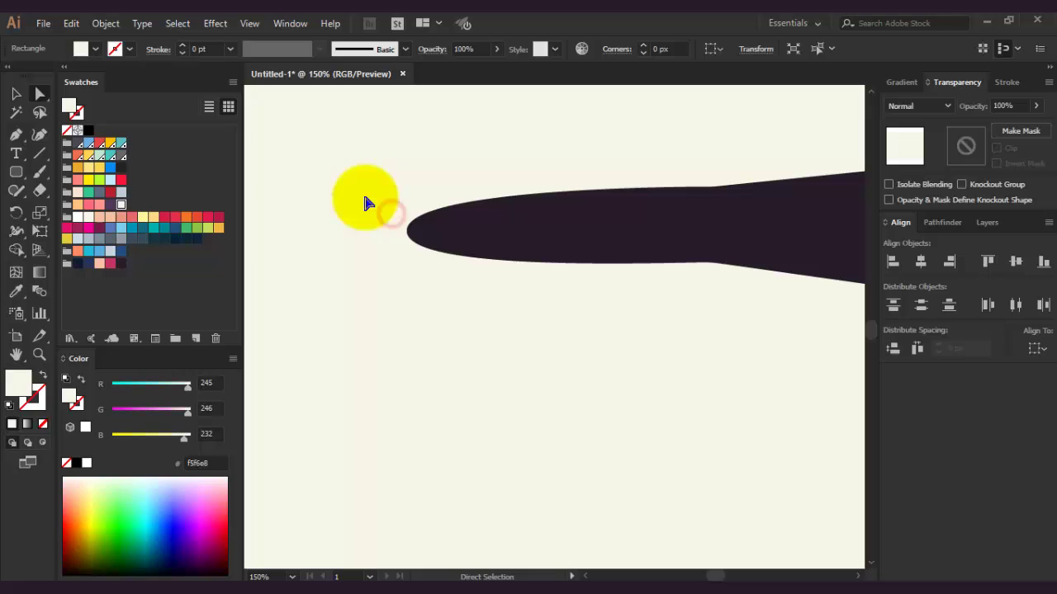
pyautogui.keyDown('alt'); pyautogui.scroll(-4, 448, 277); pyautogui.keyUp('alt')
pyautogui.click(446, 266)
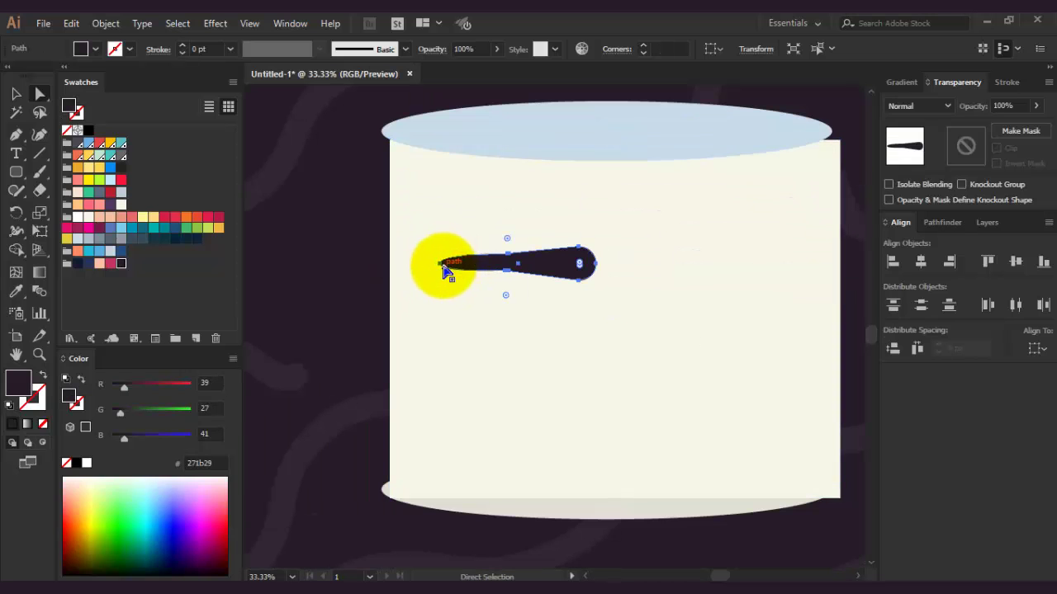
pyautogui.keyDown('alt'); pyautogui.scroll(3, 444, 267); pyautogui.keyUp('alt')
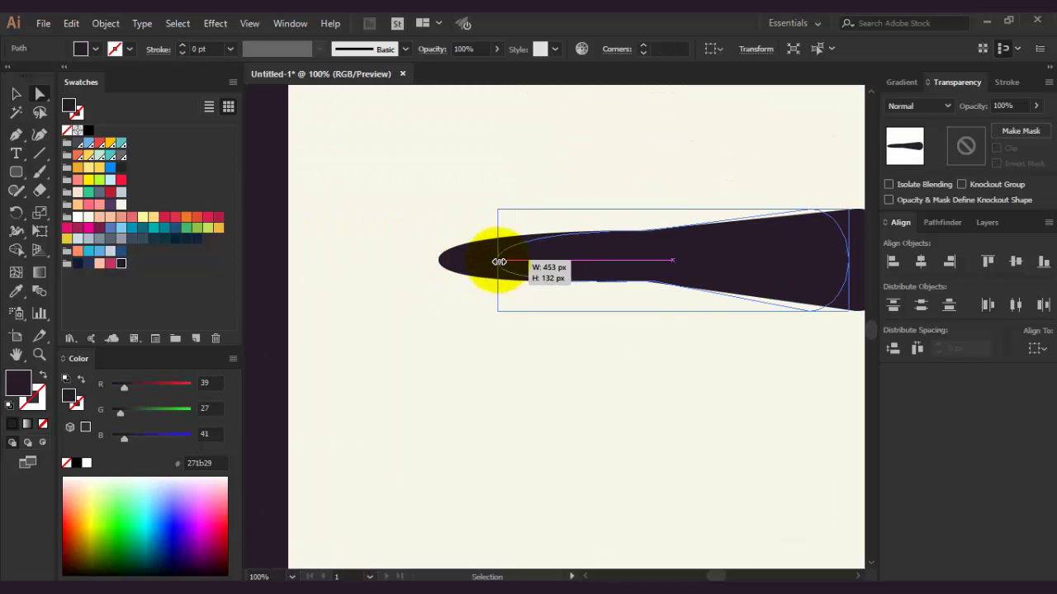
pyautogui.moveTo(446, 266); pyautogui.dragTo(484, 259)
# Step: Smooth the top edge so the stroke widens into a rounded right end
pyautogui.press('a')
pyautogui.keyDown('ctrl'); pyautogui.hscroll(2, 616, 306); pyautogui.keyUp('ctrl')
pyautogui.scroll(1, 594, 256)
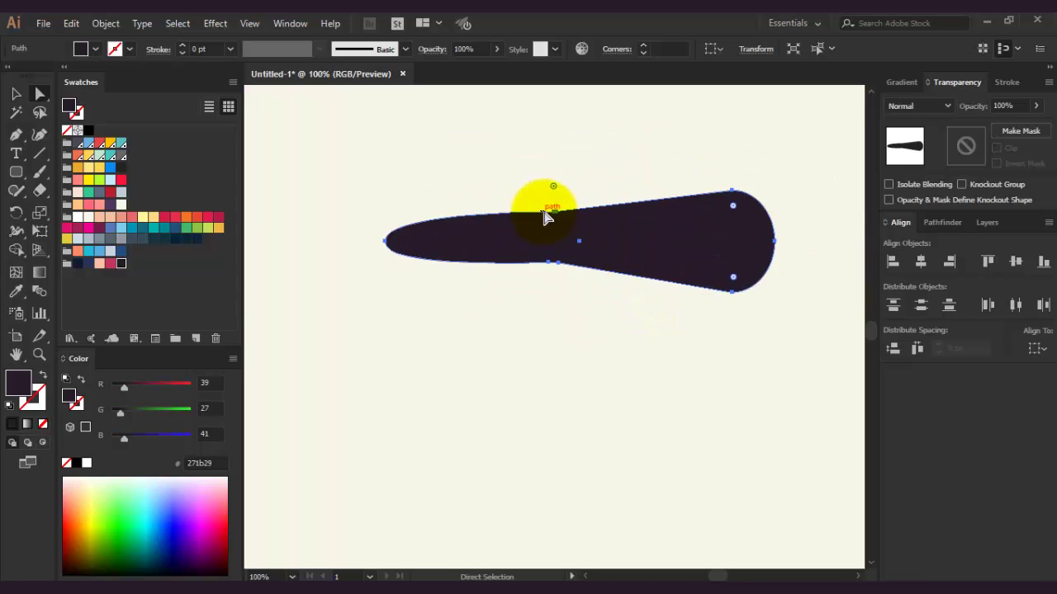
pyautogui.moveTo(554, 207); pyautogui.dragTo(553, 206)
pyautogui.keyDown('alt'); pyautogui.scroll(4, 545, 198); pyautogui.keyUp('alt')
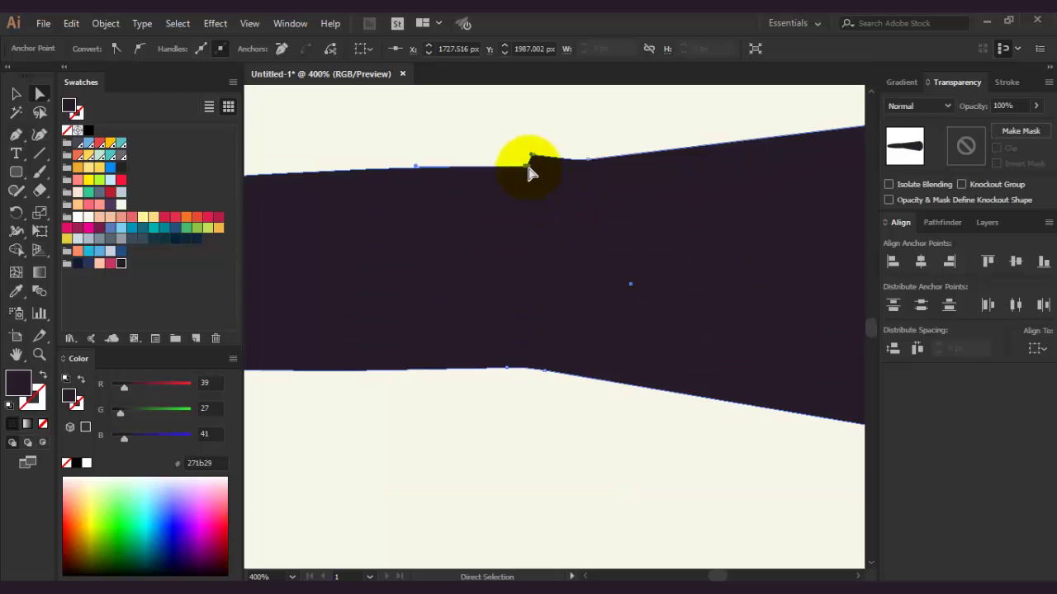
pyautogui.moveTo(527, 171)
pyautogui.mouseDown()
pyautogui.moveTo(523, 160)
pyautogui.moveTo(558, 178)
pyautogui.mouseUp()
pyautogui.keyDown('alt'); pyautogui.scroll(-3, 528, 170); pyautogui.keyUp('alt')
pyautogui.keyDown('alt'); pyautogui.scroll(3, 571, 200); pyautogui.keyUp('alt')
pyautogui.keyDown('alt'); pyautogui.scroll(-4, 566, 207); pyautogui.keyUp('alt')
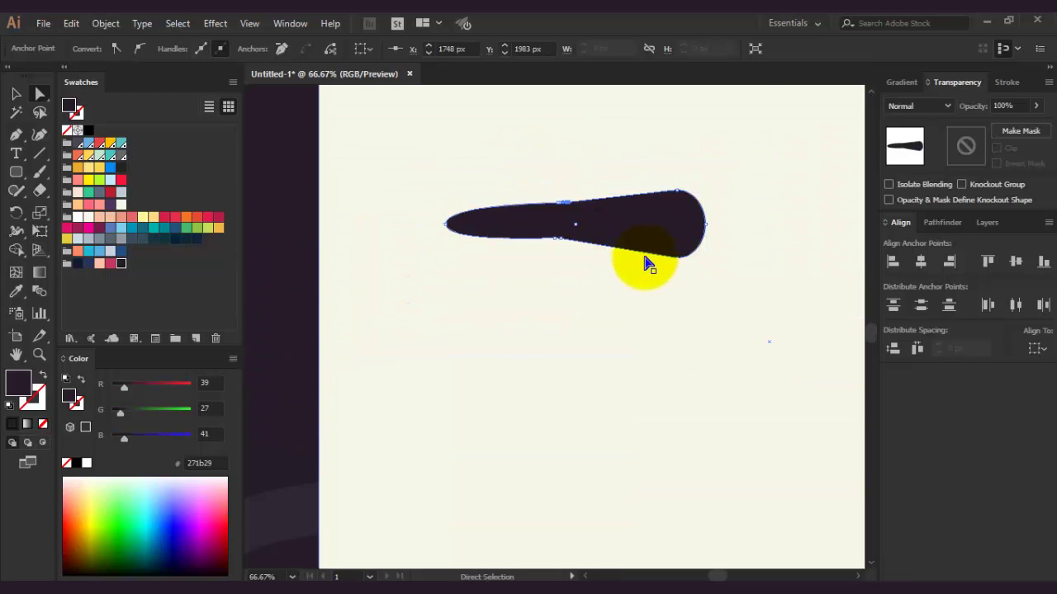
pyautogui.keyDown('alt'); pyautogui.scroll(-2, 644, 265); pyautogui.keyUp('alt')
pyautogui.click(15, 93)
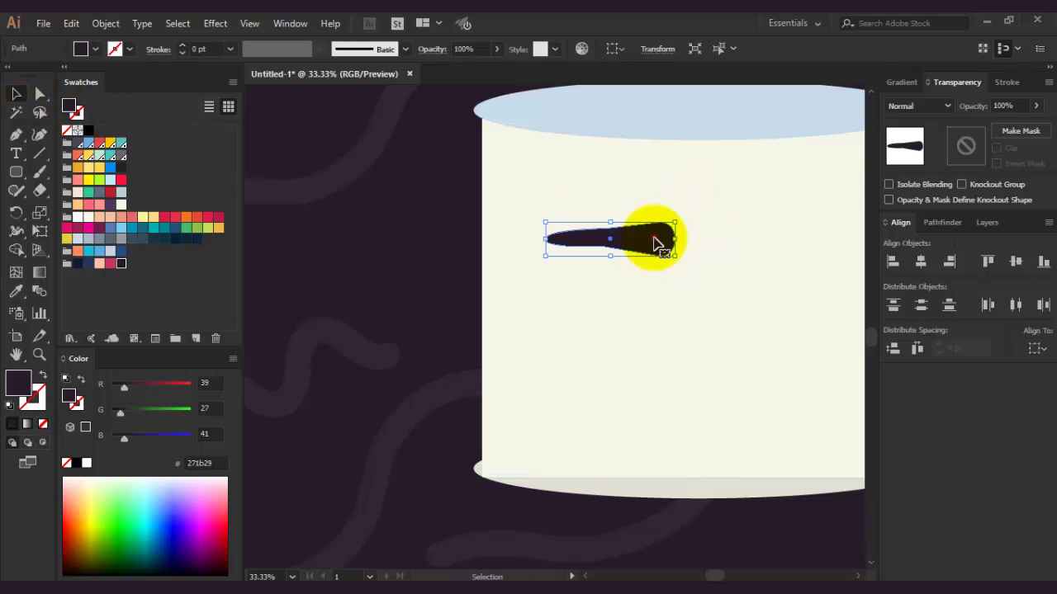
# Step: Tilt the dark stroke diagonally and raise it on the face
pyautogui.click(682, 216)
pyautogui.moveTo(646, 203); pyautogui.dragTo(636, 193)
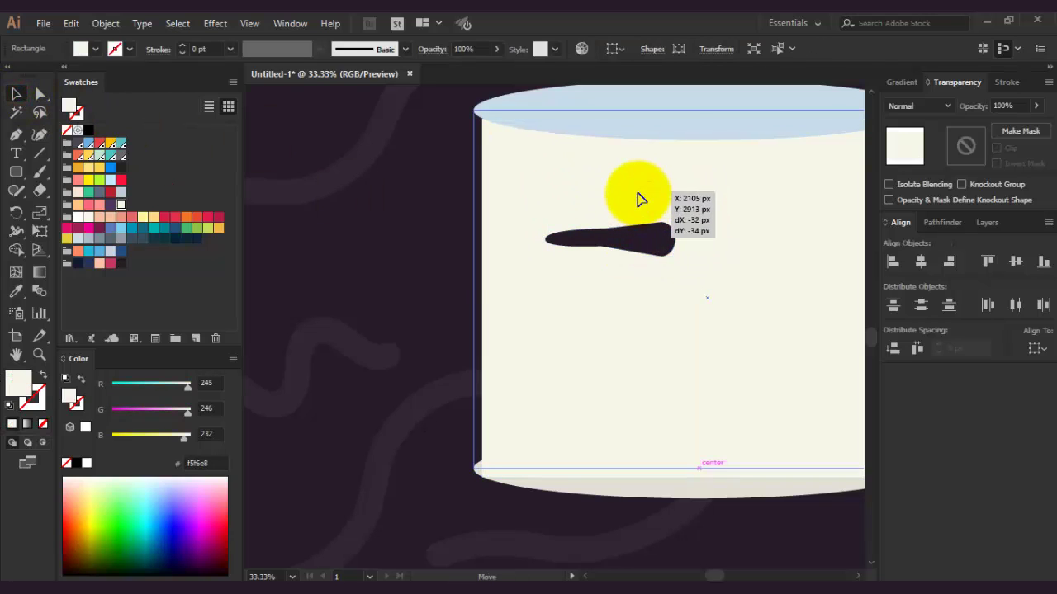
pyautogui.click(385, 247)
pyautogui.click(618, 240)
pyautogui.moveTo(704, 213)
pyautogui.mouseDown()
pyautogui.moveTo(583, 290)
pyautogui.moveTo(594, 256)
pyautogui.mouseUp()
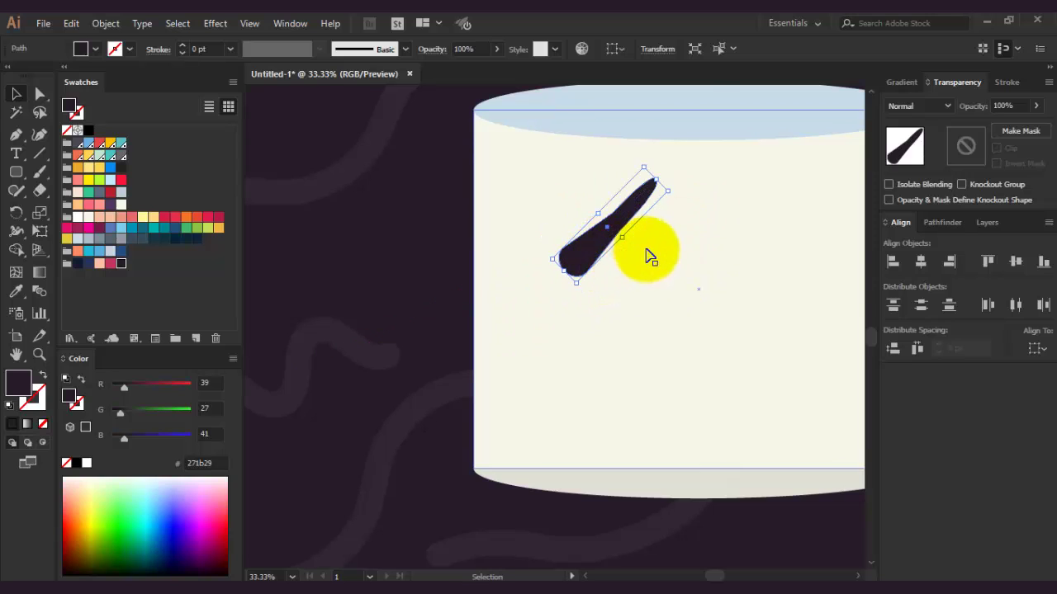
pyautogui.hscroll(3, 578, 250)
# Step: Duplicate the stroke, reflect the copy, and cross it over the original
pyautogui.moveTo(484, 236); pyautogui.dragTo(572, 260)
pyautogui.rightClick(562, 254)
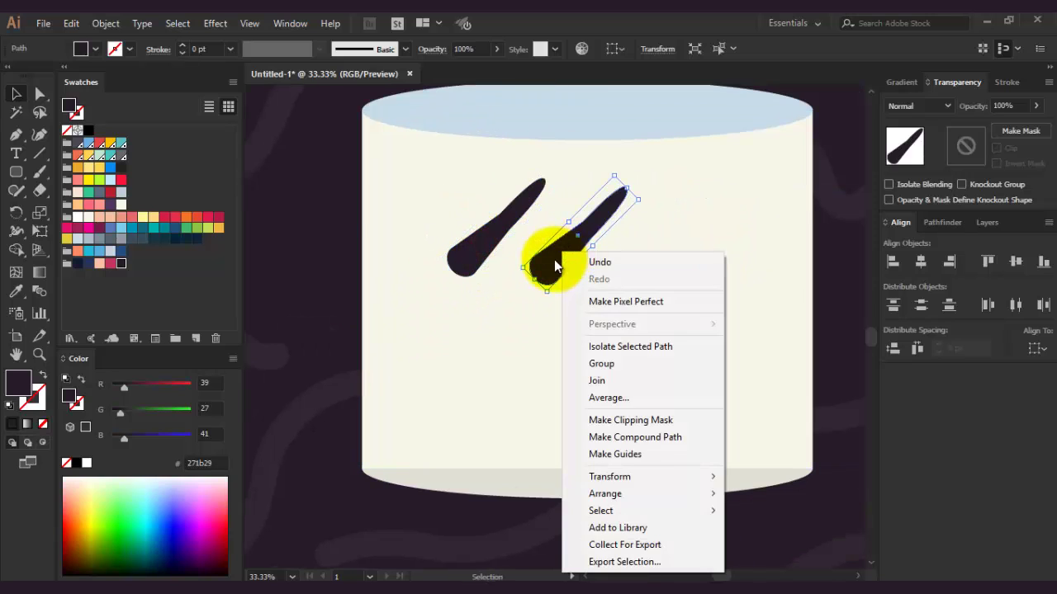
pyautogui.click(556, 266)
pyautogui.rightClick(552, 261)
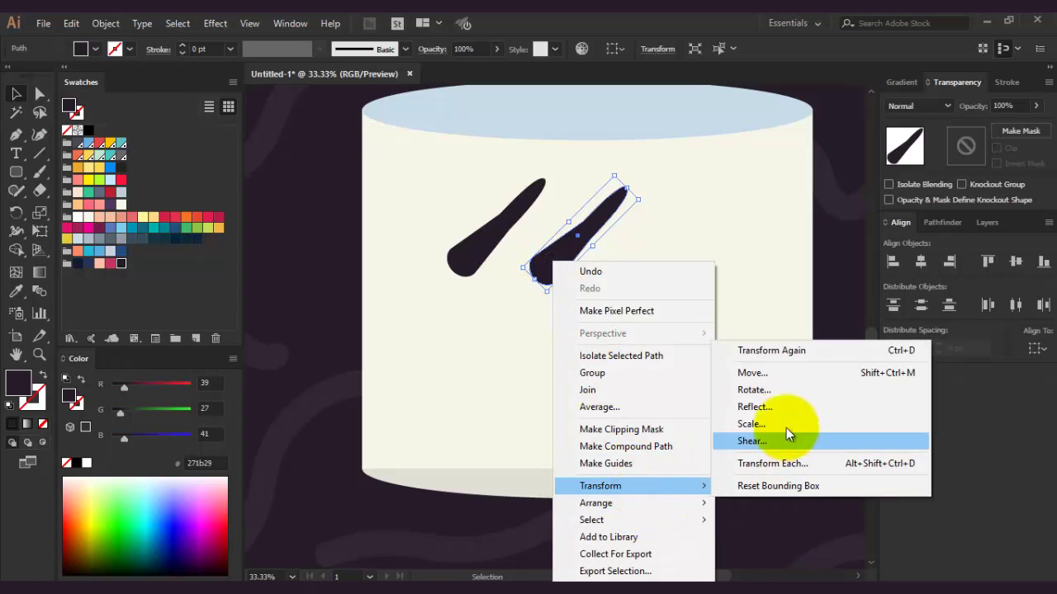
pyautogui.click(785, 401)
pyautogui.click(511, 399)
pyautogui.moveTo(589, 256)
pyautogui.mouseDown()
pyautogui.moveTo(491, 240)
pyautogui.moveTo(531, 263)
pyautogui.mouseUp()
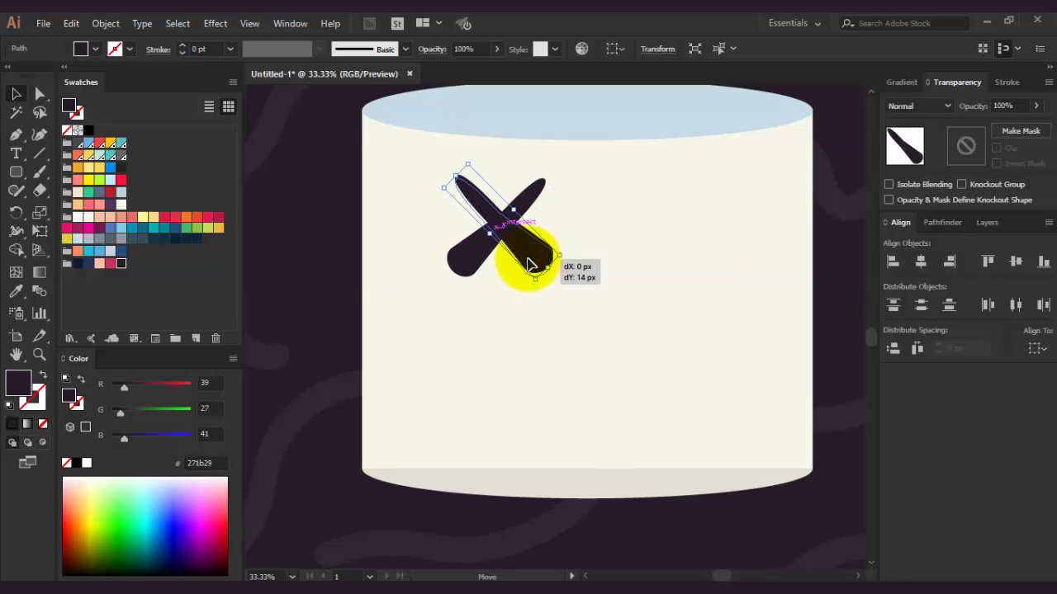
# Step: Select both strokes and unite them with Pathfinder into a single X
pyautogui.click(586, 248)
pyautogui.click(475, 261)
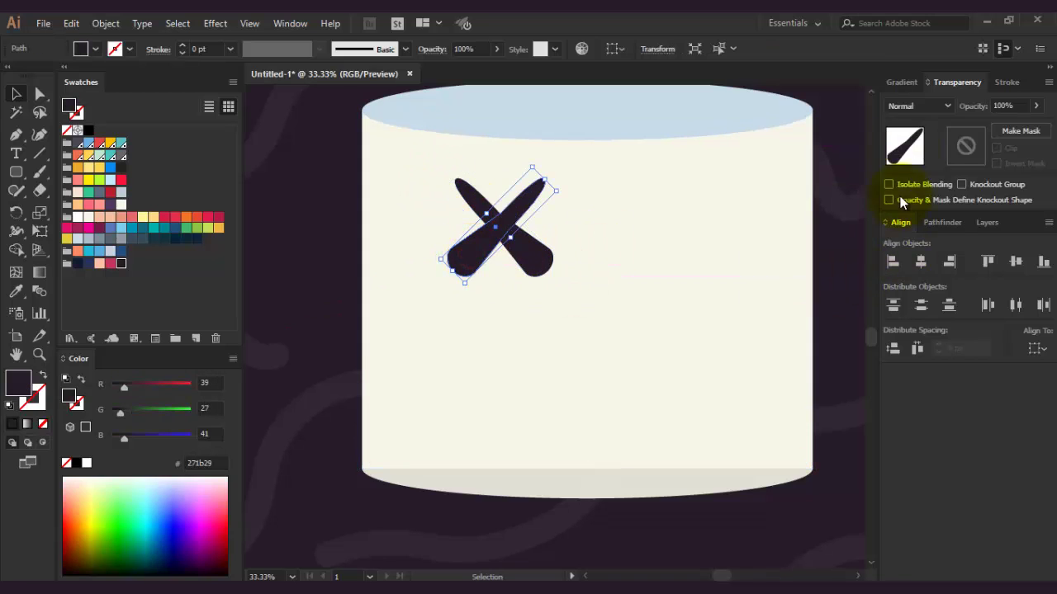
pyautogui.click(987, 222)
pyautogui.click(939, 222)
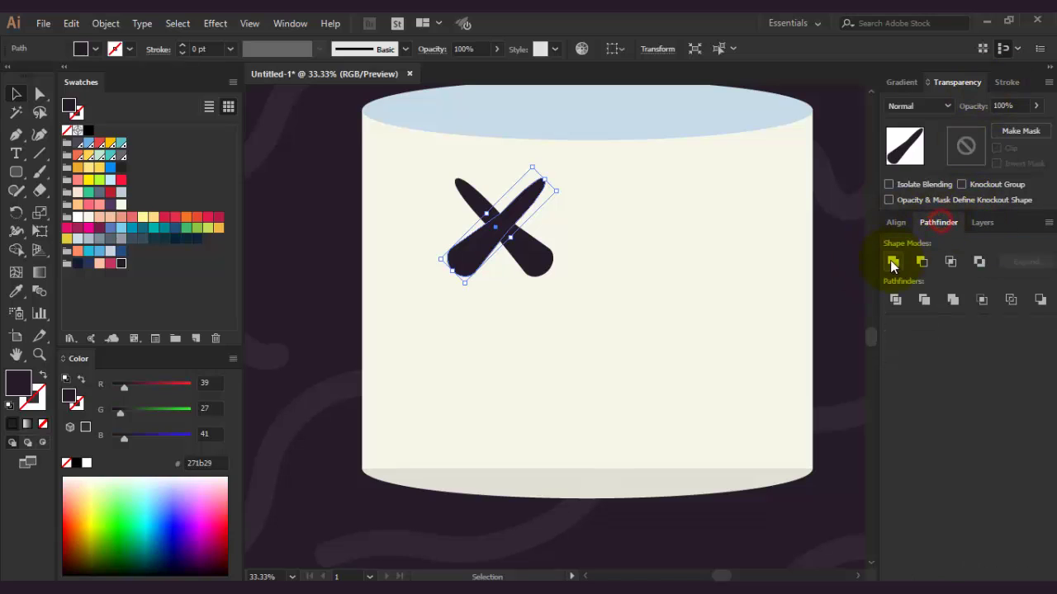
pyautogui.click(828, 286)
pyautogui.click(484, 248)
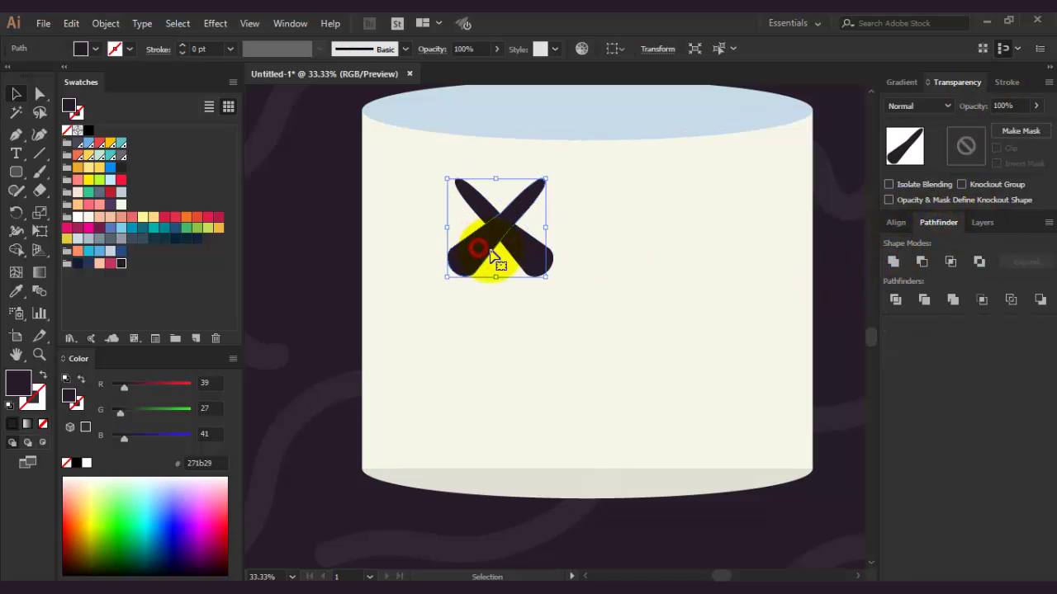
pyautogui.keyDown('shift'); pyautogui.click(533, 263); pyautogui.keyUp('shift')
pyautogui.click(892, 261)
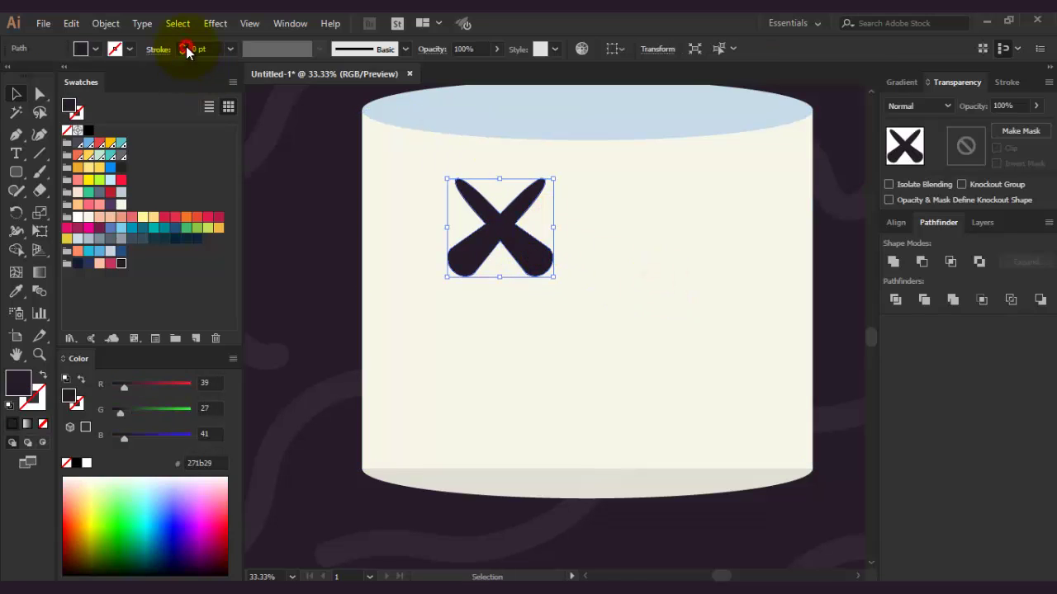
# Step: Give the X an 11 pt outline and alt-drag a copy to the right
pyautogui.click(183, 46)
pyautogui.click(77, 114)
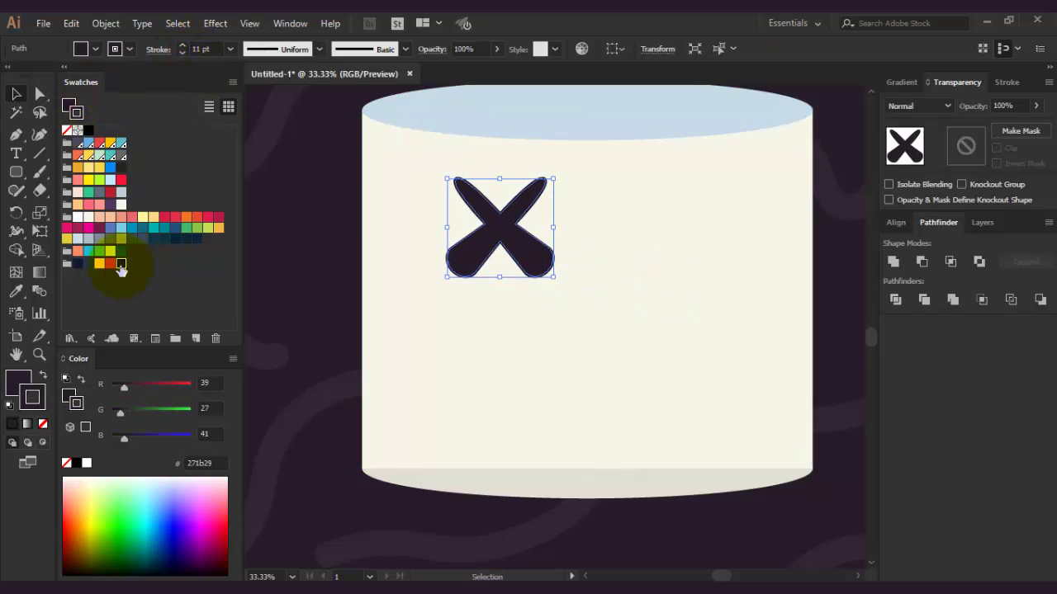
pyautogui.click(502, 323)
pyautogui.moveTo(528, 271); pyautogui.dragTo(724, 278)
# Step: Select both X eyes, inspect their anchor points, then deselect them
pyautogui.keyDown('shift'); pyautogui.click(507, 248); pyautogui.keyUp('shift')
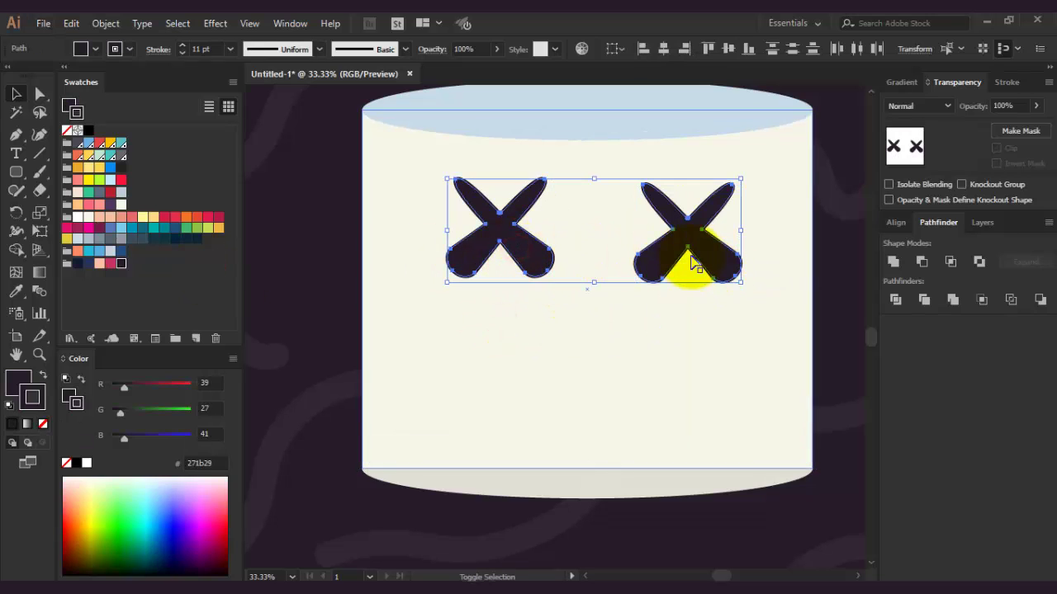
pyautogui.press('a')
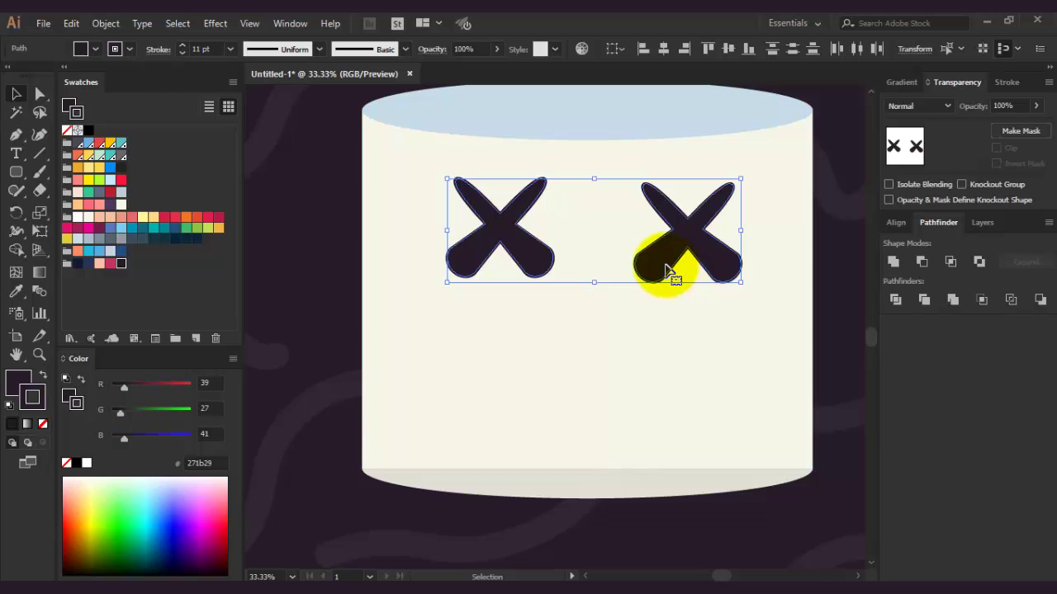
pyautogui.click(665, 271)
pyautogui.press('v')
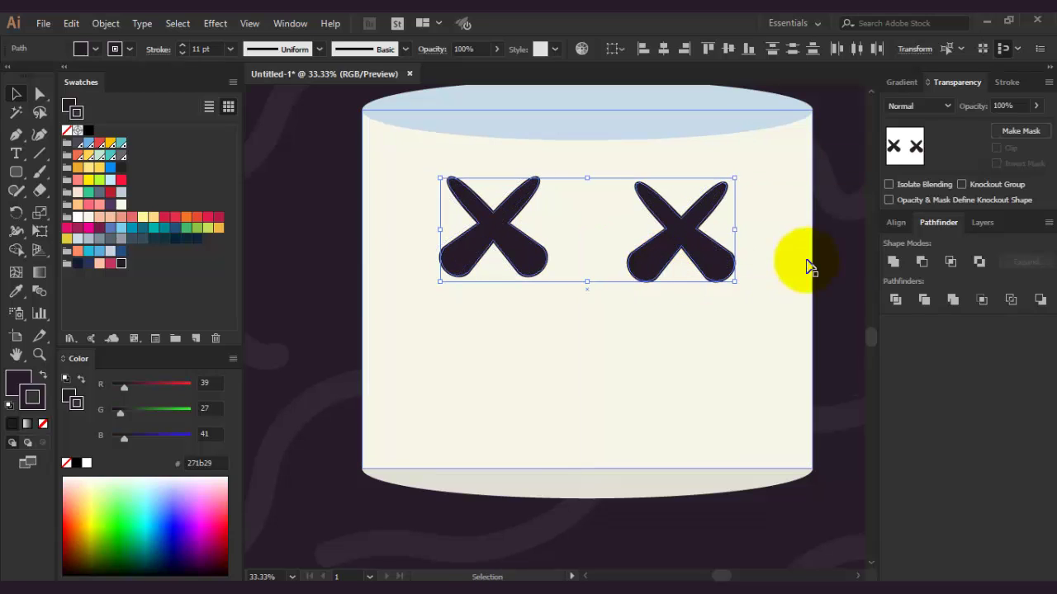
pyautogui.click(806, 266)
pyautogui.click(710, 251)
pyautogui.click(696, 314)
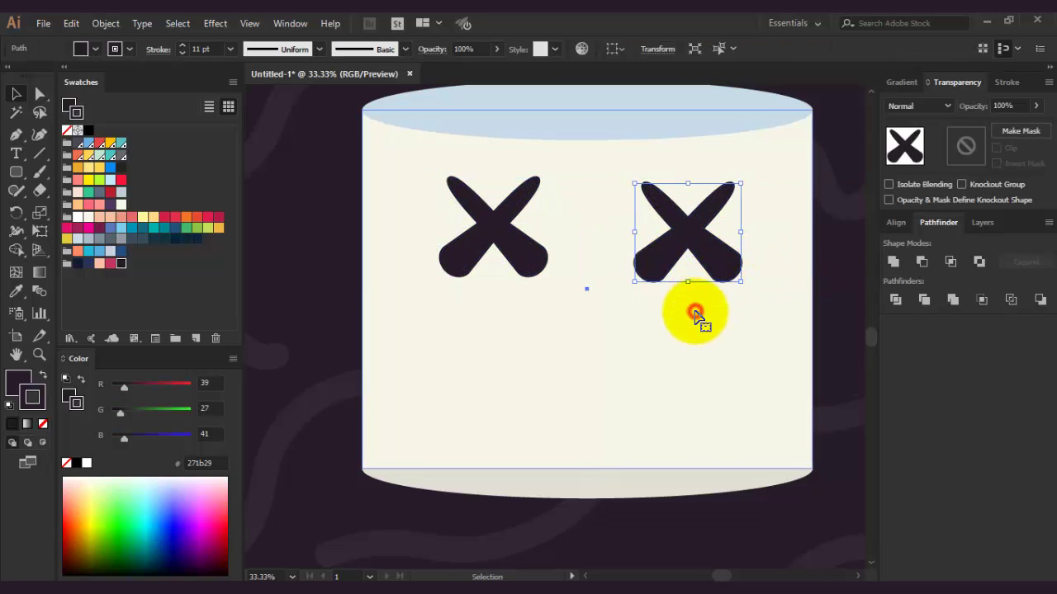
# Step: Start the smile path with the Pen, placing its left end below the eyes
pyautogui.click(541, 277)
pyautogui.click(573, 341)
pyautogui.click(16, 134)
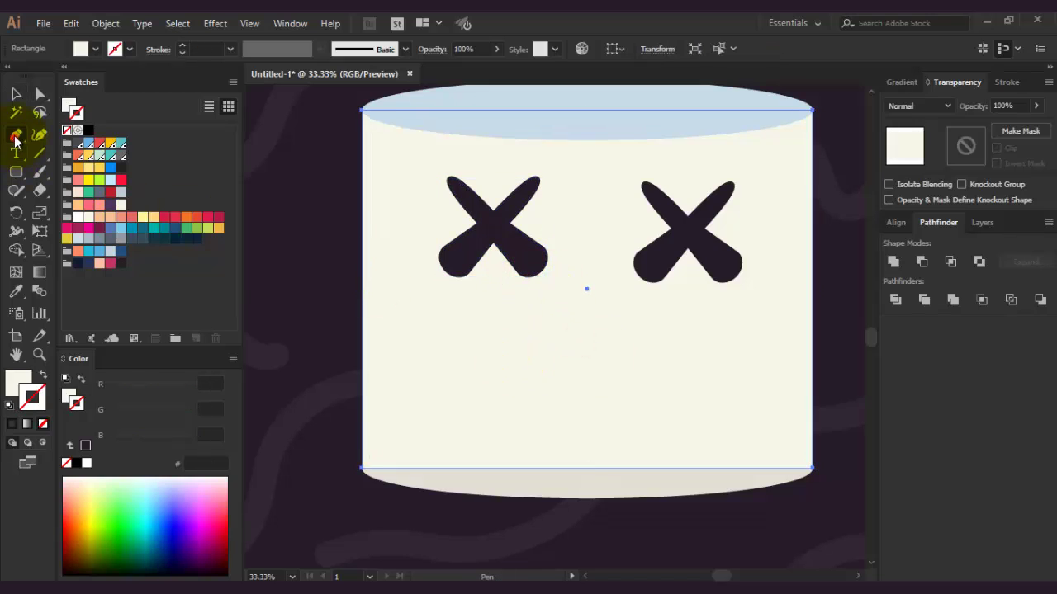
pyautogui.click(400, 360)
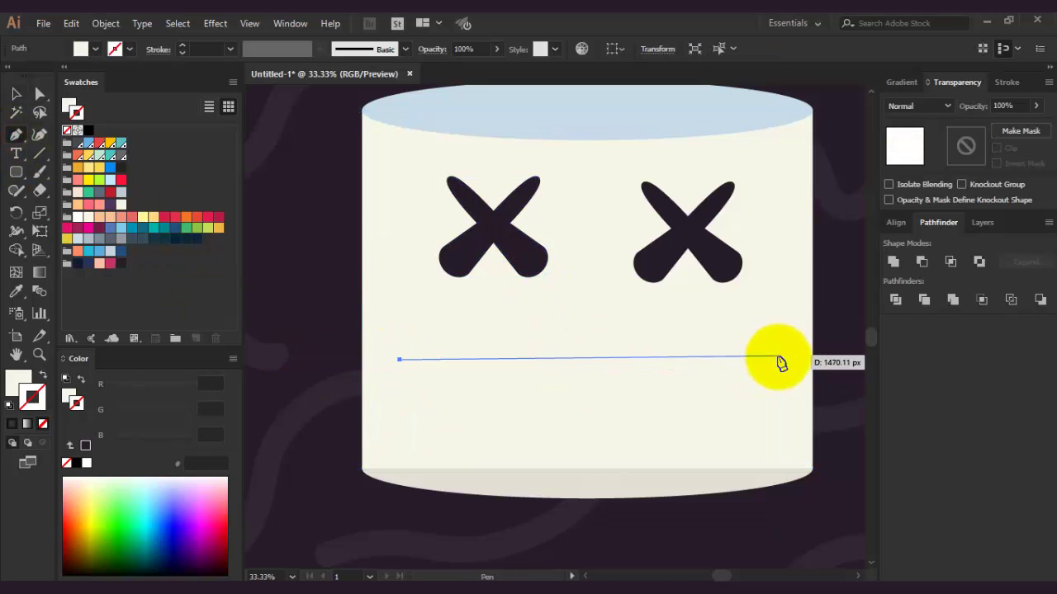
# Step: Curve the smile and stroke it dark purple, 88 pt with round caps, under the eyes
pyautogui.moveTo(778, 360); pyautogui.dragTo(726, 306)
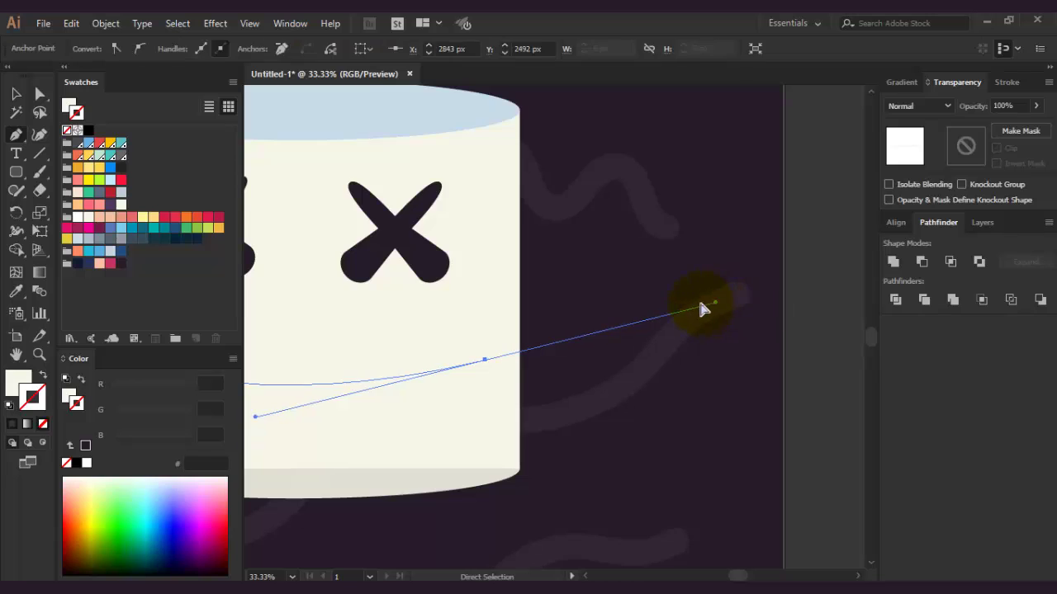
pyautogui.hotkey('ctrl', '-')
pyautogui.hotkey('ctrl', '-')
pyautogui.hotkey('ctrl', '-')
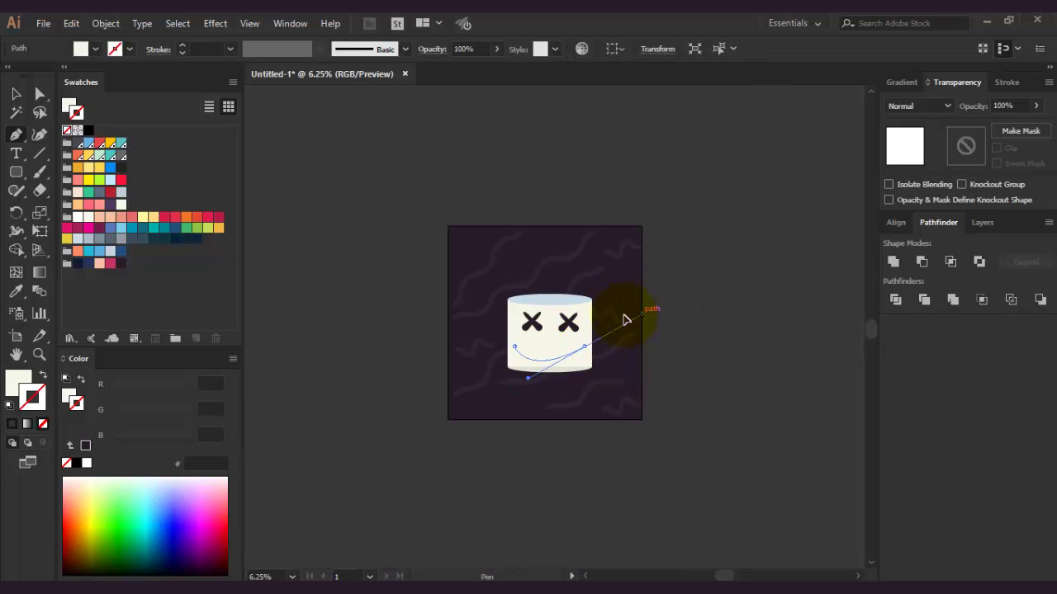
pyautogui.click(16, 94)
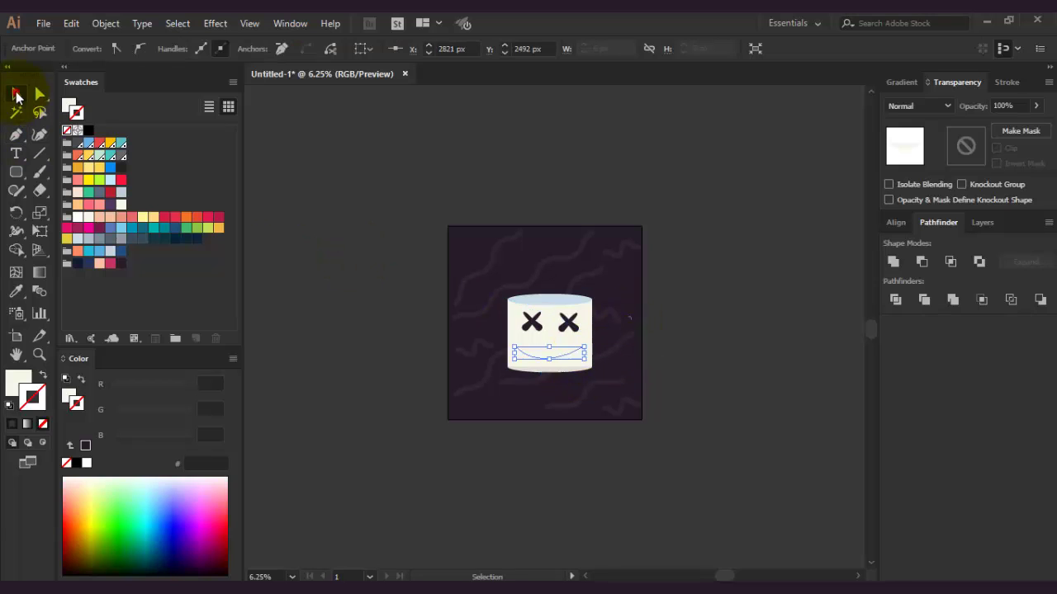
pyautogui.hotkey('ctrl', '+')
pyautogui.hotkey('ctrl', '+')
pyautogui.hotkey('ctrl', '+')
pyautogui.hotkey('ctrl', '+')
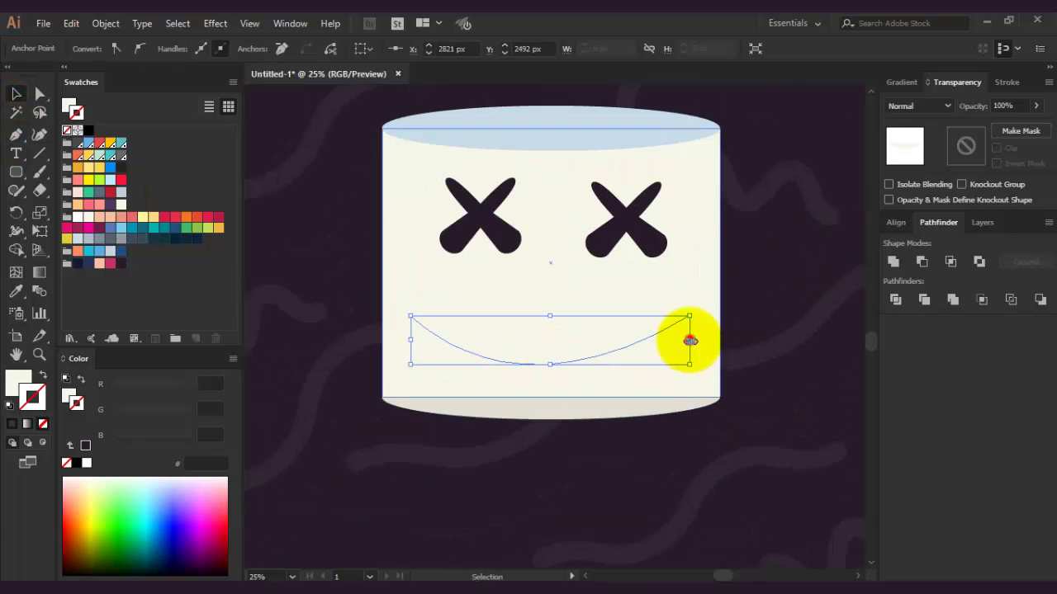
pyautogui.moveTo(527, 364)
pyautogui.mouseDown()
pyautogui.moveTo(613, 364)
pyautogui.moveTo(609, 402)
pyautogui.mouseUp()
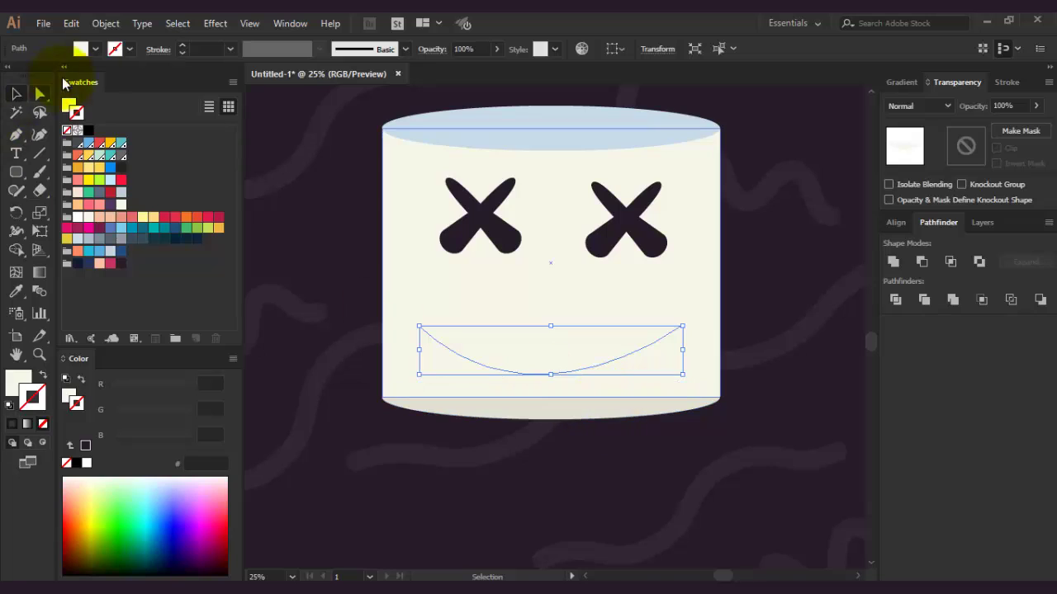
pyautogui.click(121, 263)
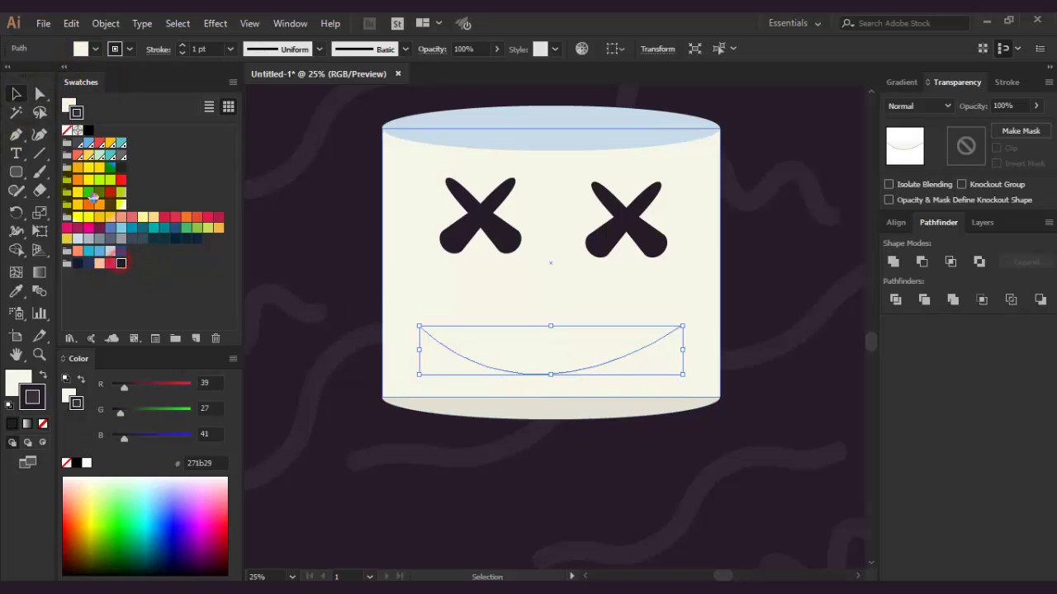
pyautogui.click(157, 50)
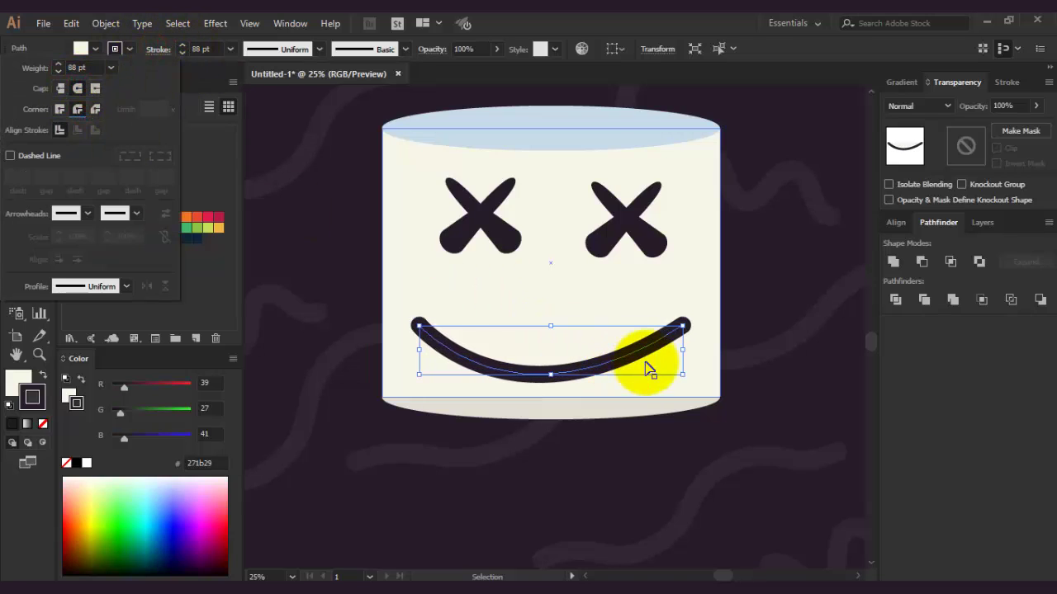
pyautogui.click(688, 354)
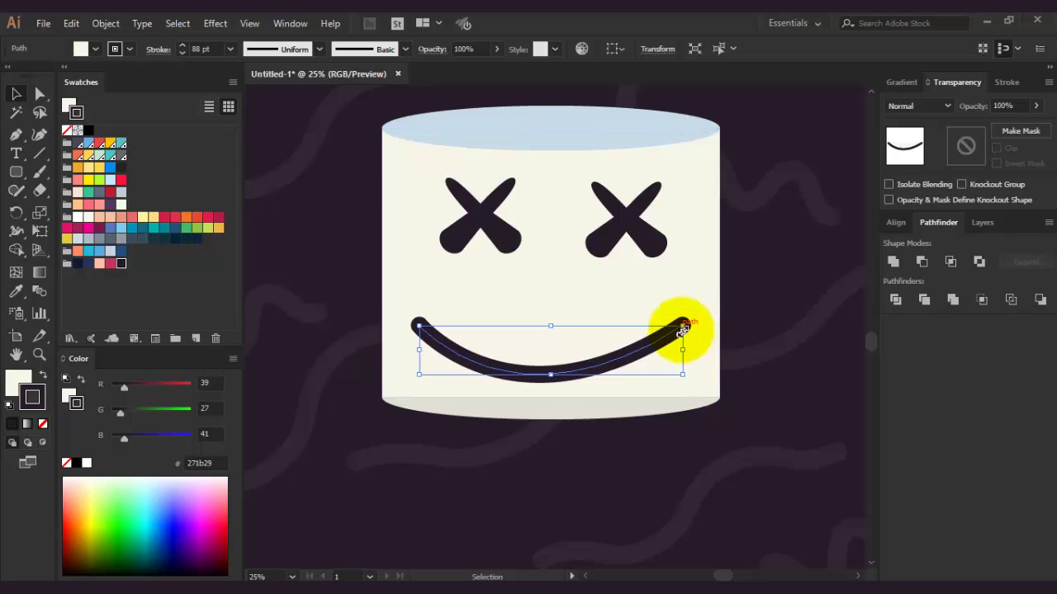
pyautogui.moveTo(624, 365)
pyautogui.mouseDown()
pyautogui.moveTo(625, 384)
pyautogui.moveTo(603, 382)
pyautogui.mouseUp()
# Step: Lower both X eyes and nudge the cylinder's bottom ellipse slightly
pyautogui.moveTo(628, 240); pyautogui.dragTo(628, 264)
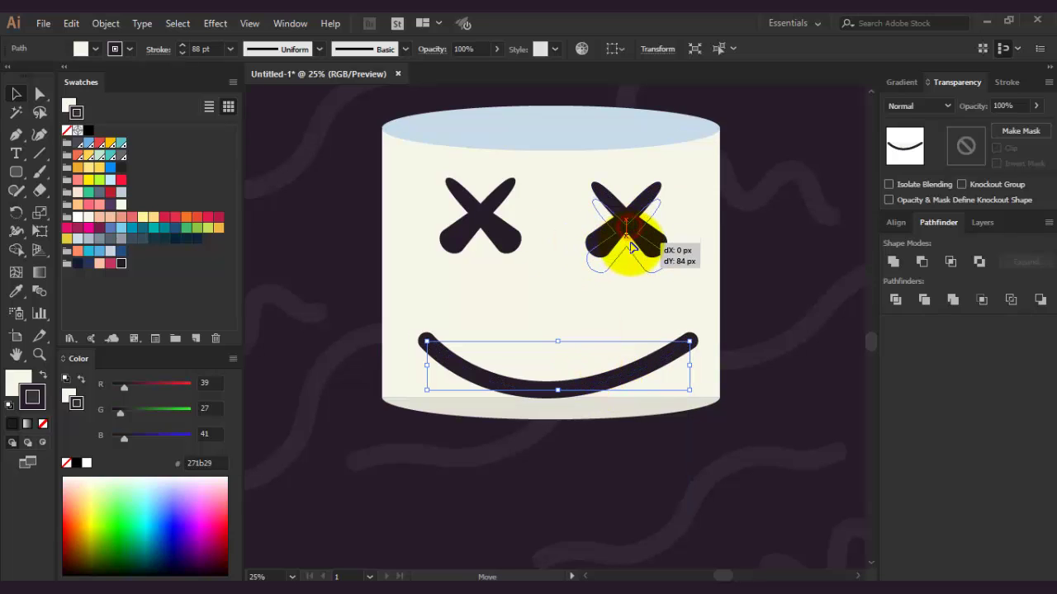
pyautogui.click(493, 233)
pyautogui.moveTo(492, 233); pyautogui.dragTo(497, 253)
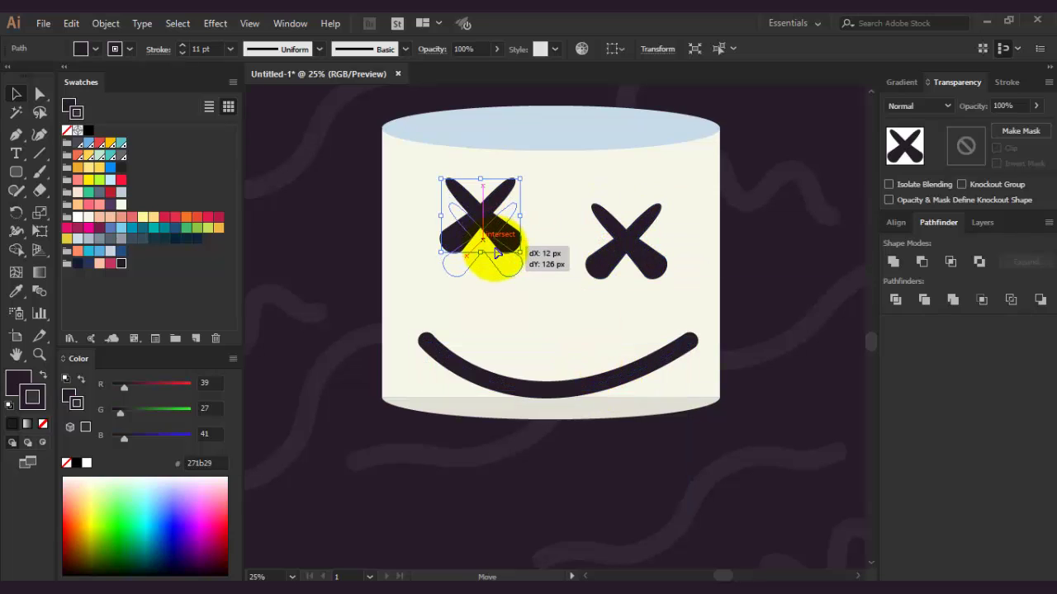
pyautogui.click(753, 290)
pyautogui.moveTo(630, 371); pyautogui.dragTo(616, 389)
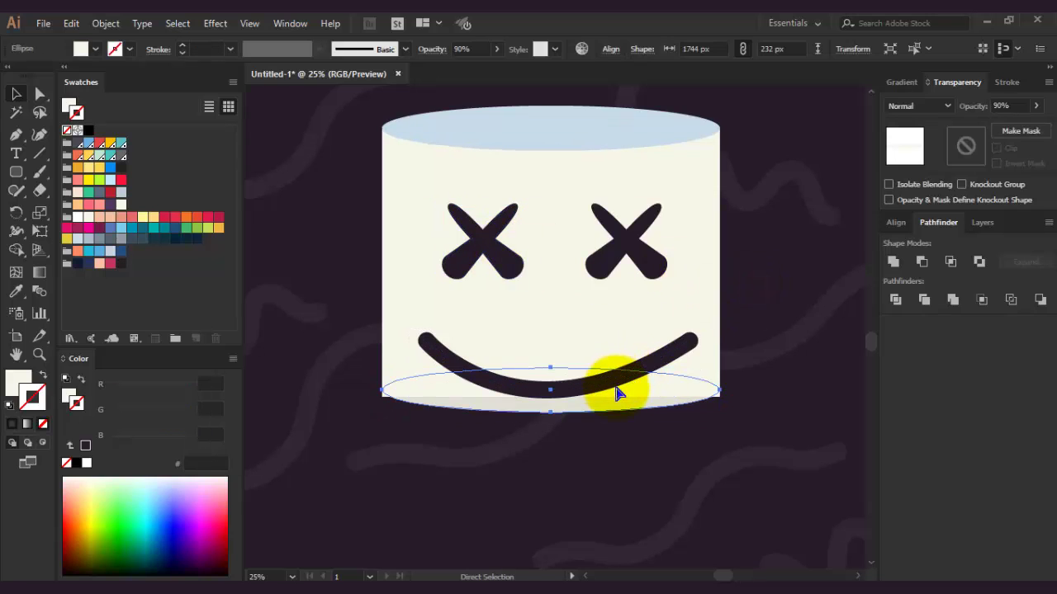
# Step: Thicken the smile's stroke and pull both its ends down and outward
pyautogui.click(644, 366)
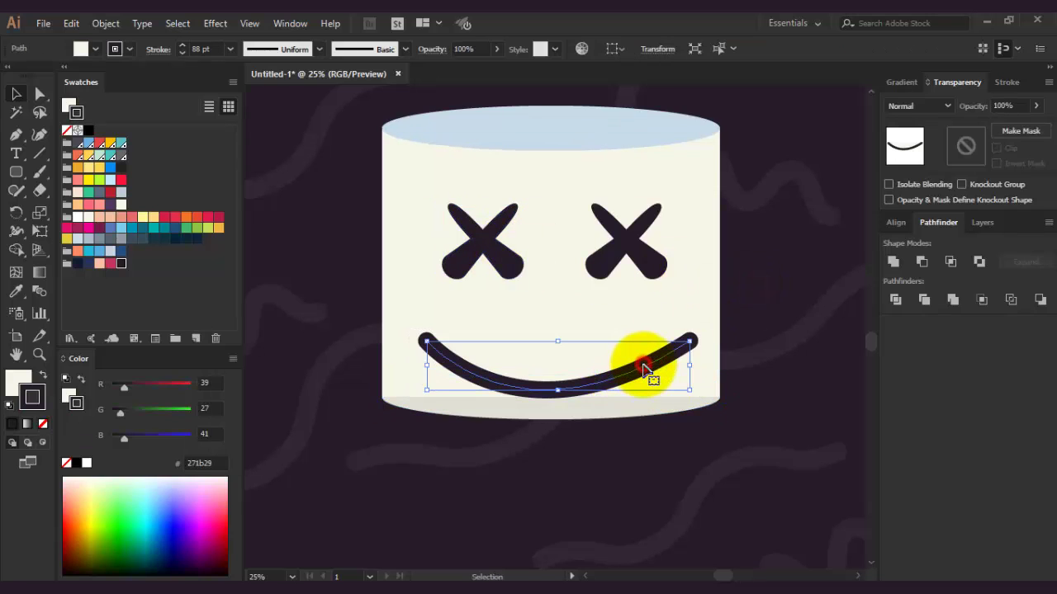
pyautogui.click(181, 46)
pyautogui.moveTo(432, 342); pyautogui.dragTo(401, 370)
pyautogui.click(693, 349)
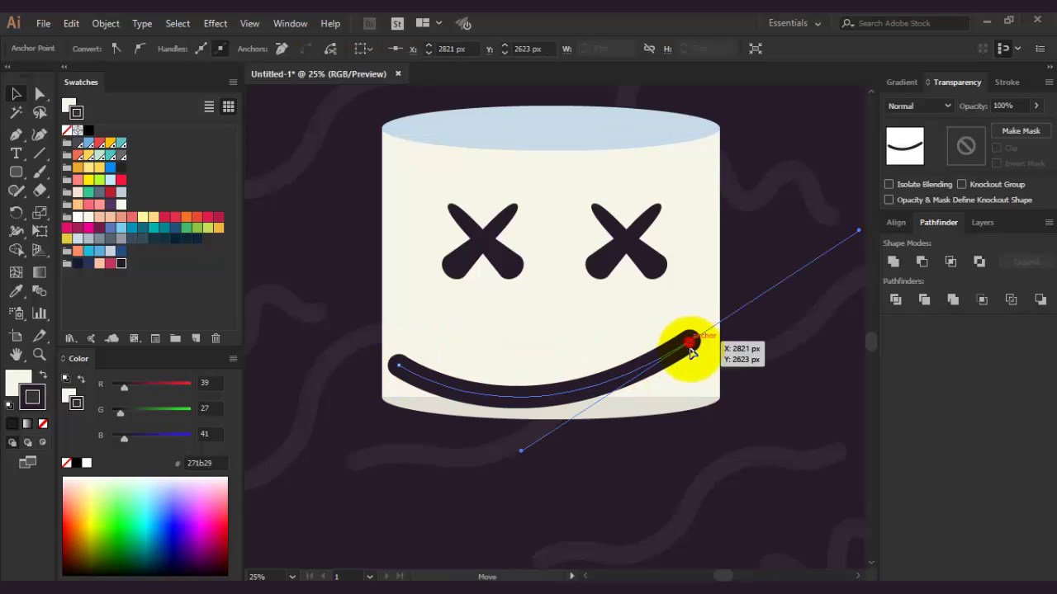
pyautogui.moveTo(692, 351); pyautogui.dragTo(711, 369)
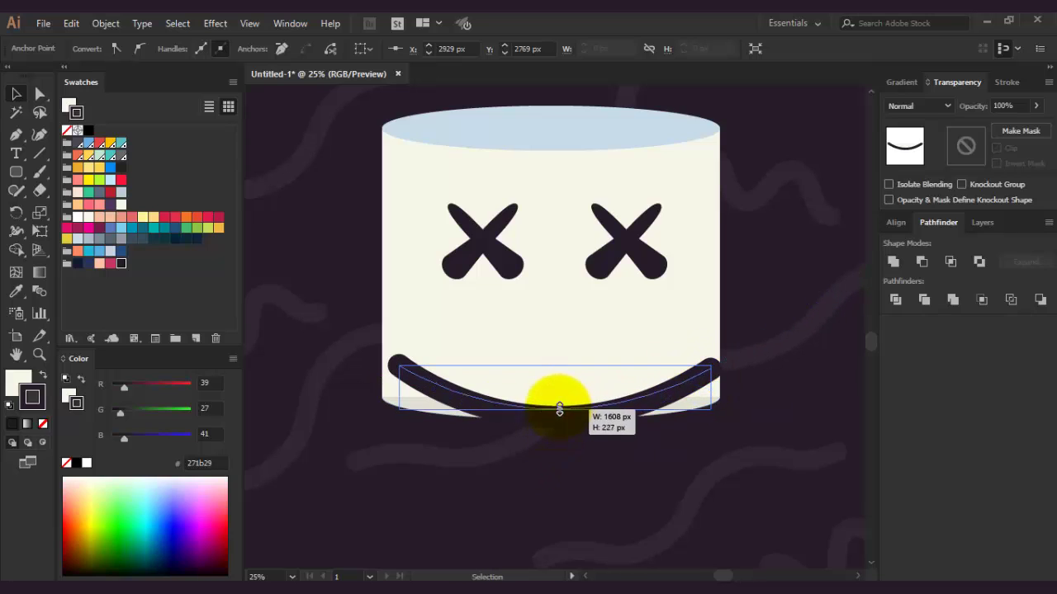
# Step: Flatten the smile's curve and raise its right end to match the left
pyautogui.moveTo(558, 410); pyautogui.dragTo(558, 402)
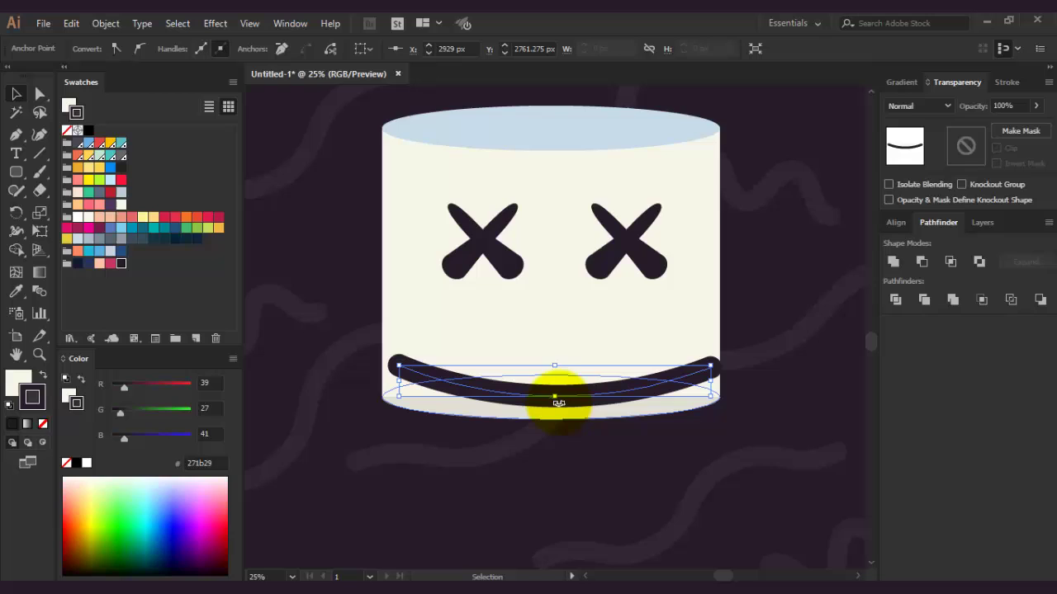
pyautogui.keyDown('ctrl'); pyautogui.click(711, 369); pyautogui.keyUp('ctrl')
pyautogui.moveTo(705, 371); pyautogui.dragTo(701, 373)
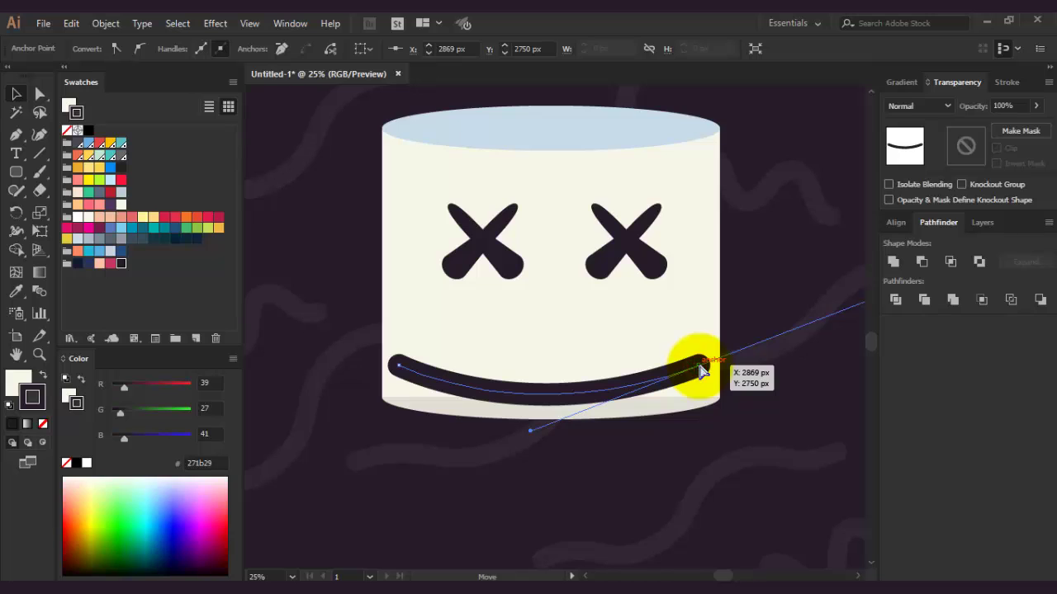
pyautogui.moveTo(700, 372); pyautogui.dragTo(700, 370)
pyautogui.click(502, 145)
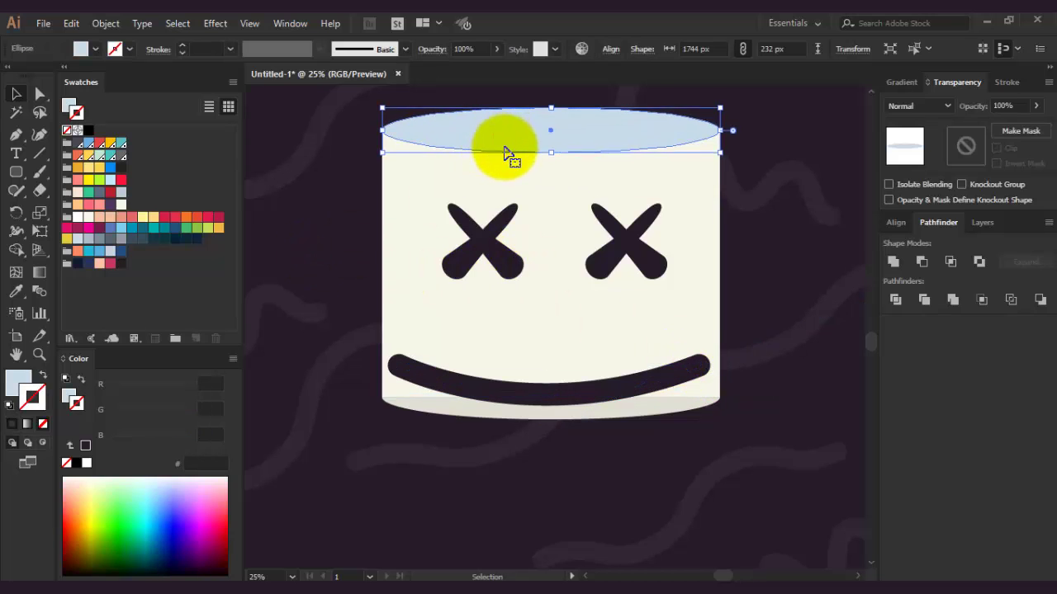
# Step: Nudge the top ellipse down and enlarge the left X eye
pyautogui.press('Down')
pyautogui.press('Down')
pyautogui.press('Down')
pyautogui.press('Down')
pyautogui.press('Down')
pyautogui.press('Down')
pyautogui.press('Down')
pyautogui.press('Down')
pyautogui.press('Down')
pyautogui.press('Down')
pyautogui.press('Down')
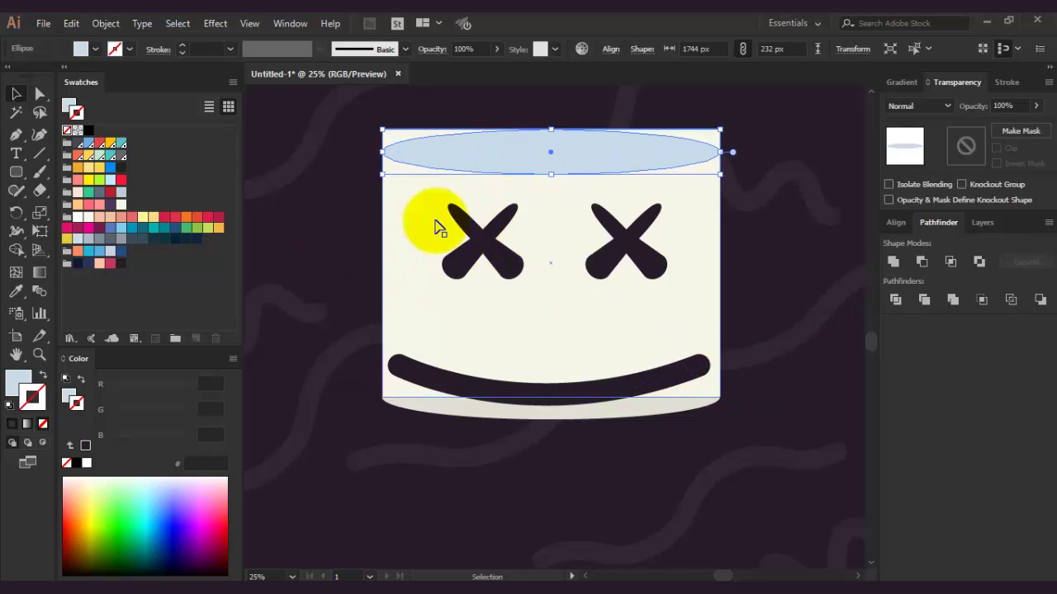
pyautogui.click(346, 196)
pyautogui.click(470, 230)
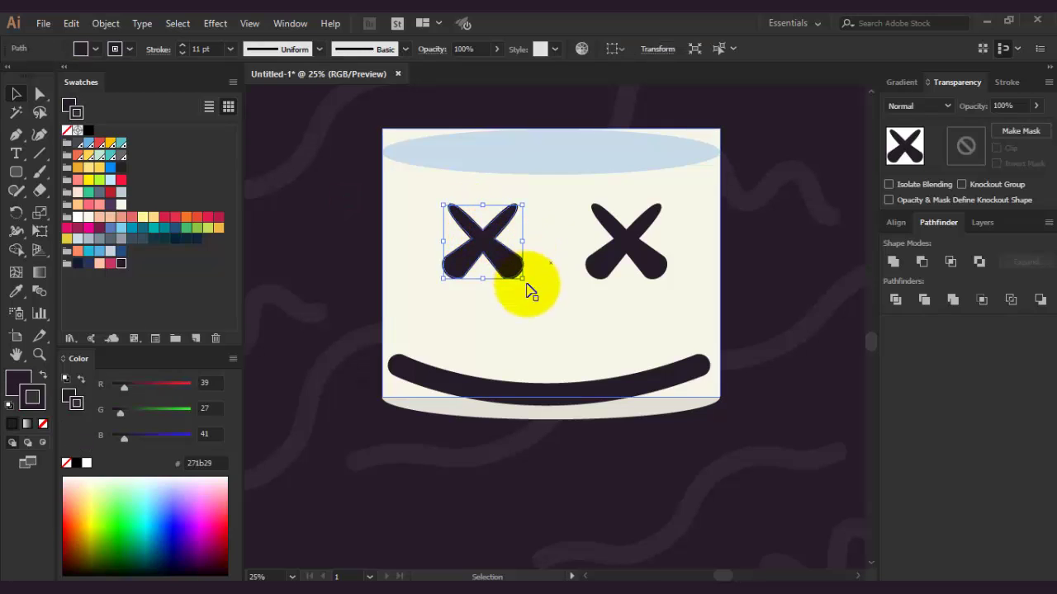
pyautogui.moveTo(523, 279); pyautogui.dragTo(549, 299)
pyautogui.moveTo(499, 245); pyautogui.dragTo(481, 241)
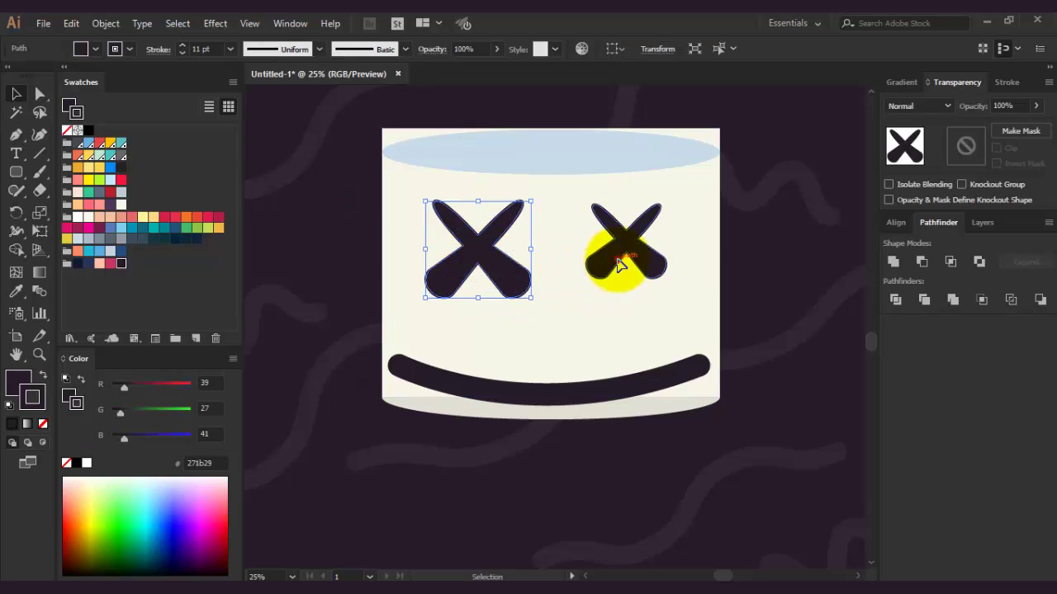
# Step: Replace the right X eye with a copy of the enlarged left one
pyautogui.click(619, 264)
pyautogui.press('Delete')
pyautogui.moveTo(500, 278); pyautogui.dragTo(652, 277)
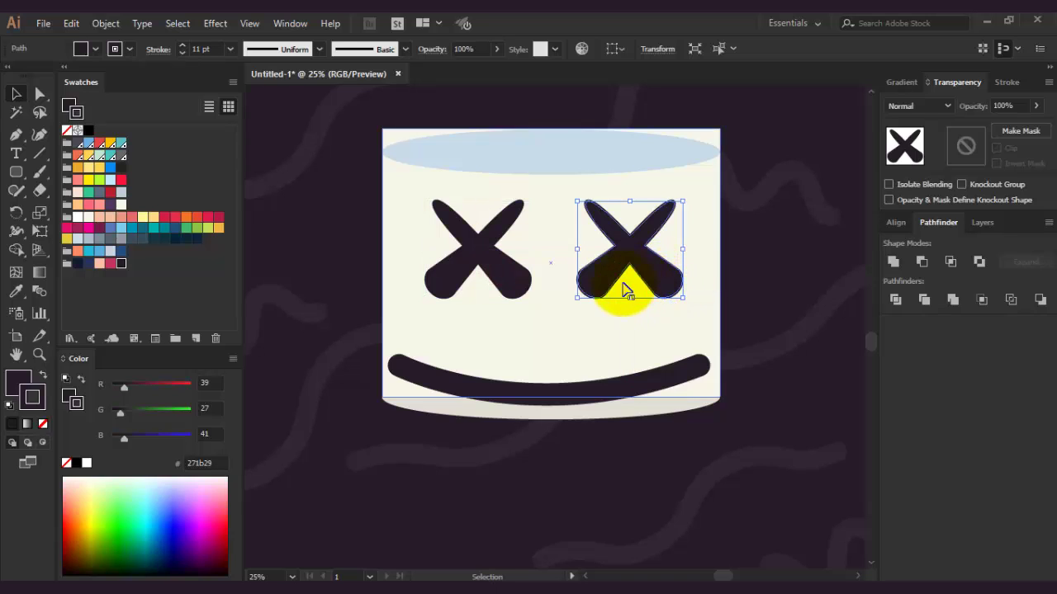
pyautogui.click(755, 261)
# Step: Select the top ellipse together with the face and switch to Shape Builder (Shift+M)
pyautogui.click(591, 388)
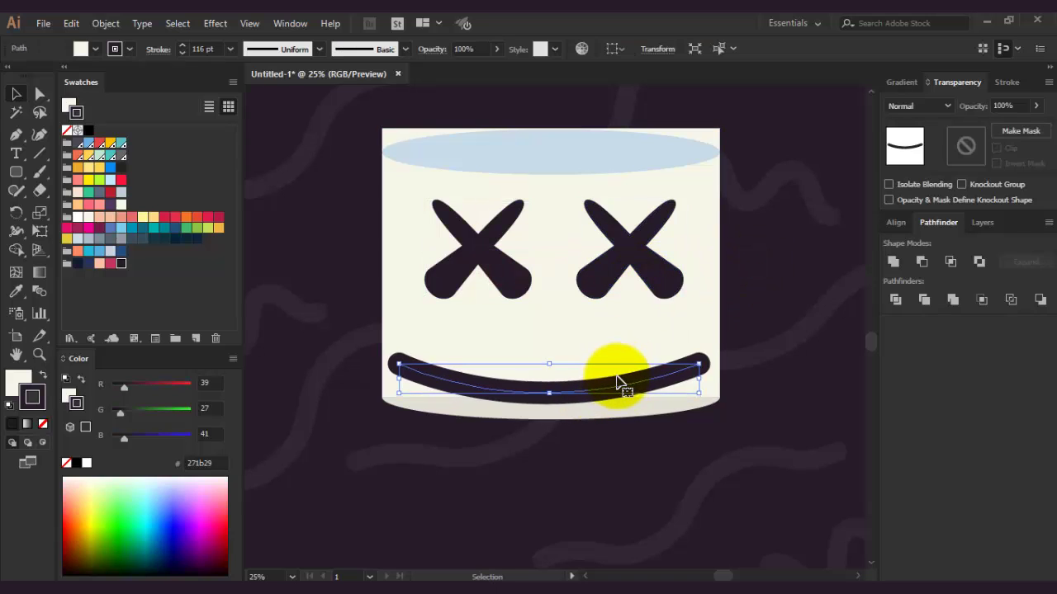
pyautogui.click(411, 152)
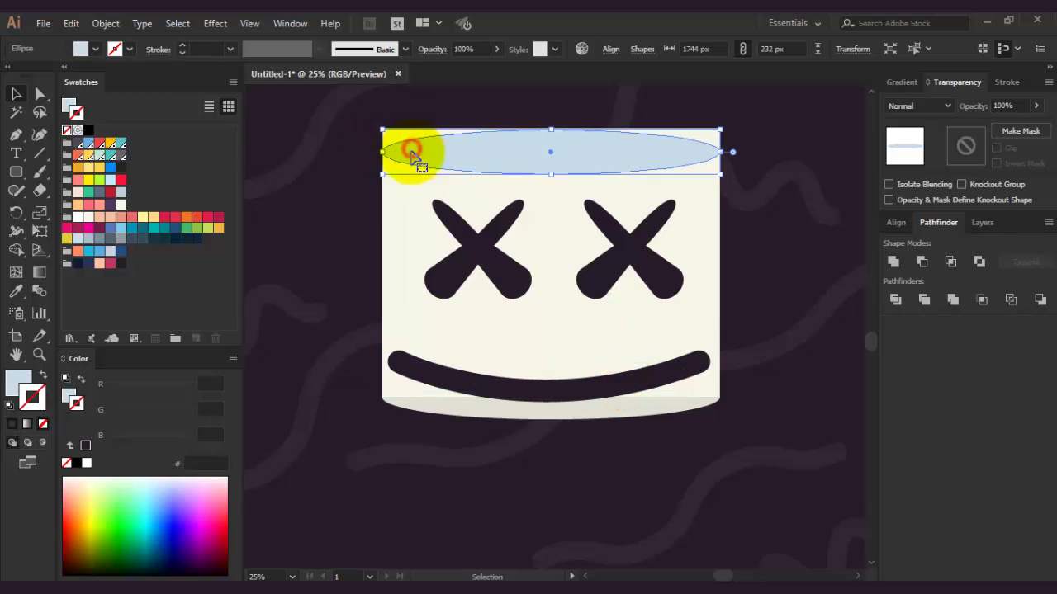
pyautogui.keyDown('shift'); pyautogui.click(405, 222); pyautogui.keyUp('shift')
pyautogui.hotkey('shift', 'm')
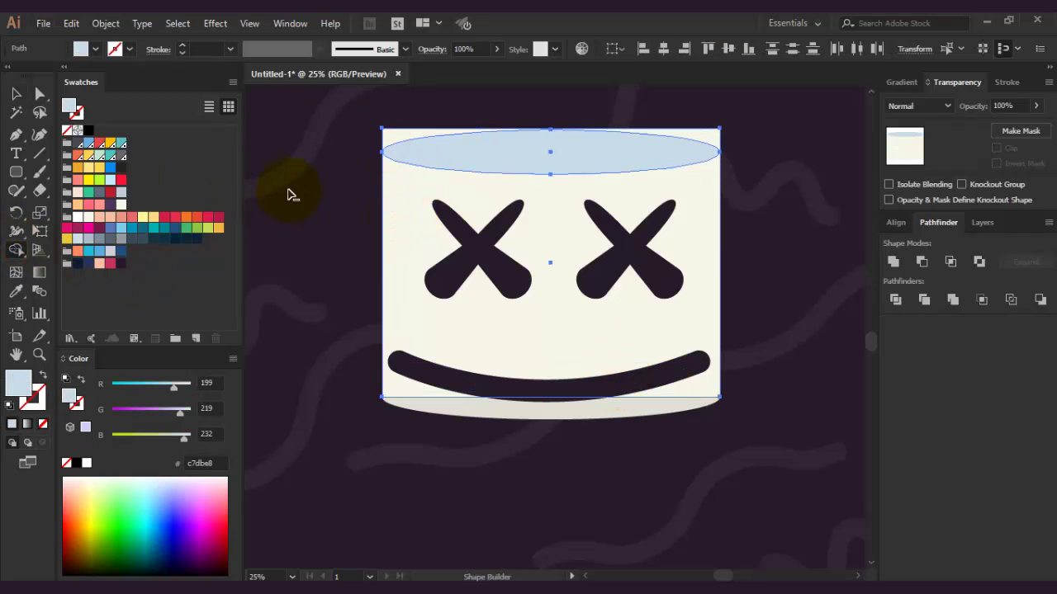
pyautogui.moveTo(396, 132); pyautogui.dragTo(594, 152)
pyautogui.click(16, 94)
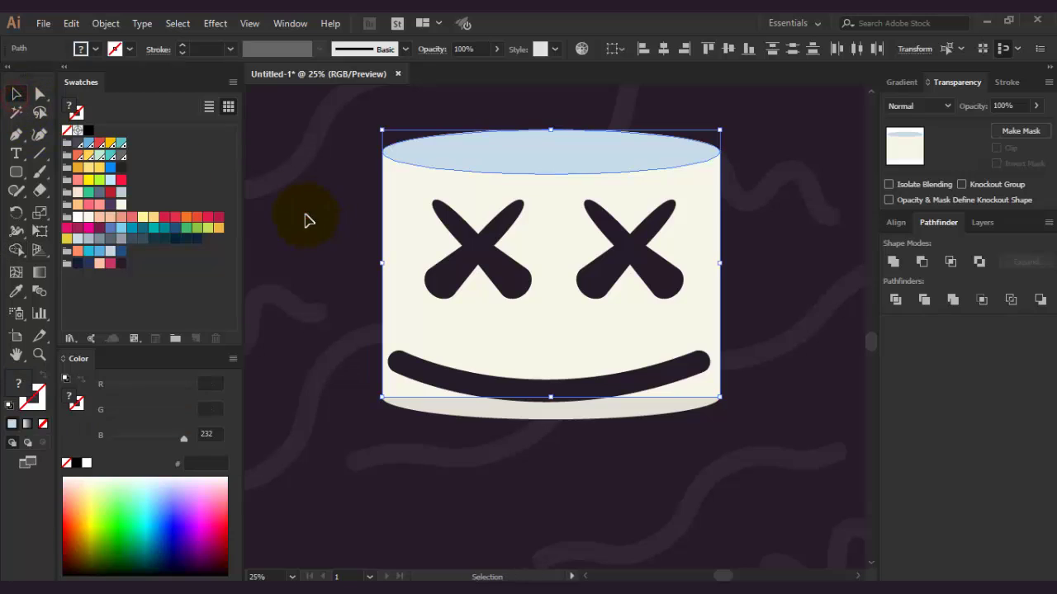
pyautogui.click(305, 220)
pyautogui.click(16, 171)
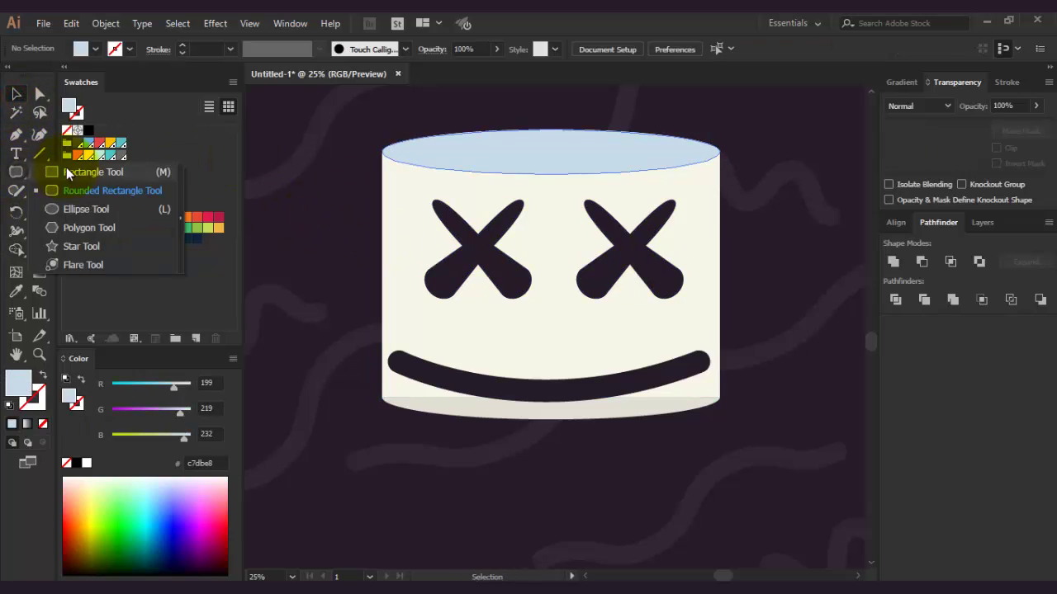
pyautogui.click(66, 168)
pyautogui.moveTo(382, 150); pyautogui.dragTo(467, 416)
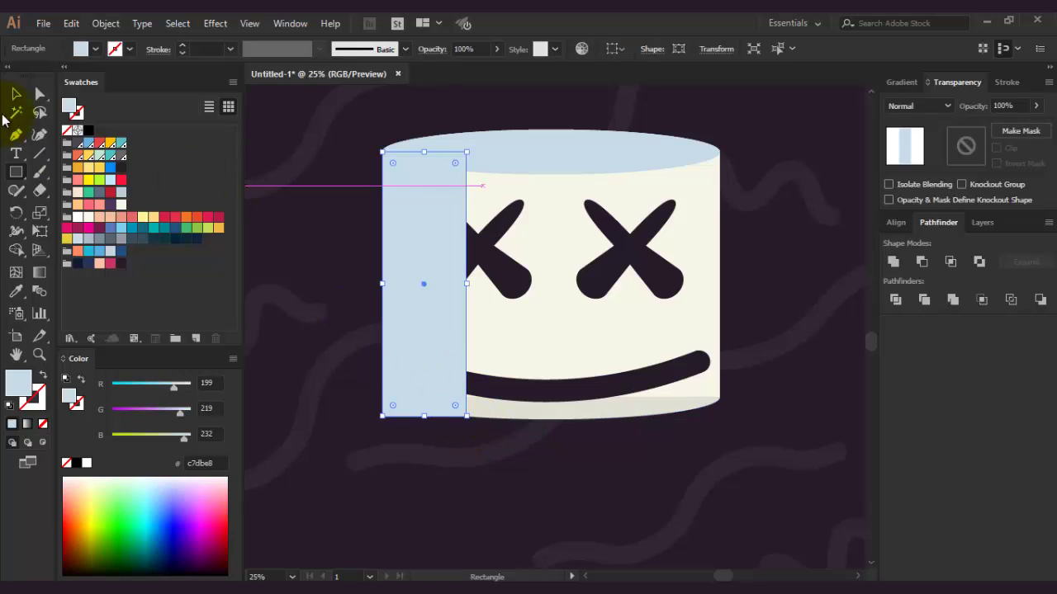
pyautogui.click(16, 93)
pyautogui.click(477, 330)
pyautogui.keyDown('shift'); pyautogui.click(438, 312); pyautogui.keyUp('shift')
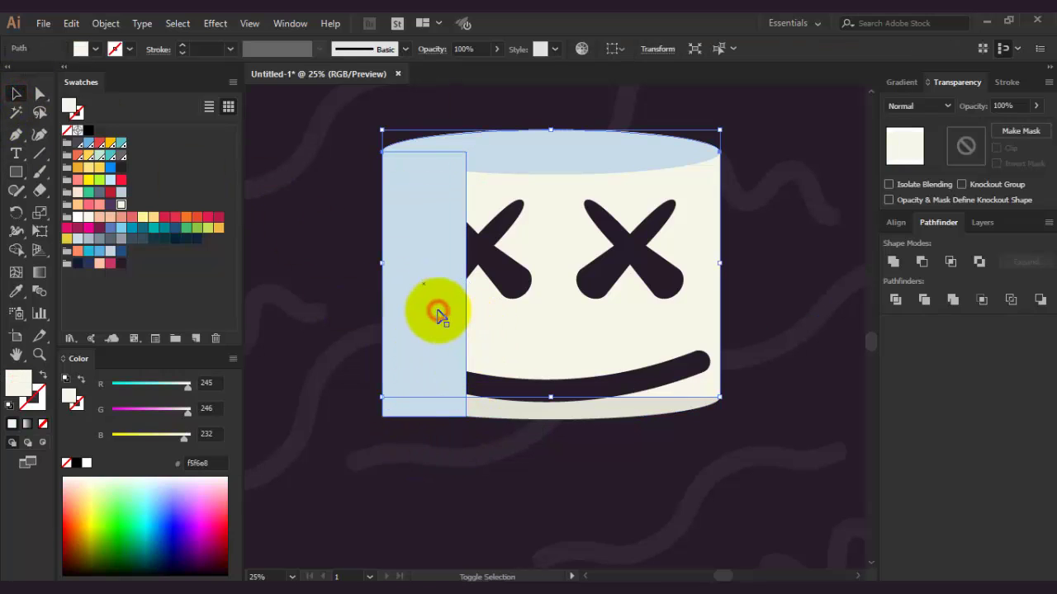
pyautogui.keyDown('shift'); pyautogui.click(432, 335); pyautogui.keyUp('shift')
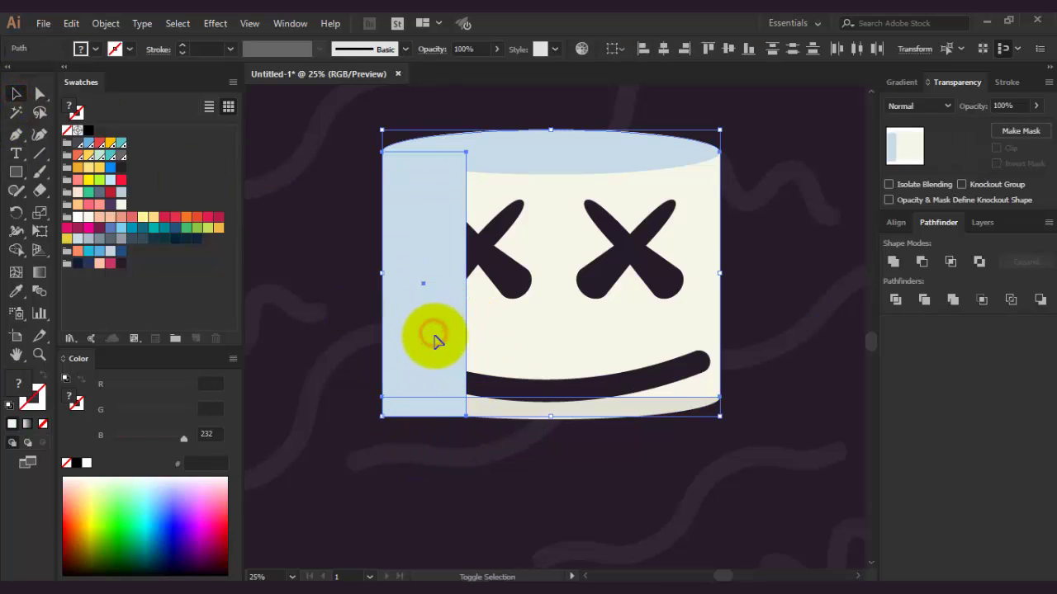
pyautogui.click(923, 261)
pyautogui.hotkey('ctrl', 'z')
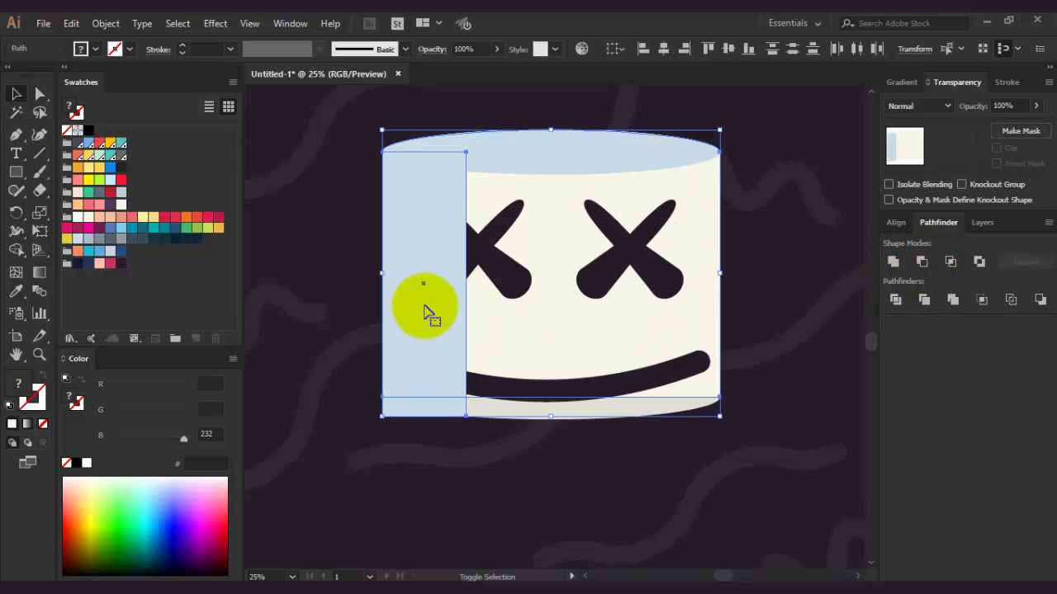
pyautogui.click(895, 300)
pyautogui.click(764, 311)
pyautogui.click(448, 382)
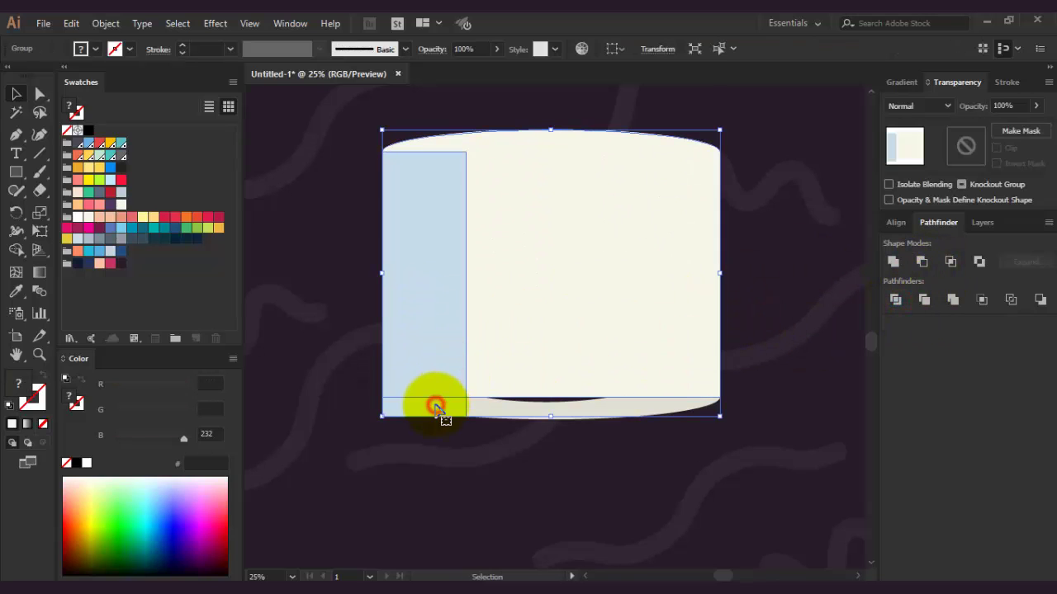
pyautogui.rightClick(439, 402)
pyautogui.click(482, 283)
pyautogui.click(353, 415)
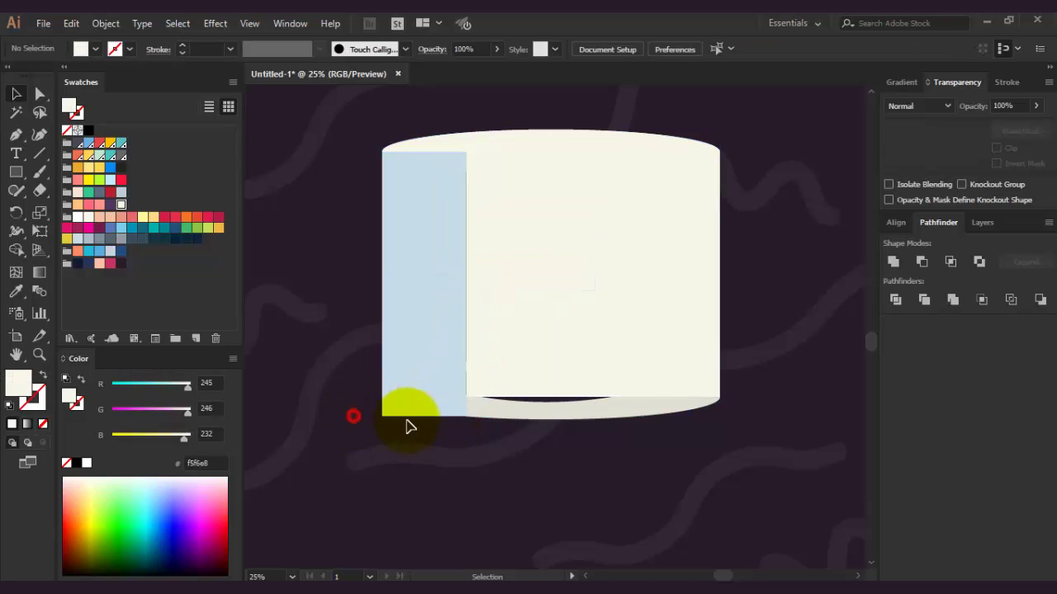
pyautogui.click(419, 408)
pyautogui.click(439, 426)
pyautogui.click(449, 359)
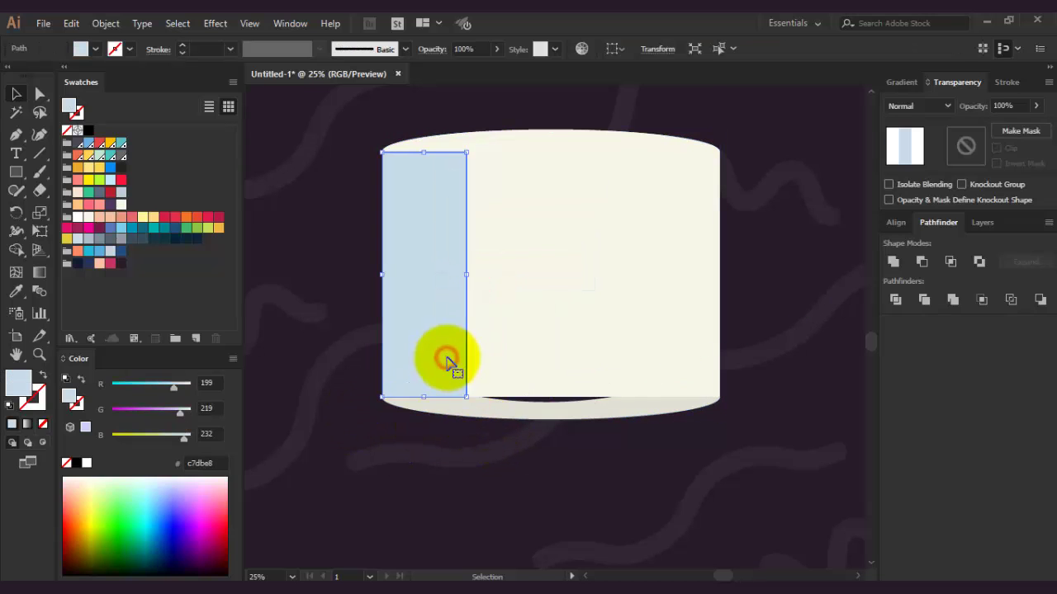
pyautogui.press('Delete')
pyautogui.press('a')
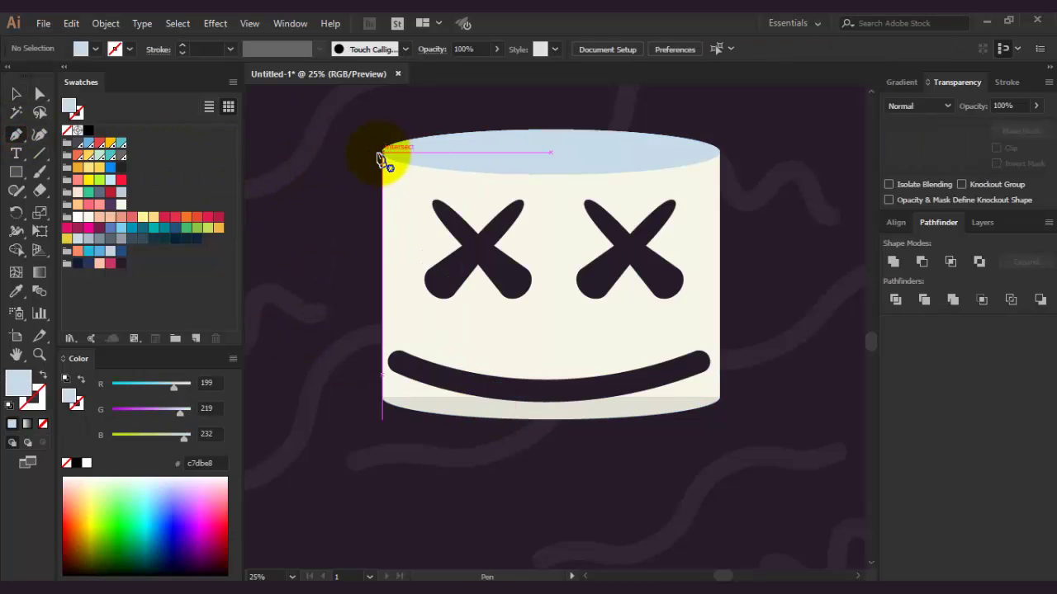
# Step: Draw a curved shading shape down the left side of the face
pyautogui.moveTo(382, 155)
pyautogui.mouseDown()
pyautogui.moveTo(509, 134)
pyautogui.moveTo(451, 414)
pyautogui.mouseUp()
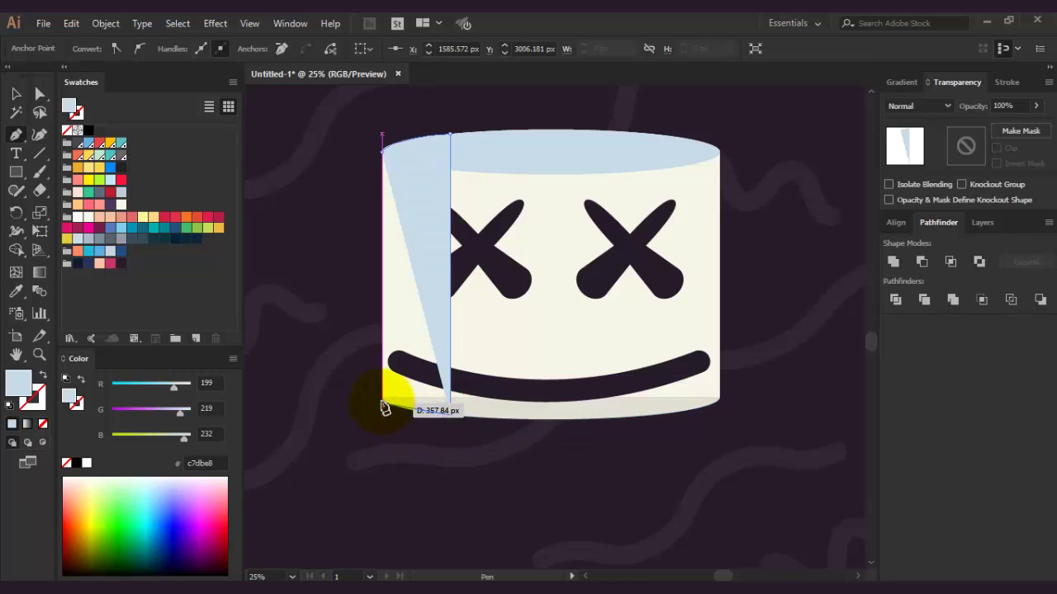
pyautogui.moveTo(382, 396)
pyautogui.mouseDown()
pyautogui.moveTo(367, 376)
pyautogui.moveTo(384, 388)
pyautogui.mouseUp()
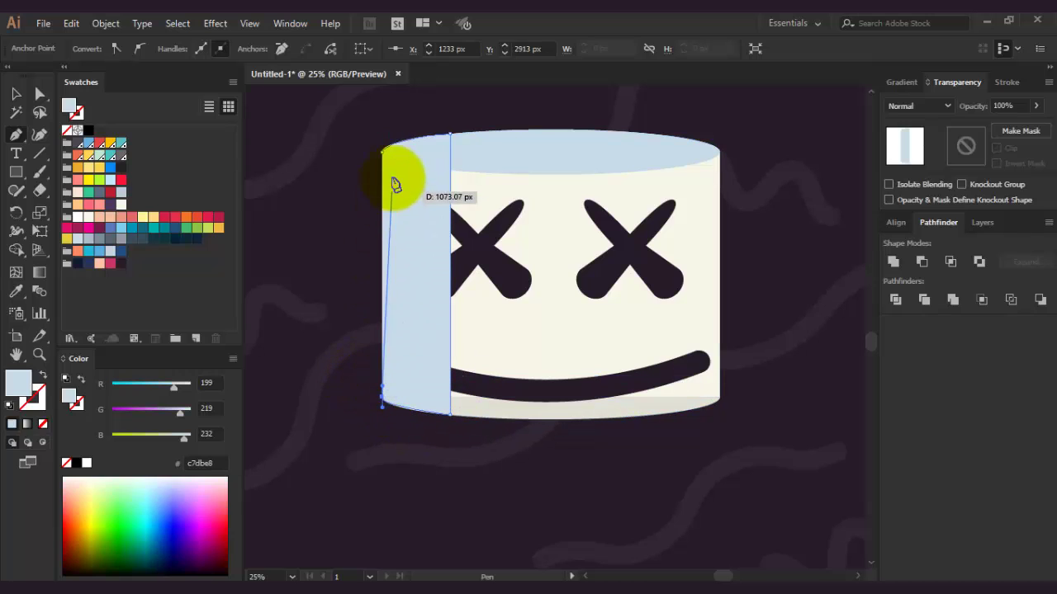
pyautogui.click(383, 155)
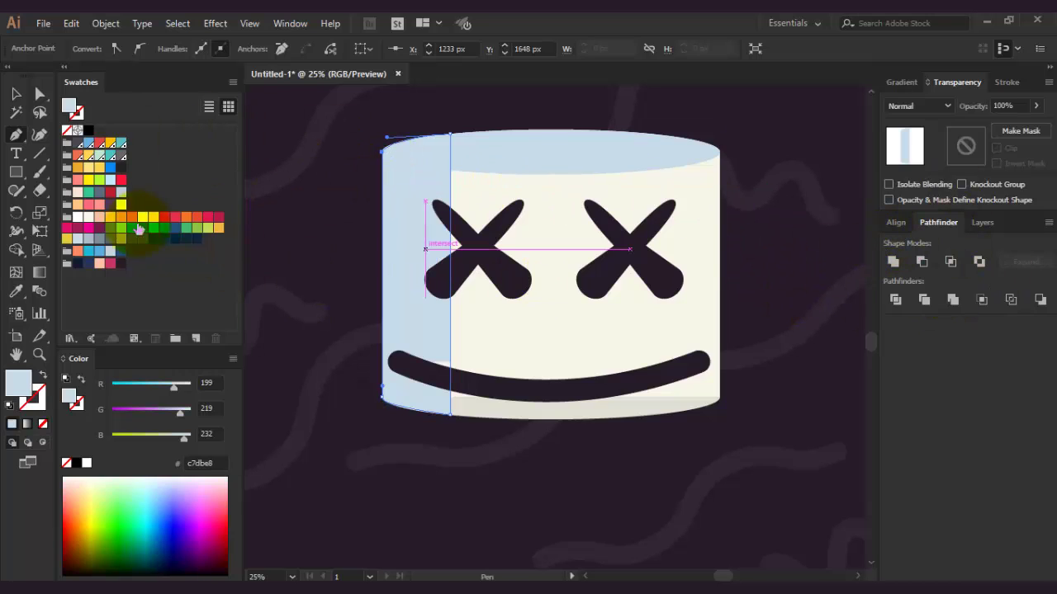
pyautogui.click(89, 217)
pyautogui.click(14, 96)
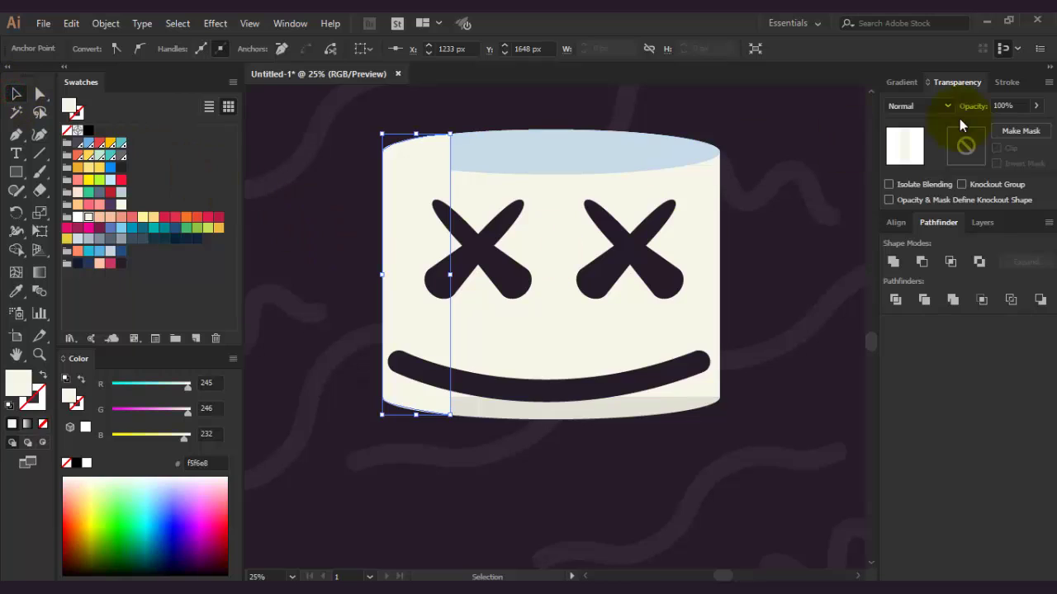
# Step: Fill the left strip pale yellow #fff6bb with Normal blending
pyautogui.click(921, 106)
pyautogui.click(921, 159)
pyautogui.click(925, 105)
pyautogui.click(919, 121)
pyautogui.click(169, 384)
pyautogui.moveTo(169, 383); pyautogui.dragTo(191, 384)
pyautogui.click(167, 436)
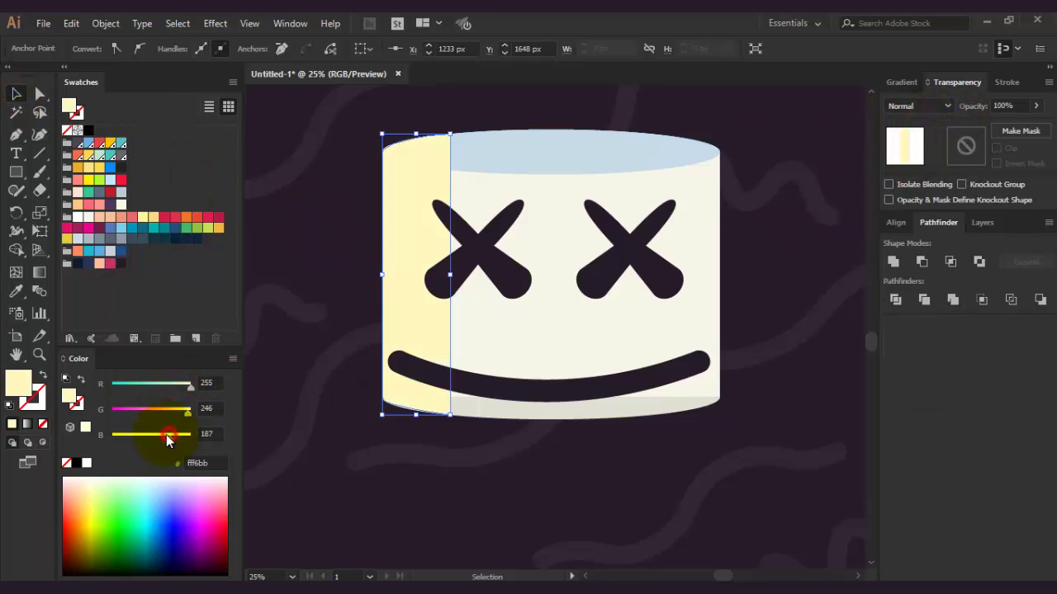
pyautogui.click(274, 332)
# Step: Bring the top ellipse in front of the strip and widen the strip to the left eye's centre
pyautogui.click(501, 160)
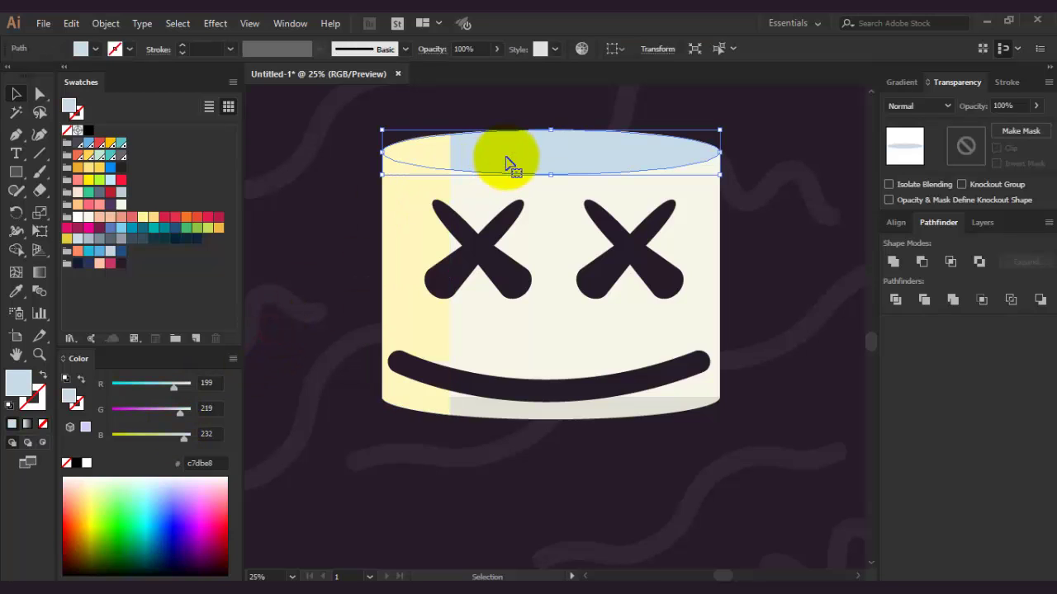
pyautogui.press('a')
pyautogui.press('v')
pyautogui.click(672, 436)
pyautogui.click(446, 349)
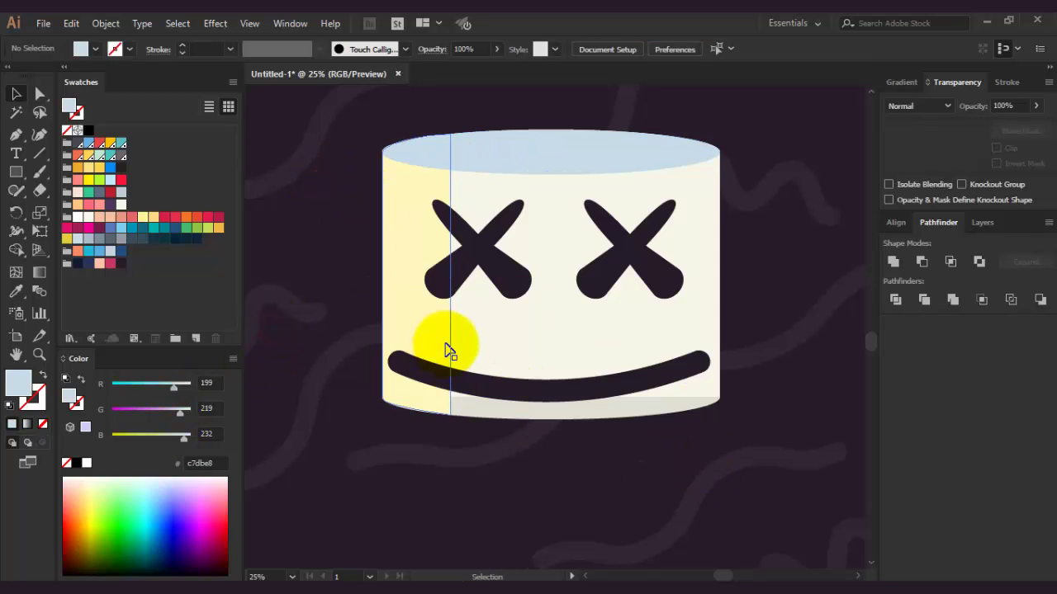
pyautogui.moveTo(450, 281); pyautogui.dragTo(493, 296)
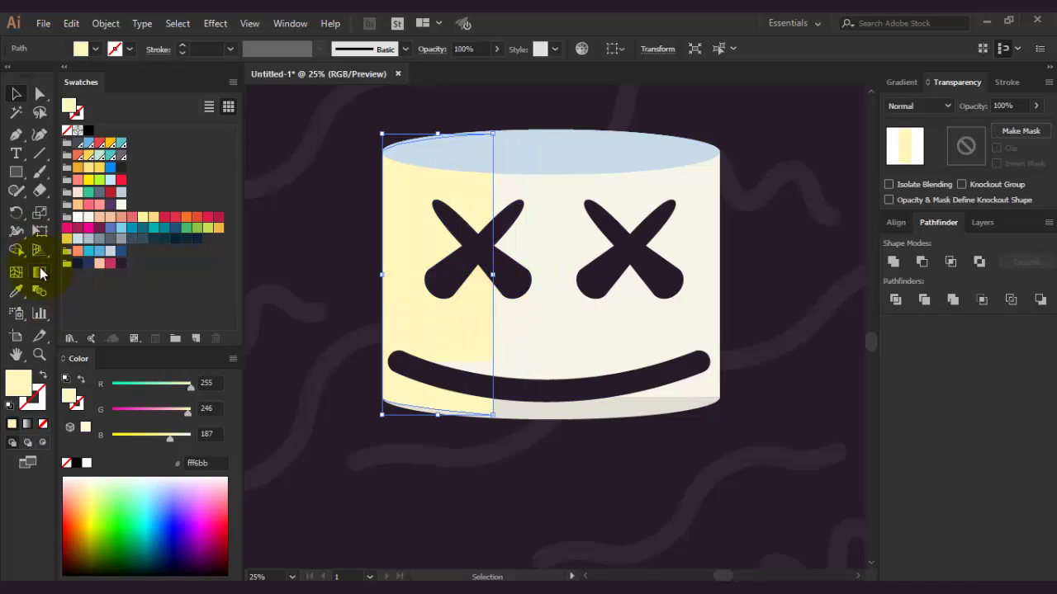
# Step: Give the left strip a linear gradient from pale yellow to cream #f5f6e8, extended past its edge
pyautogui.click(40, 272)
pyautogui.moveTo(381, 268); pyautogui.dragTo(488, 281)
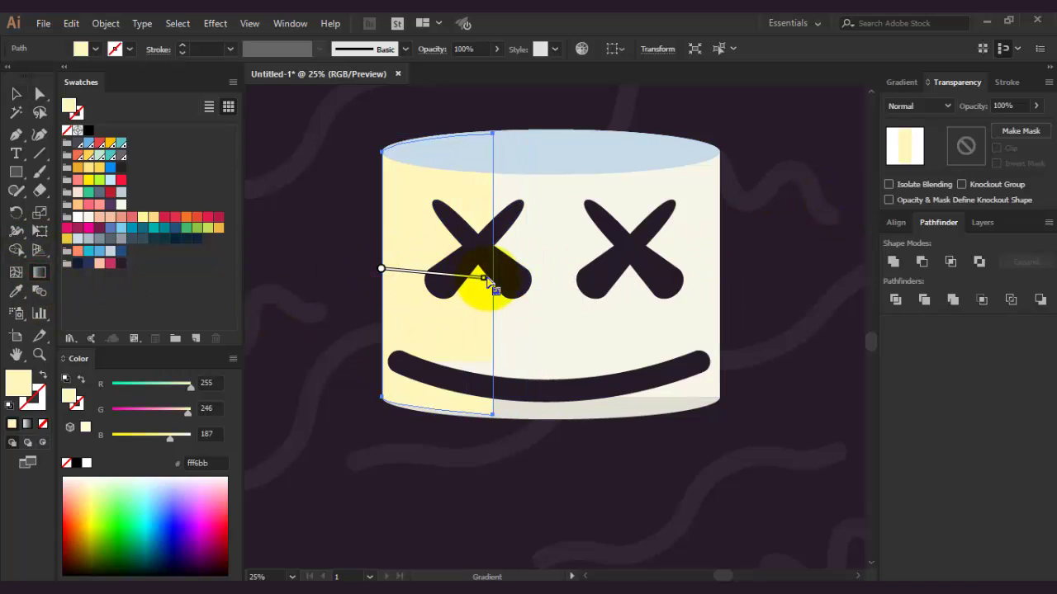
pyautogui.click(901, 83)
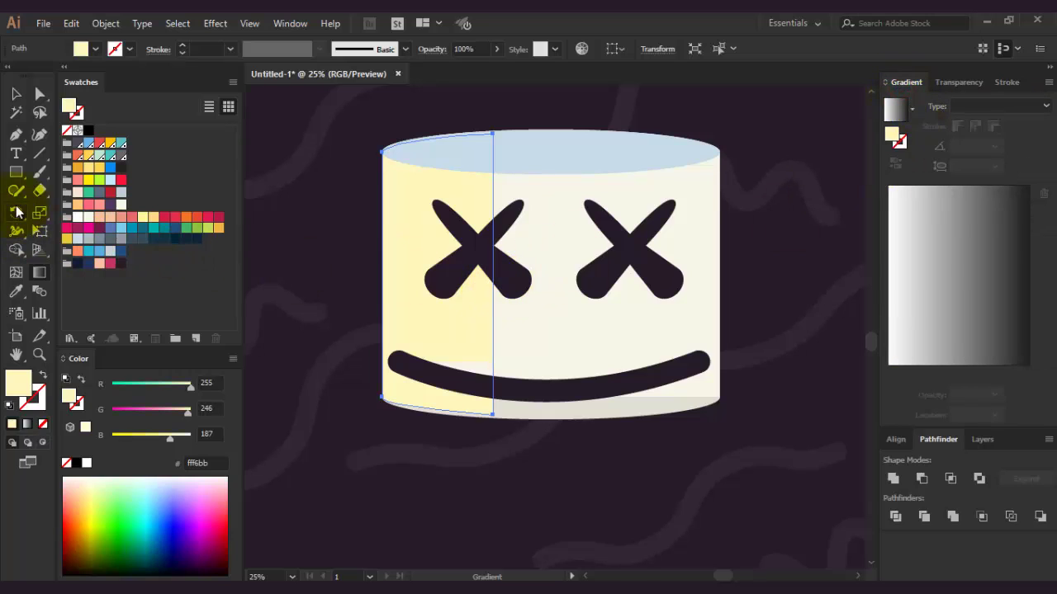
pyautogui.click(891, 340)
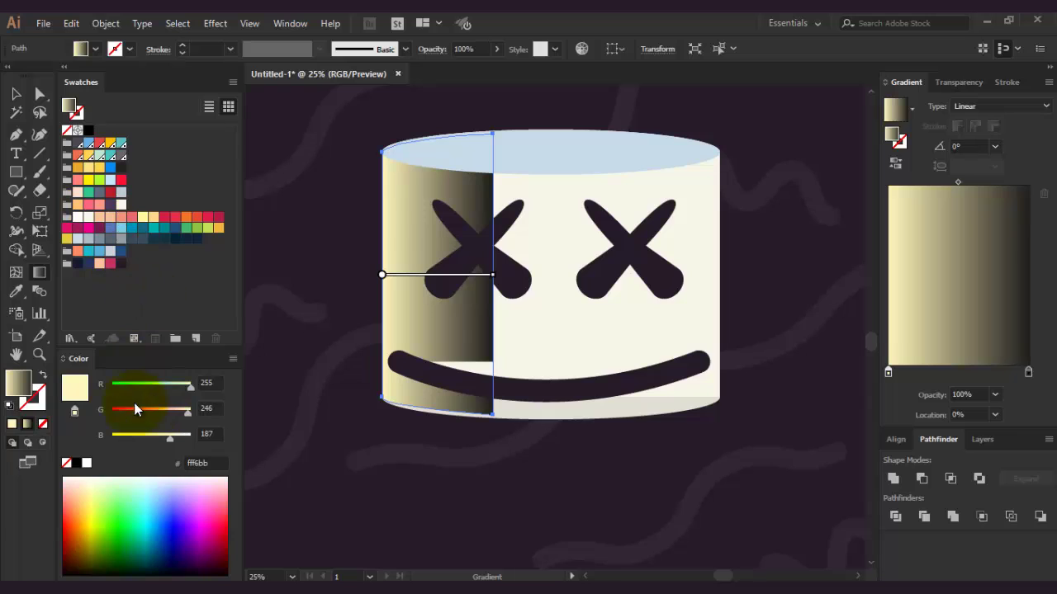
pyautogui.moveTo(88, 218); pyautogui.dragTo(886, 319)
pyautogui.moveTo(1029, 369); pyautogui.dragTo(1029, 371)
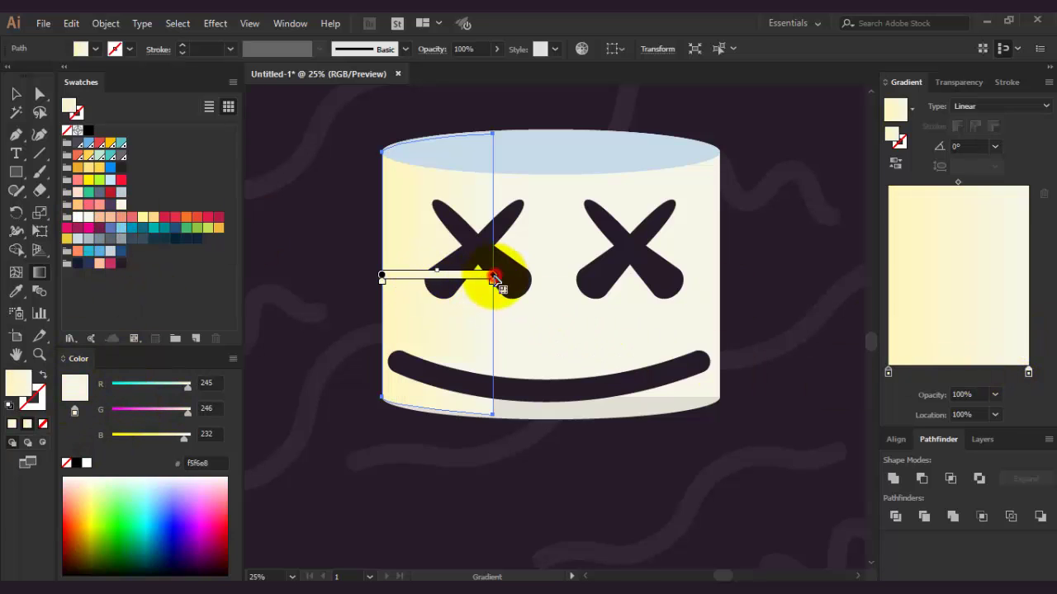
pyautogui.moveTo(494, 278)
pyautogui.mouseDown()
pyautogui.moveTo(527, 296)
pyautogui.moveTo(539, 284)
pyautogui.mouseUp()
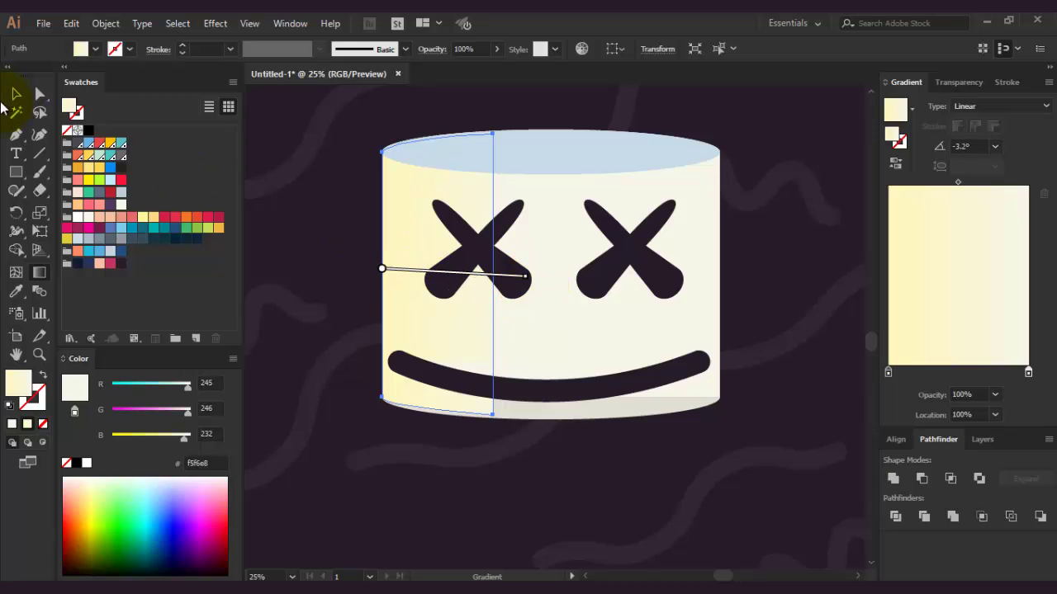
pyautogui.click(15, 93)
pyautogui.click(326, 255)
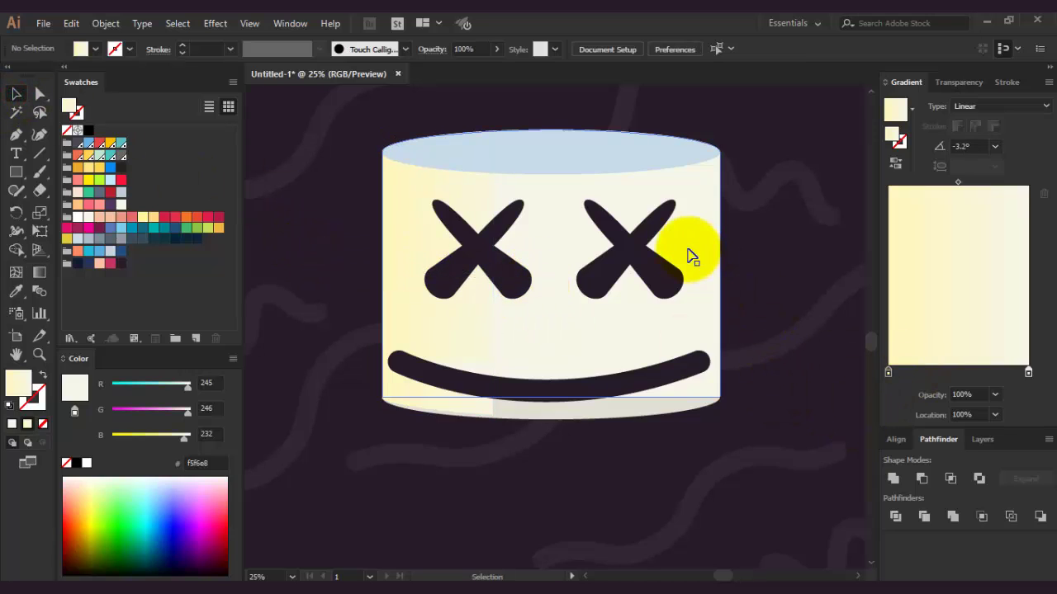
# Step: Trace a new outline along the top rim and down the face's right edge
pyautogui.click(16, 135)
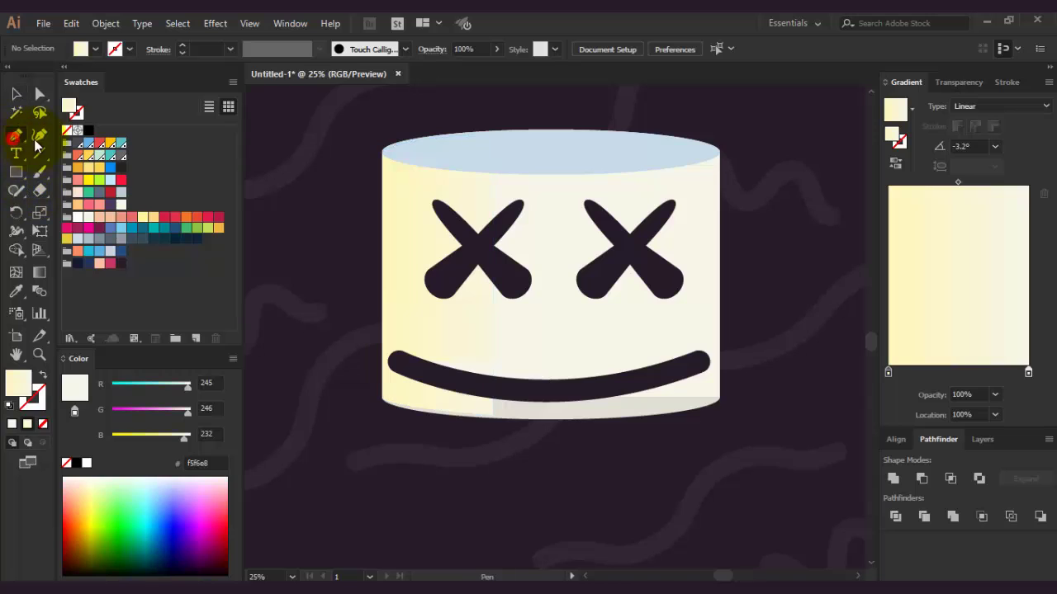
pyautogui.click(626, 171)
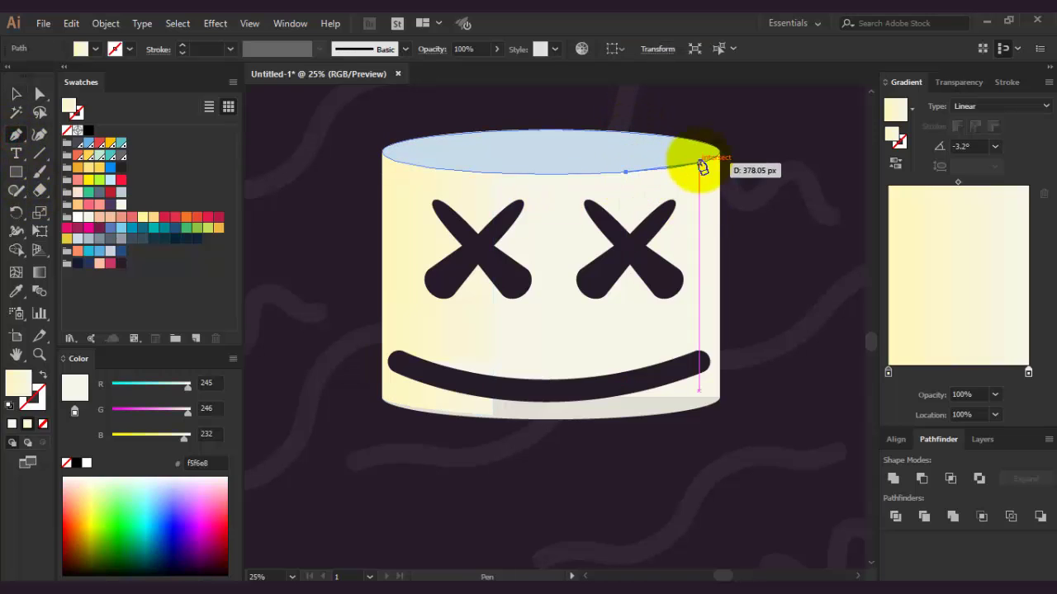
pyautogui.click(618, 157)
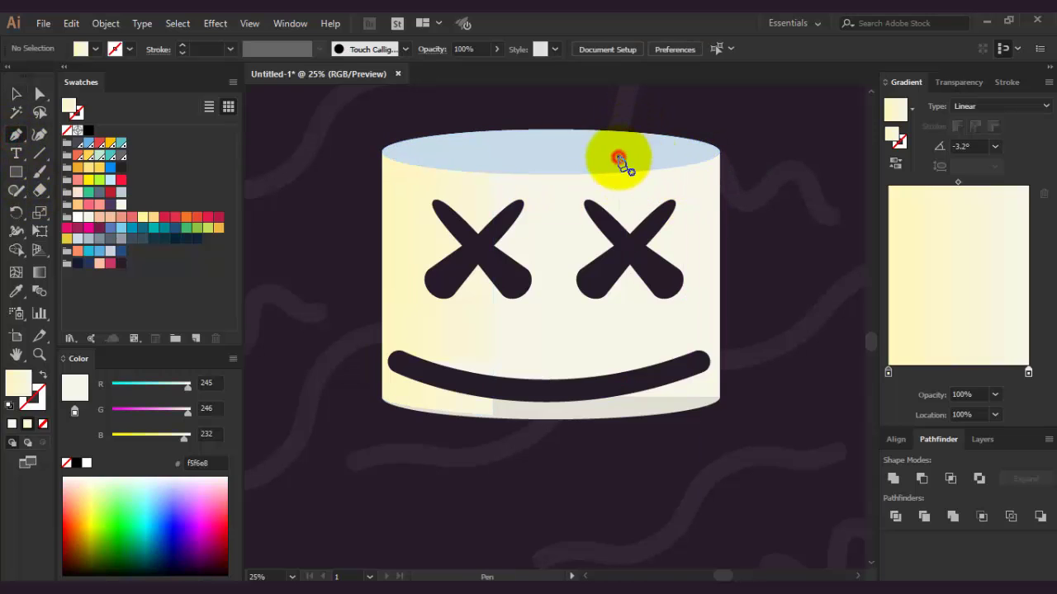
pyautogui.click(720, 155)
pyautogui.click(720, 400)
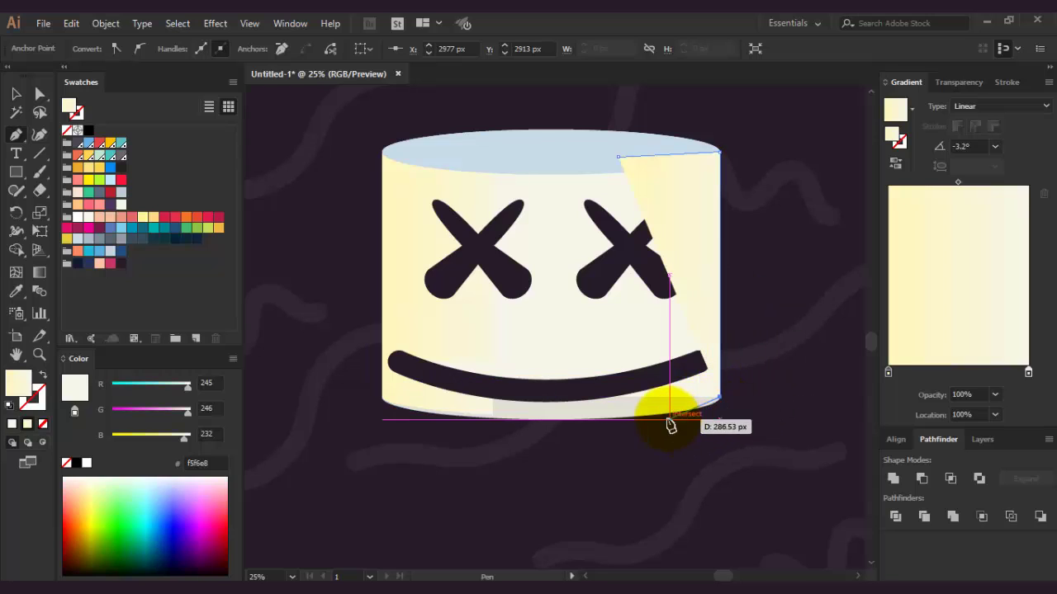
pyautogui.keyDown('ctrl'); pyautogui.click(612, 419); pyautogui.keyUp('ctrl')
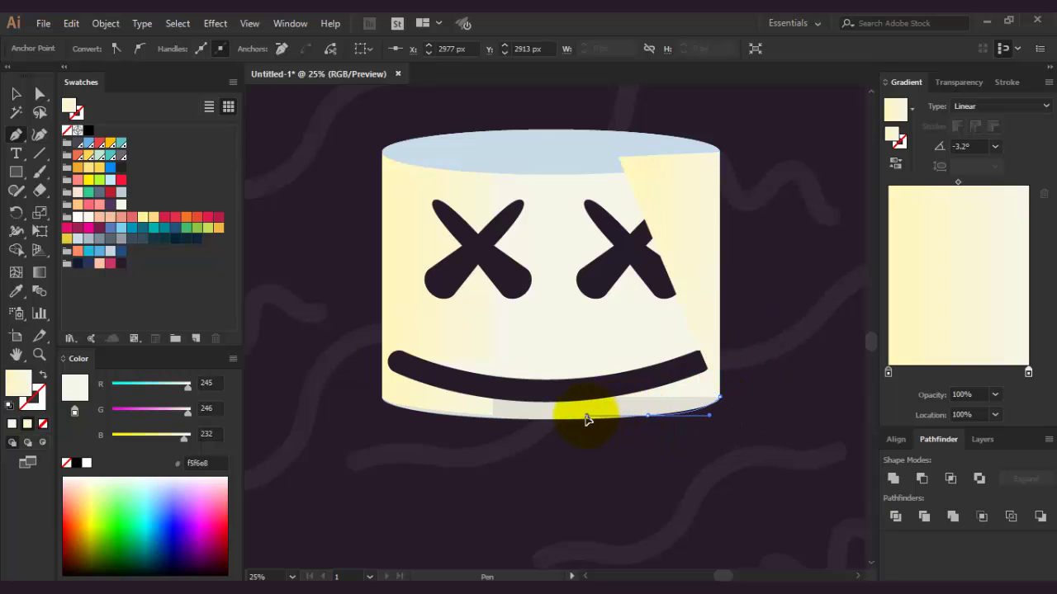
# Step: Curve the shape's inner edge, close it at the top rim, and select it with the left strip
pyautogui.click(649, 416)
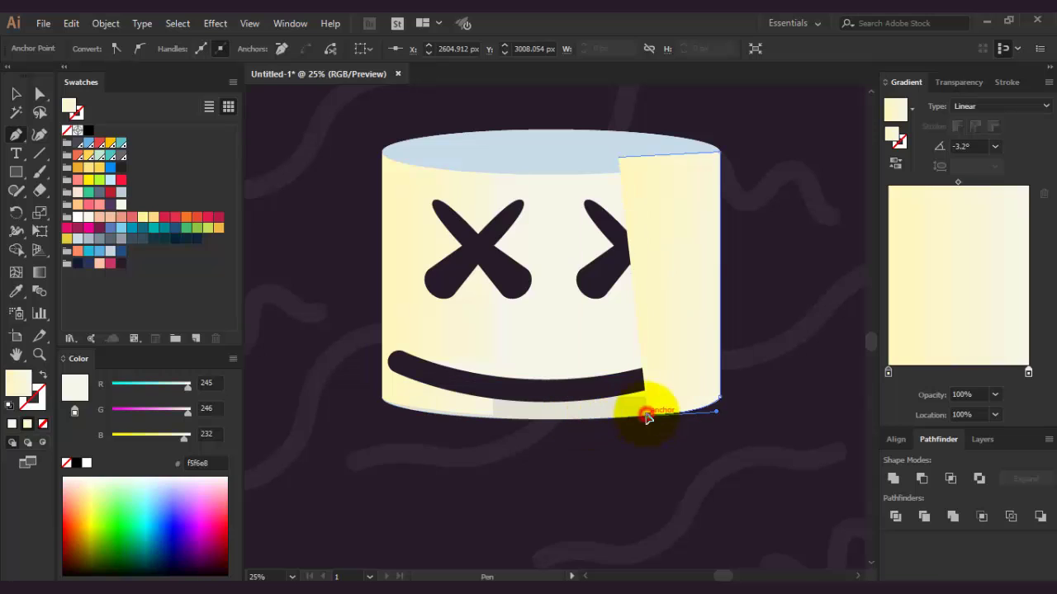
pyautogui.moveTo(665, 278); pyautogui.dragTo(670, 308)
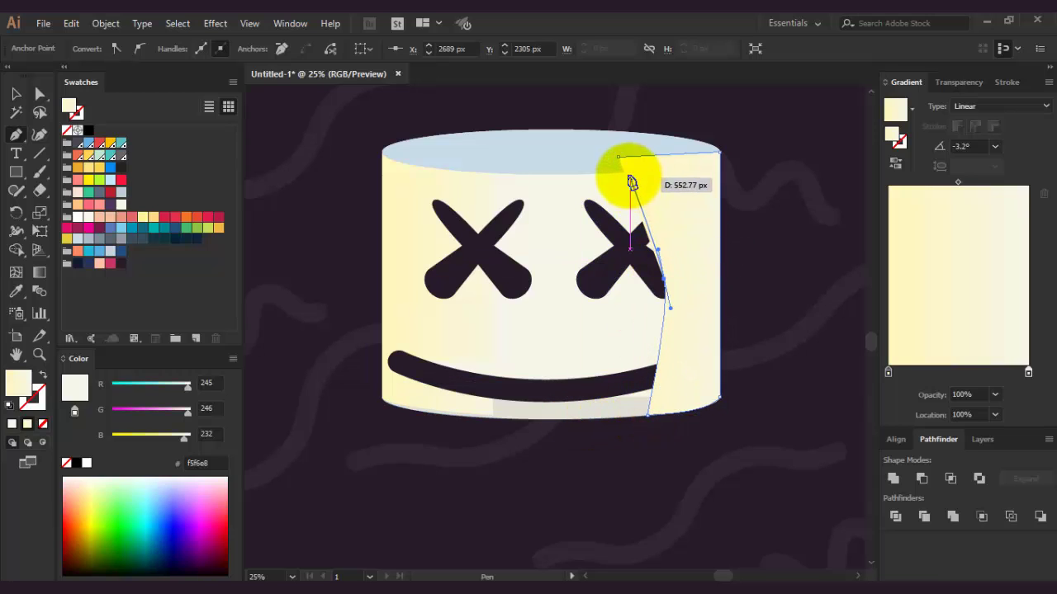
pyautogui.moveTo(619, 156); pyautogui.dragTo(603, 163)
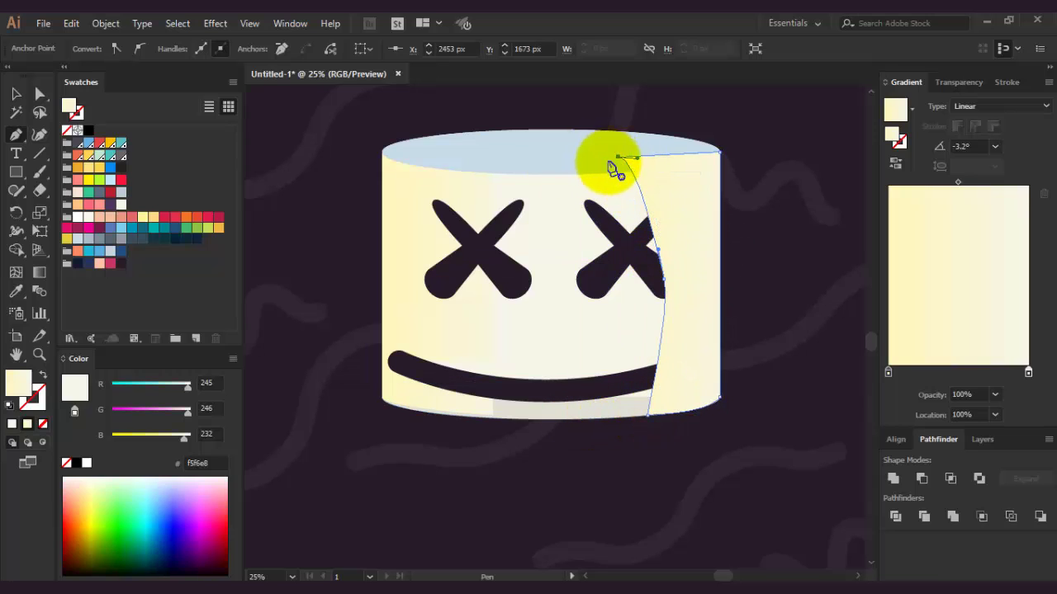
pyautogui.click(15, 93)
pyautogui.click(696, 472)
pyautogui.click(695, 386)
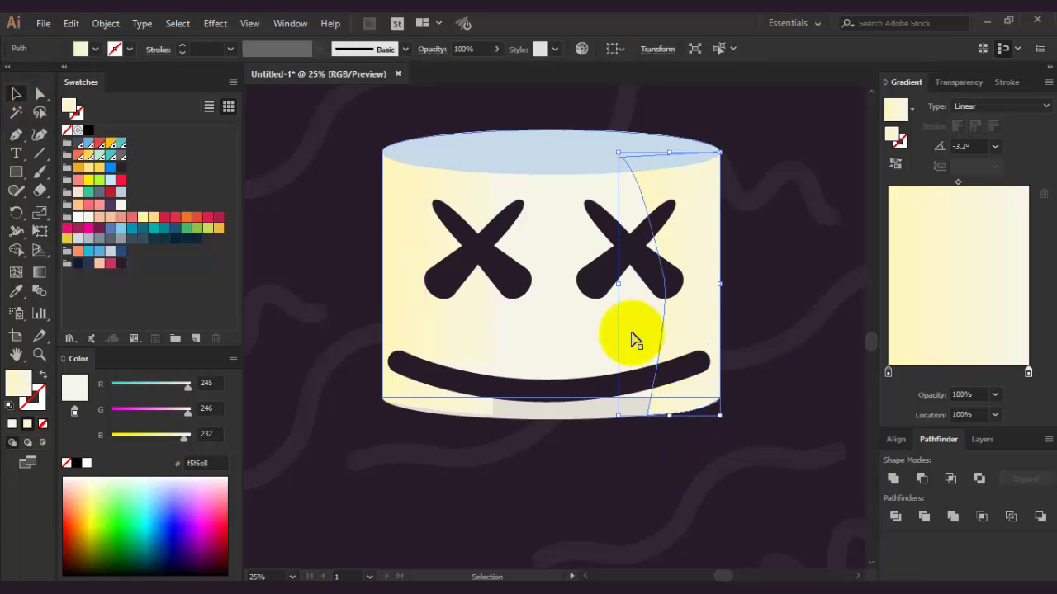
pyautogui.keyDown('shift'); pyautogui.click(446, 318); pyautogui.keyUp('shift')
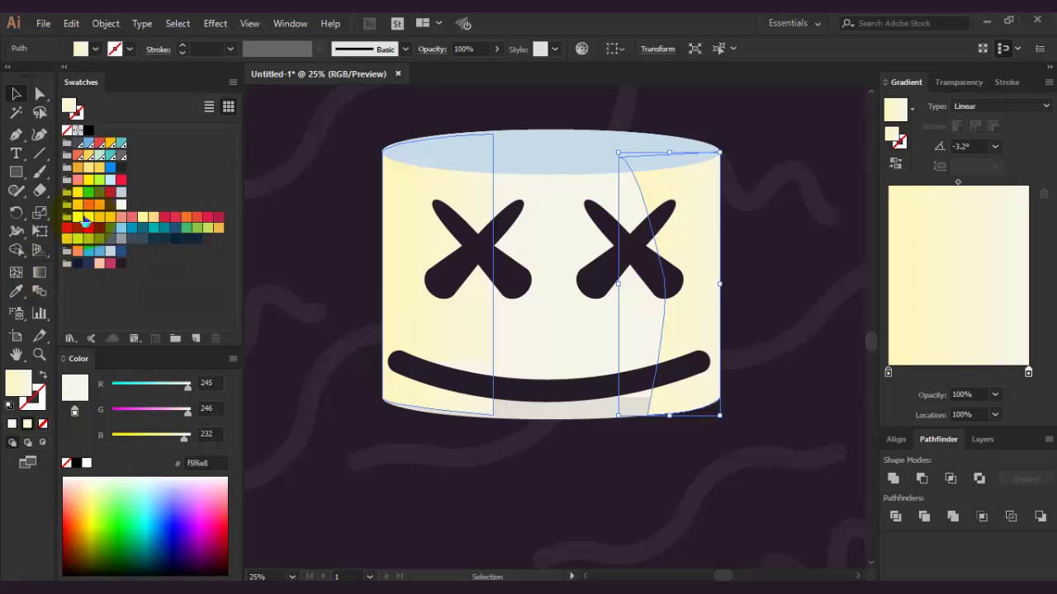
# Step: Fill the right shape with a cream-to-dark-purple linear gradient, dark stop at 20% opacity
pyautogui.keyDown('shift'); pyautogui.click(382, 258); pyautogui.keyUp('shift')
pyautogui.moveTo(858, 338); pyautogui.dragTo(892, 347)
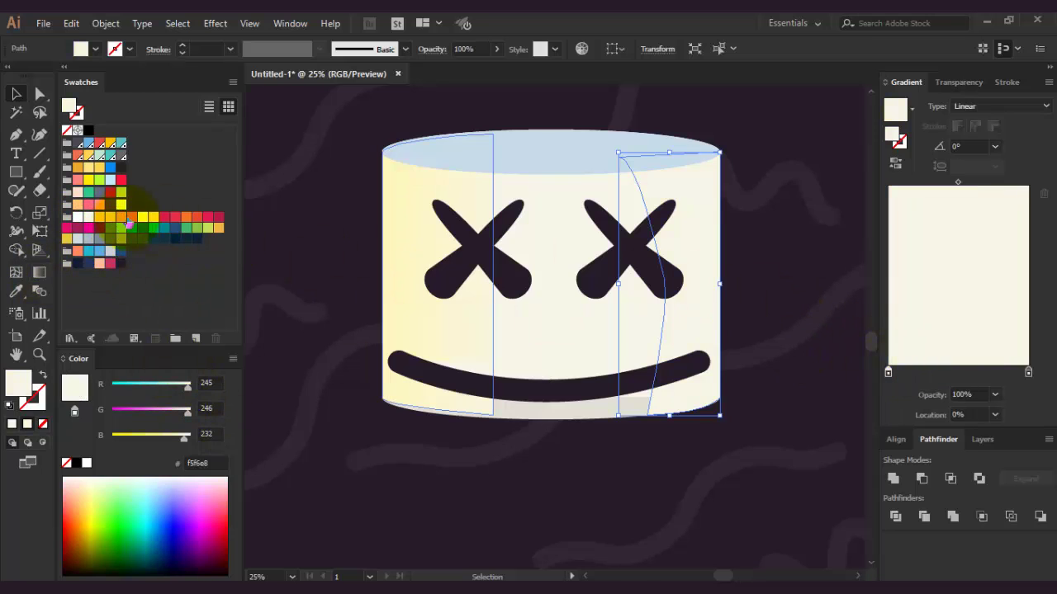
pyautogui.moveTo(629, 330); pyautogui.dragTo(1028, 371)
pyautogui.click(994, 395)
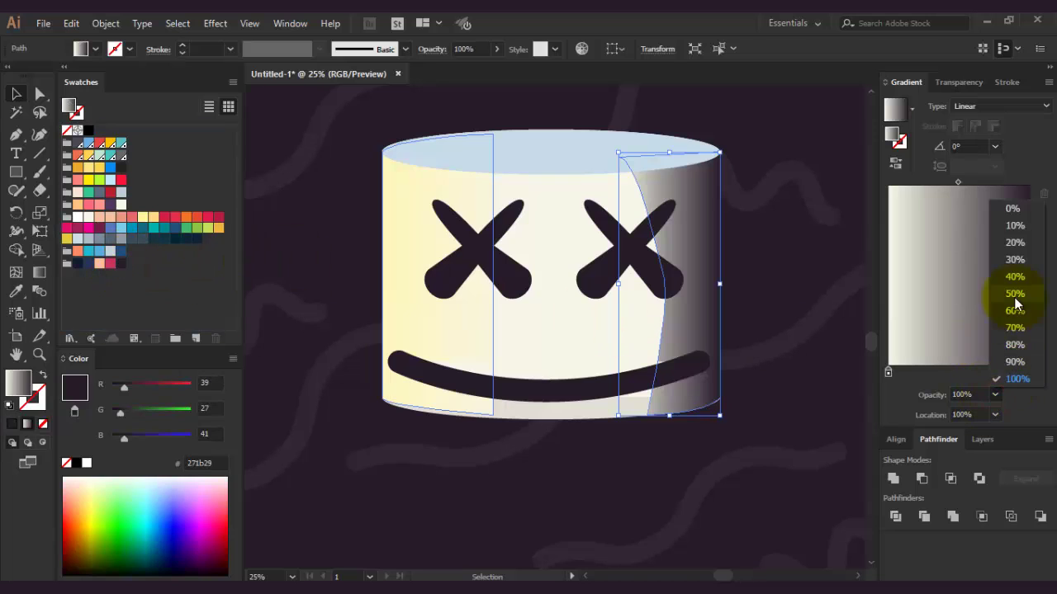
pyautogui.click(1013, 278)
pyautogui.click(995, 396)
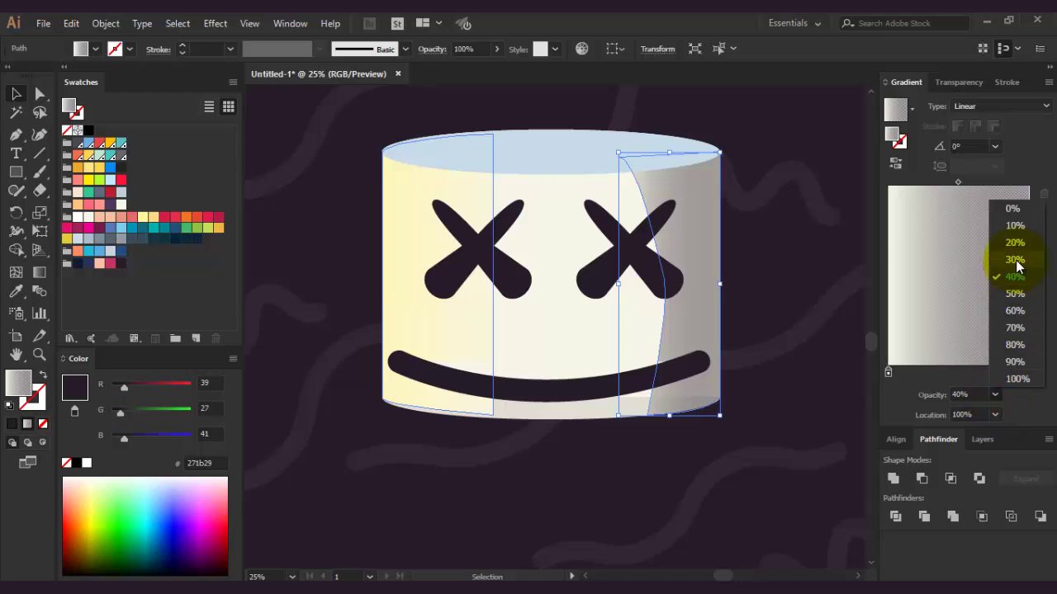
pyautogui.click(1014, 245)
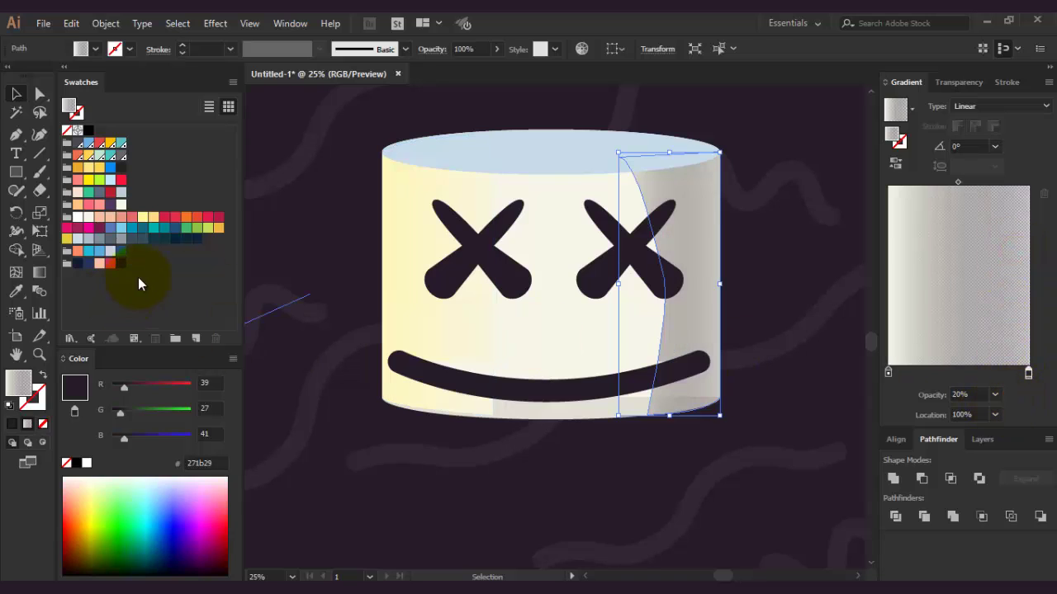
# Step: Shift the cream stop and 45.69% midpoint, then angle the gradient diagonally to 40.9°
pyautogui.moveTo(889, 373); pyautogui.dragTo(942, 372)
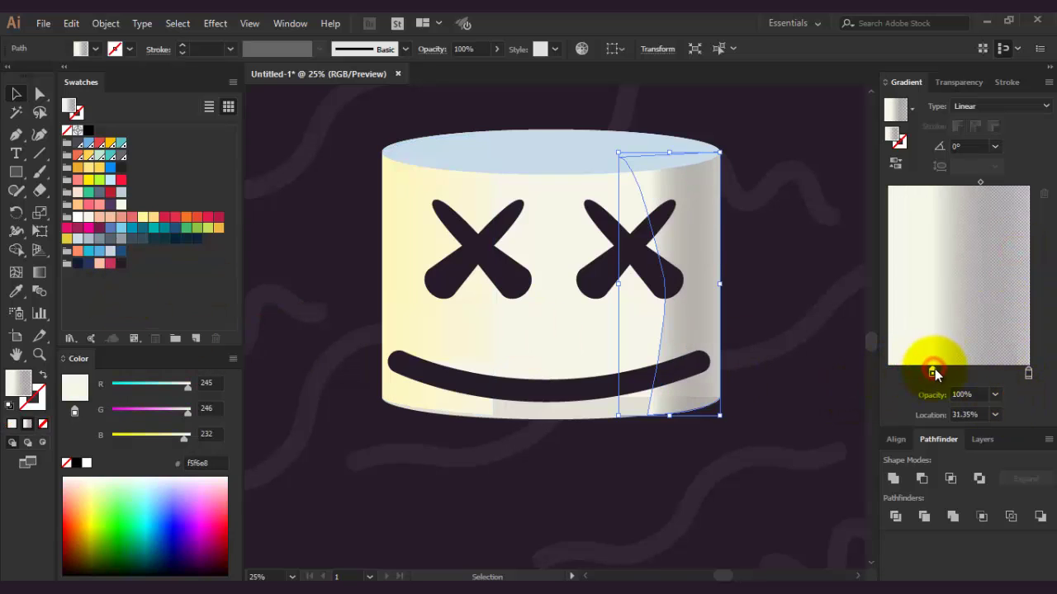
pyautogui.moveTo(984, 180); pyautogui.dragTo(980, 182)
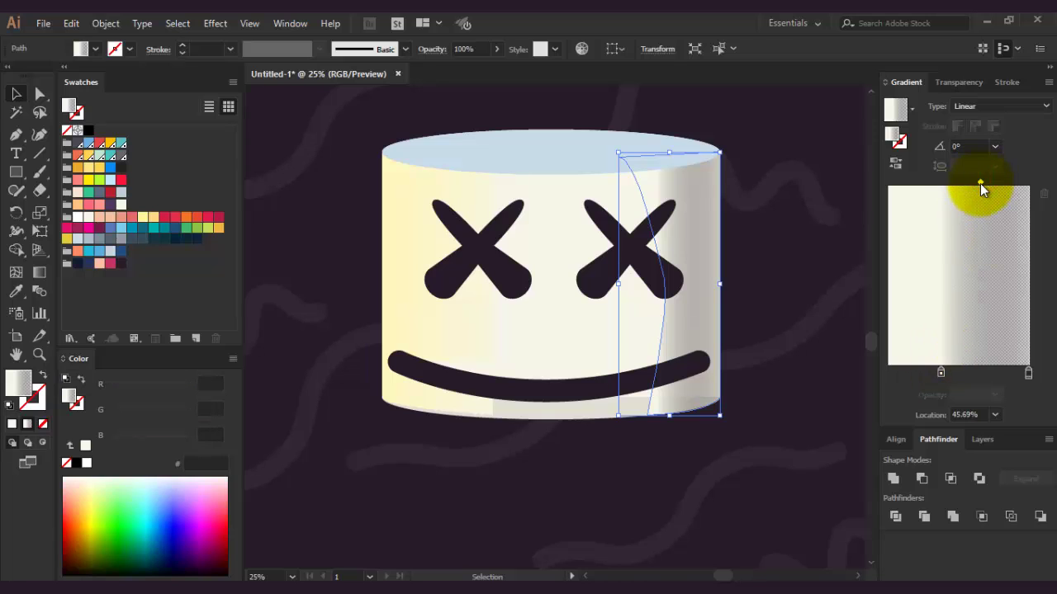
pyautogui.press('g')
pyautogui.moveTo(662, 283); pyautogui.dragTo(768, 283)
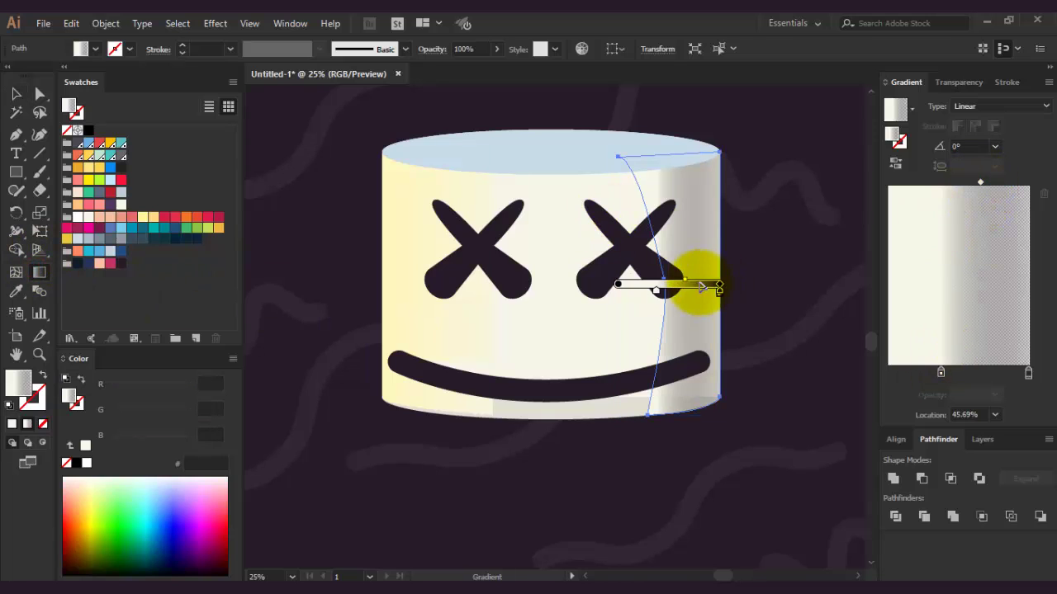
pyautogui.moveTo(742, 205); pyautogui.dragTo(738, 201)
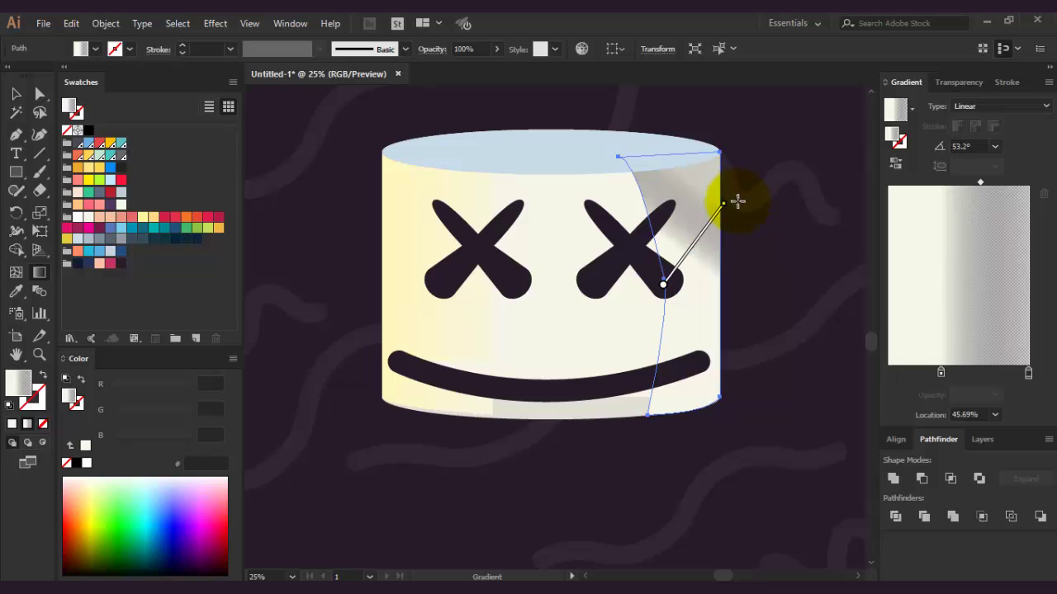
pyautogui.moveTo(663, 285); pyautogui.dragTo(659, 288)
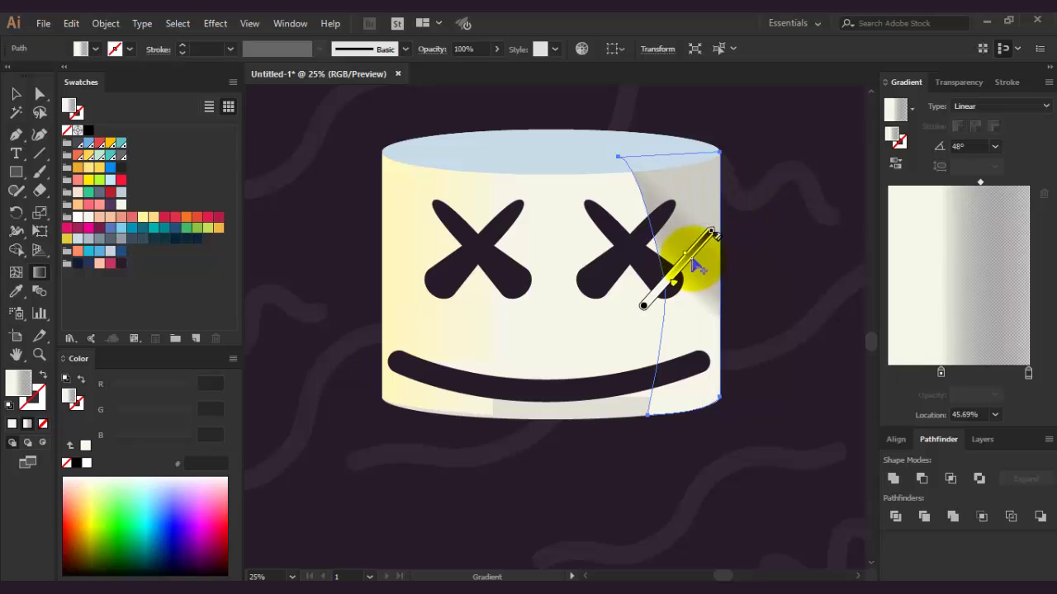
pyautogui.moveTo(730, 216); pyautogui.dragTo(741, 200)
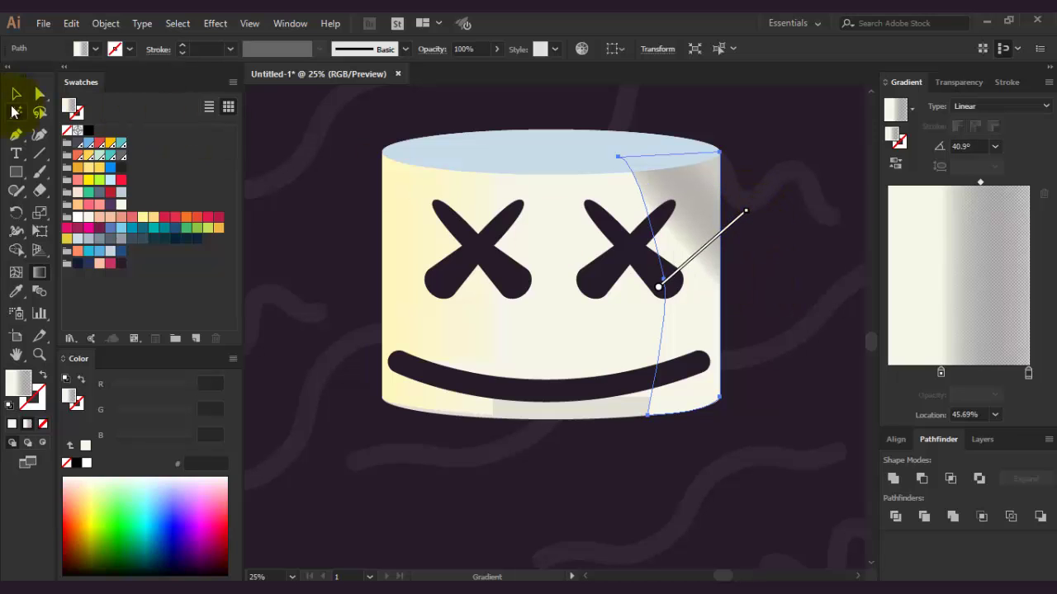
pyautogui.click(16, 94)
# Step: Zoom in and select the face's ellipses, X eyes, mouth and shading shapes together
pyautogui.click(314, 252)
pyautogui.hotkey('ctrl', '-')
pyautogui.hotkey('ctrl', '-')
pyautogui.hotkey('ctrl', '-')
pyautogui.hotkey('ctrl', '+')
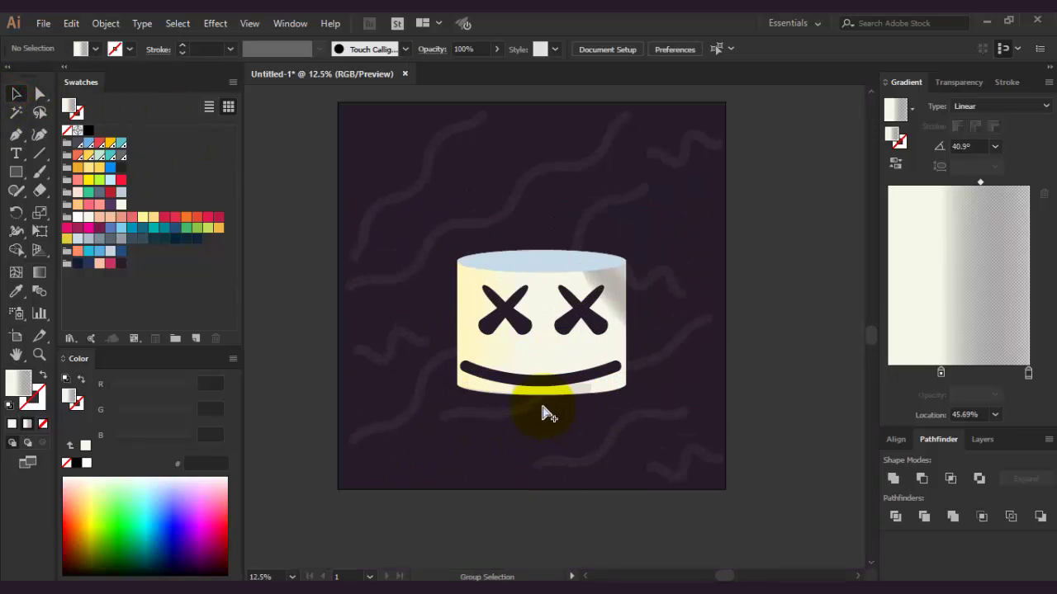
pyautogui.hotkey('ctrl', '+')
pyautogui.hotkey('ctrl', '+')
pyautogui.click(548, 229)
pyautogui.keyDown('shift'); pyautogui.click(522, 303); pyautogui.keyUp('shift')
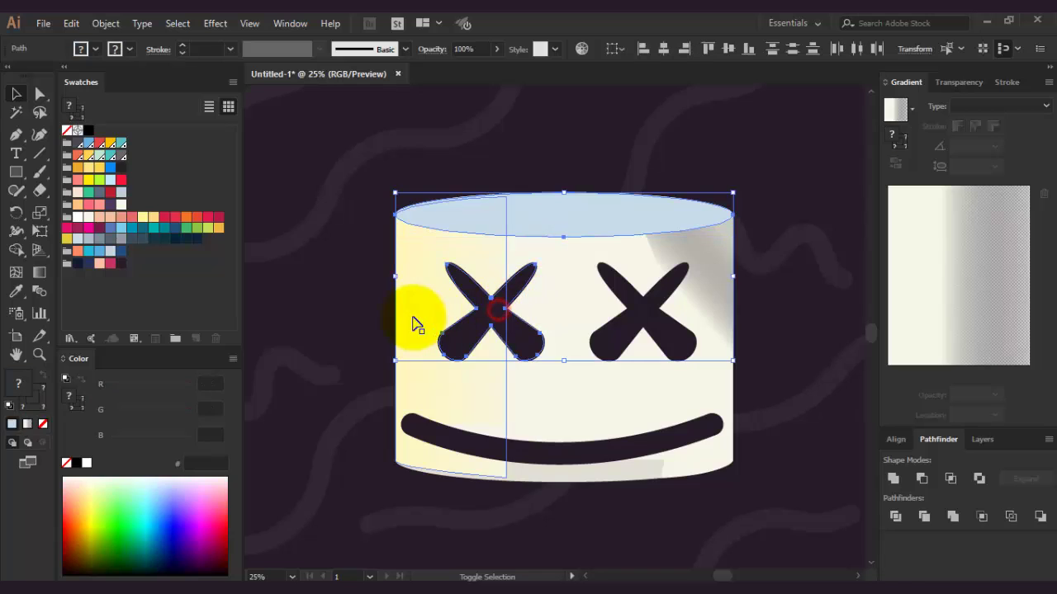
pyautogui.keyDown('shift'); pyautogui.click(436, 428); pyautogui.keyUp('shift')
pyautogui.keyDown('shift'); pyautogui.click(624, 479); pyautogui.keyUp('shift')
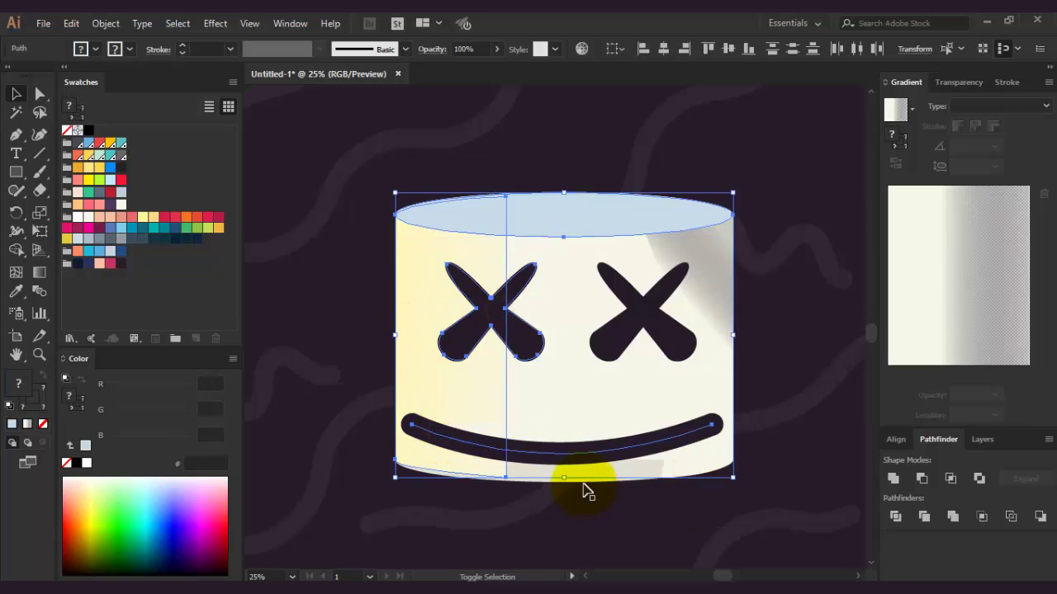
pyautogui.keyDown('shift'); pyautogui.click(588, 481); pyautogui.keyUp('shift')
pyautogui.keyDown('shift'); pyautogui.click(652, 320); pyautogui.keyUp('shift')
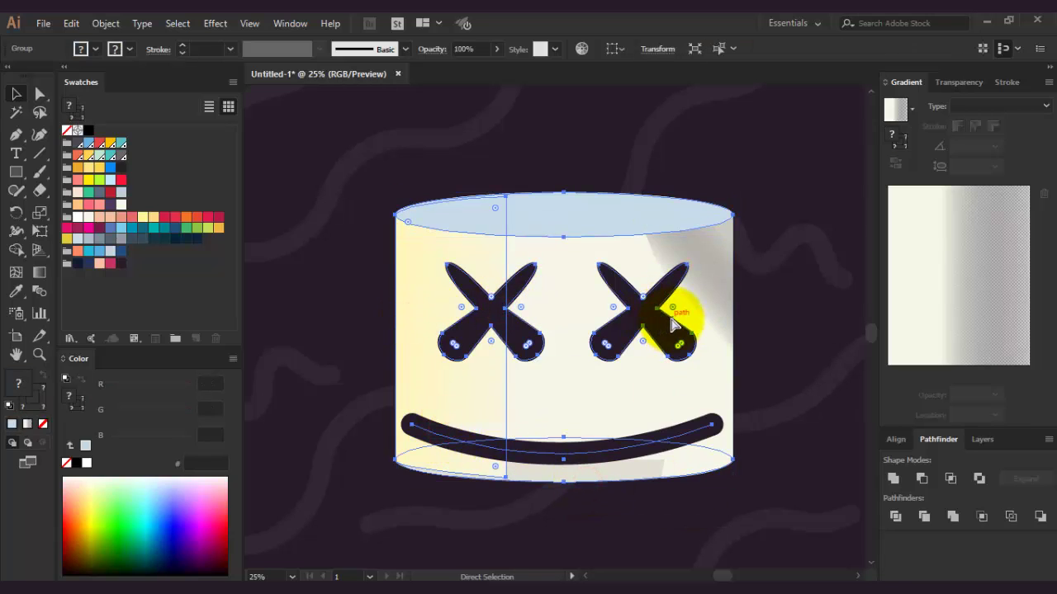
pyautogui.click(778, 349)
# Step: Select the marshmallow group and undo an accidental move
pyautogui.scroll(-2, 685, 366)
pyautogui.click(613, 361)
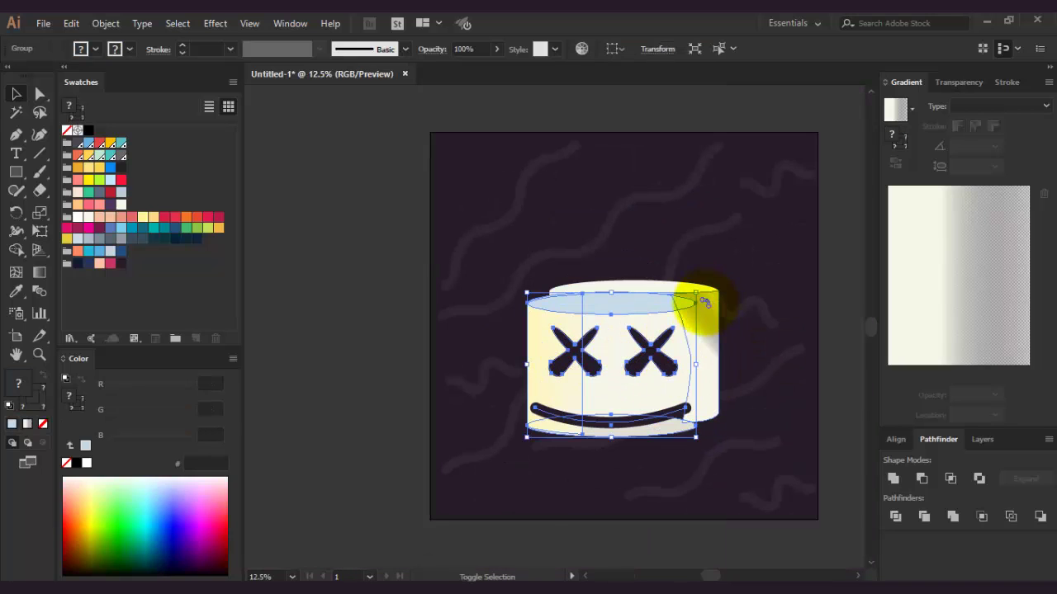
pyautogui.moveTo(665, 378); pyautogui.dragTo(650, 346)
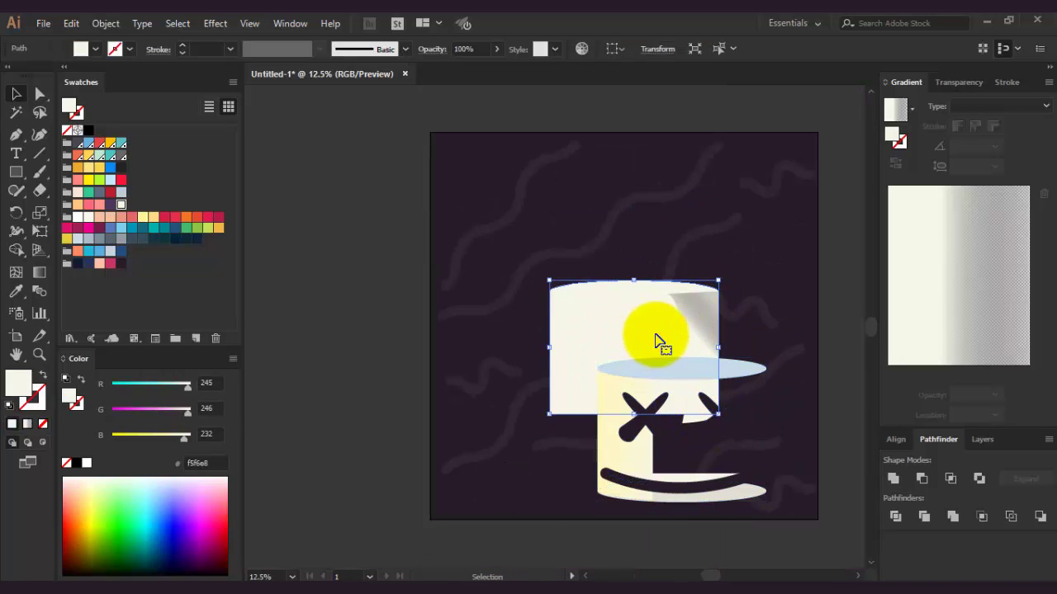
pyautogui.press('a')
pyautogui.hotkey('ctrl', 'z')
pyautogui.press('v')
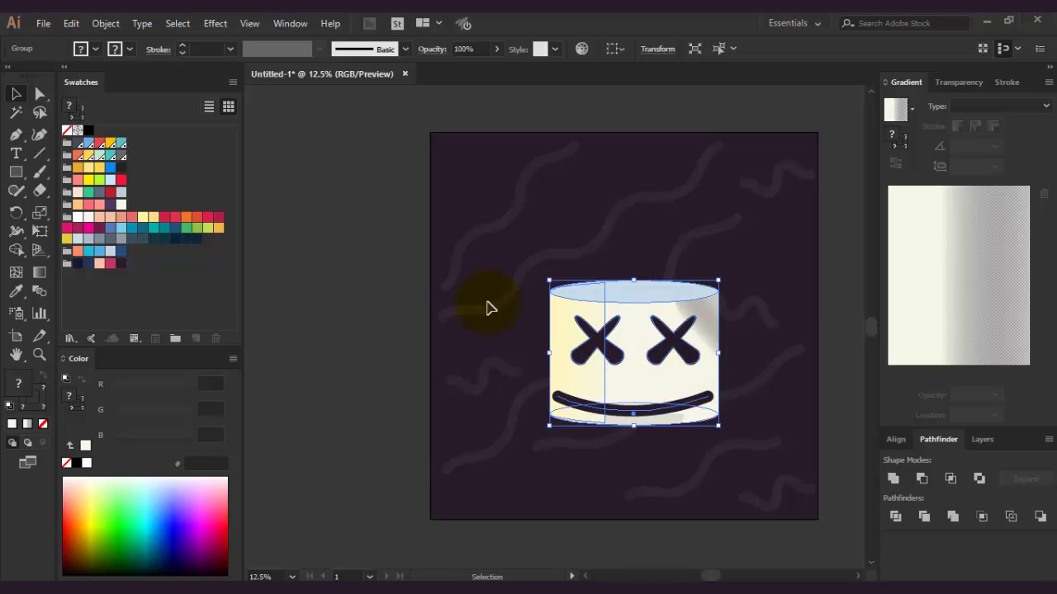
pyautogui.click(366, 239)
# Step: Select all artwork, then deselect the stray background lines to isolate the marshmallow
pyautogui.hotkey('ctrl', 'a')
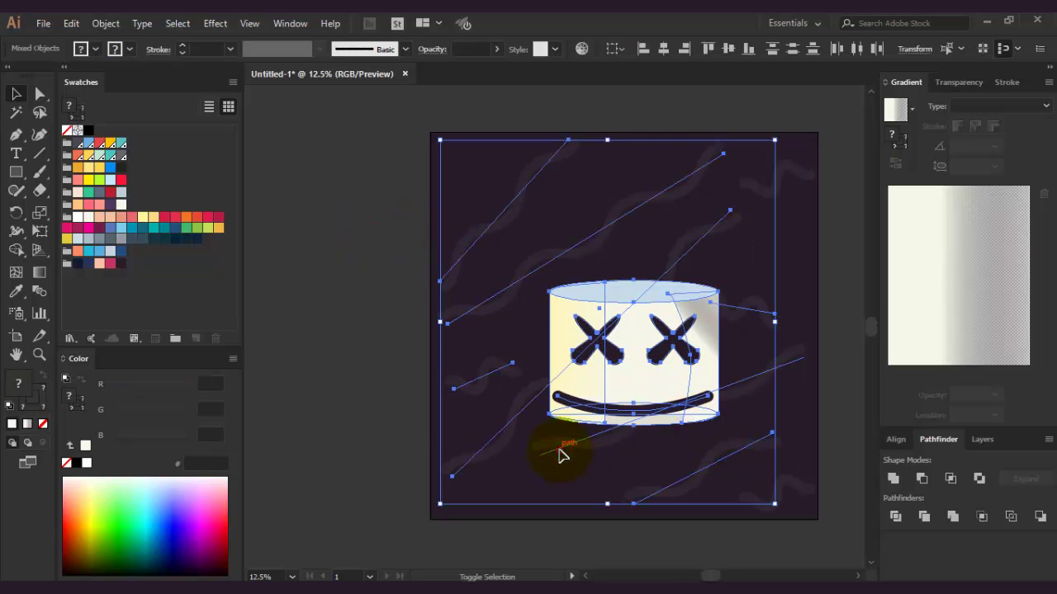
pyautogui.click(560, 451)
pyautogui.keyDown('shift'); pyautogui.click(692, 484); pyautogui.keyUp('shift')
pyautogui.keyDown('shift'); pyautogui.click(738, 306); pyautogui.keyUp('shift')
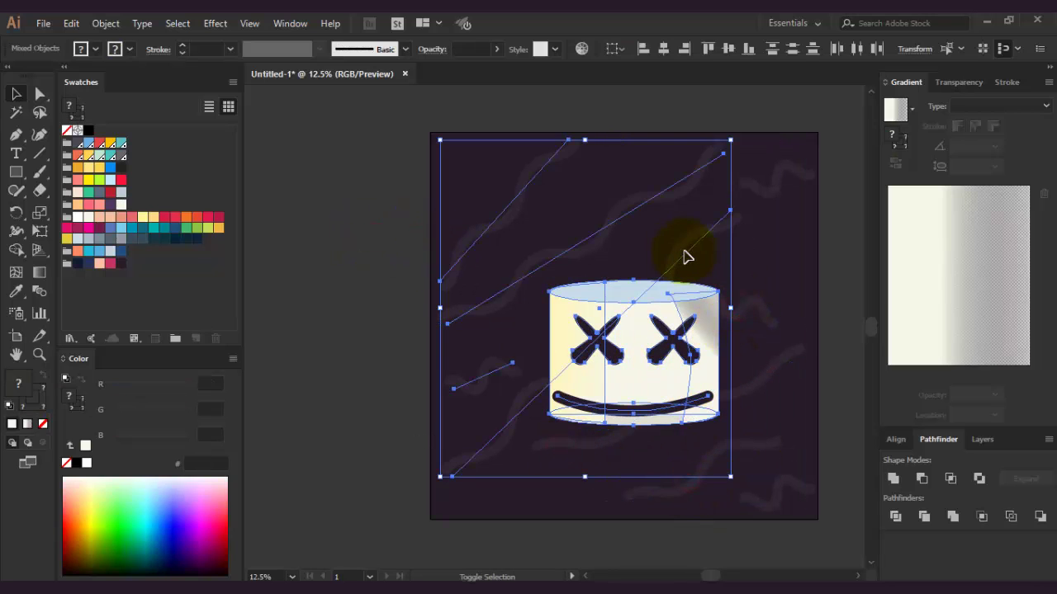
pyautogui.keyDown('shift'); pyautogui.click(686, 249); pyautogui.keyUp('shift')
pyautogui.keyDown('shift'); pyautogui.click(528, 182); pyautogui.keyUp('shift')
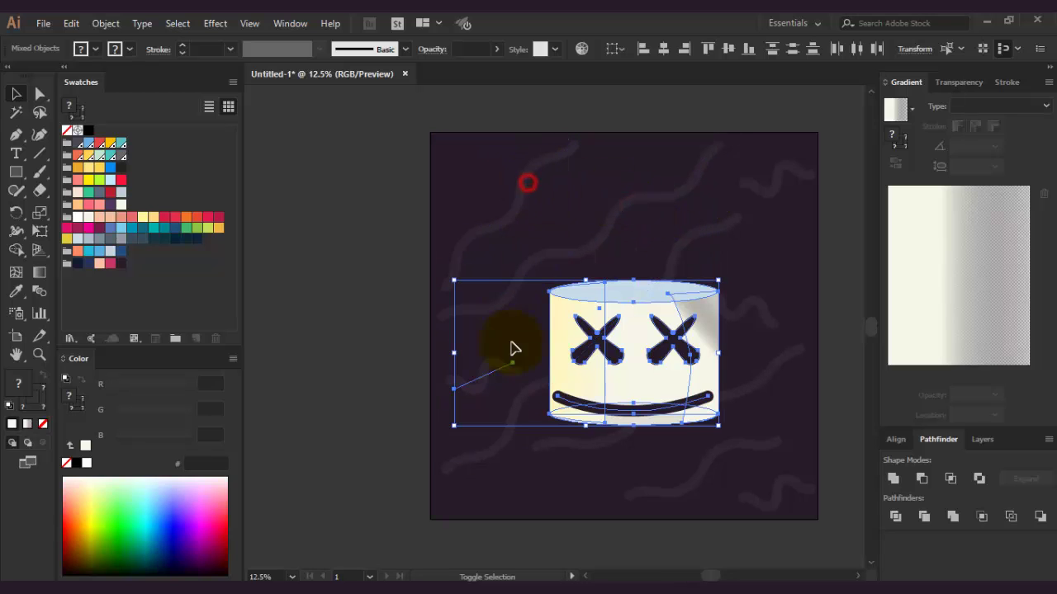
pyautogui.keyDown('ctrl'); pyautogui.click(576, 400); pyautogui.keyUp('ctrl')
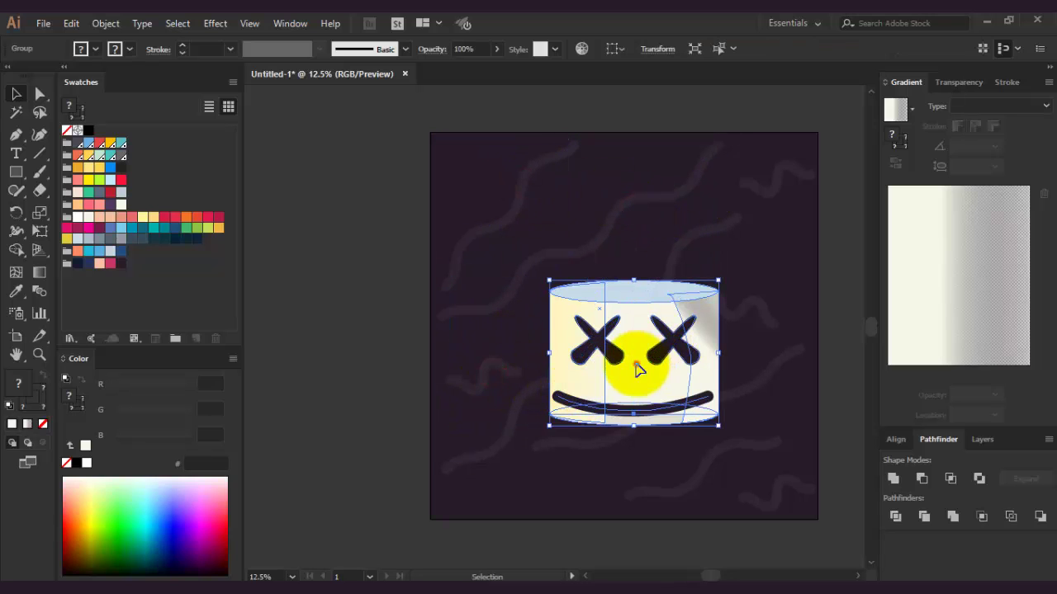
# Step: Shrink the marshmallow and move it to the artboard centre
pyautogui.moveTo(625, 366); pyautogui.dragTo(625, 307)
pyautogui.moveTo(716, 224); pyautogui.dragTo(651, 269)
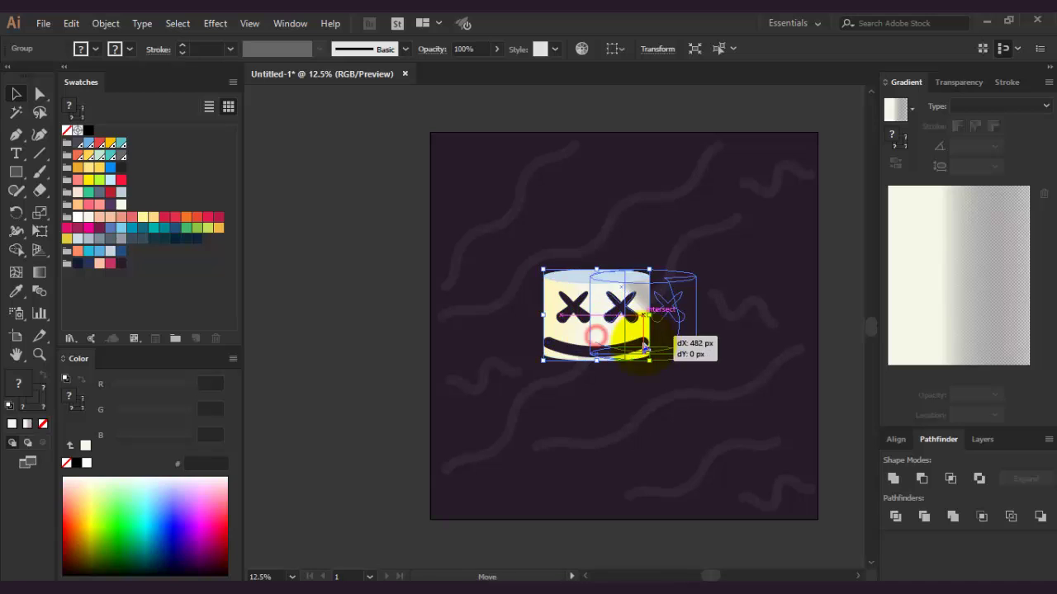
pyautogui.moveTo(650, 308); pyautogui.dragTo(649, 354)
pyautogui.click(304, 287)
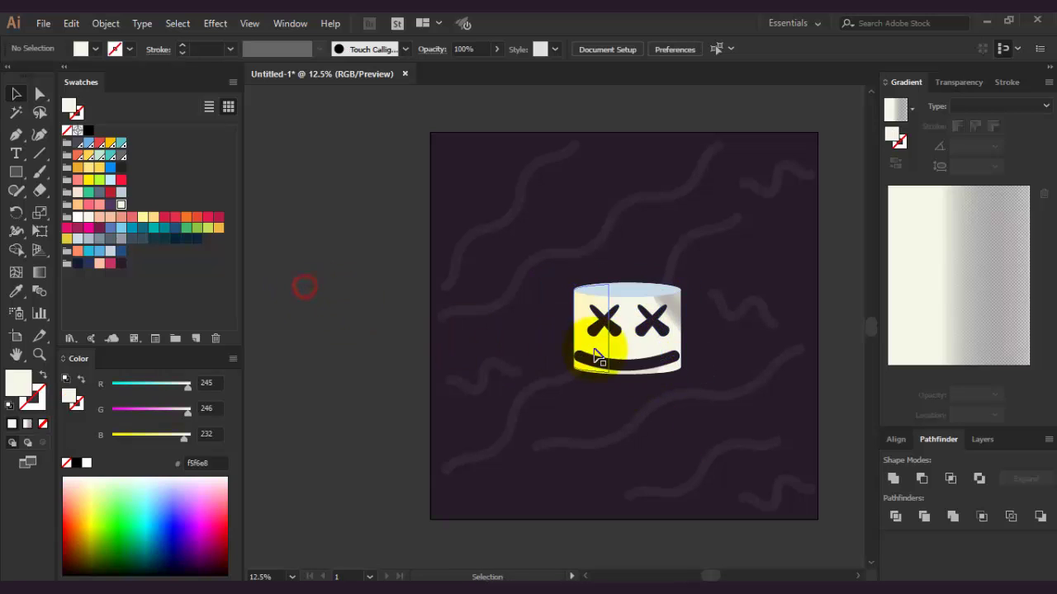
# Step: Select the smile path on its own and lower its stroke weight to 74 pt
pyautogui.click(635, 367)
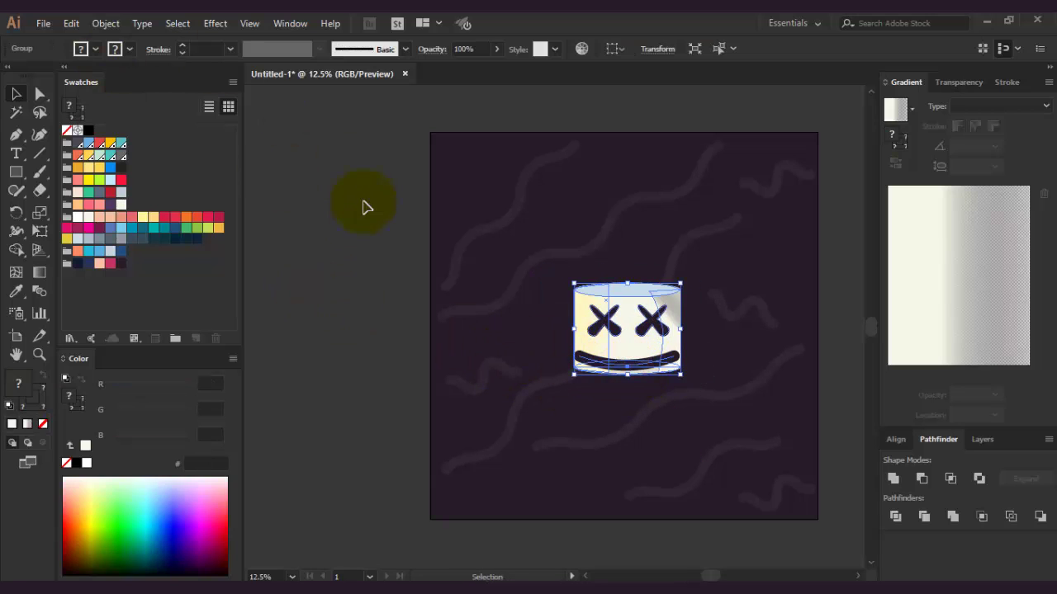
pyautogui.press('a')
pyautogui.press('v')
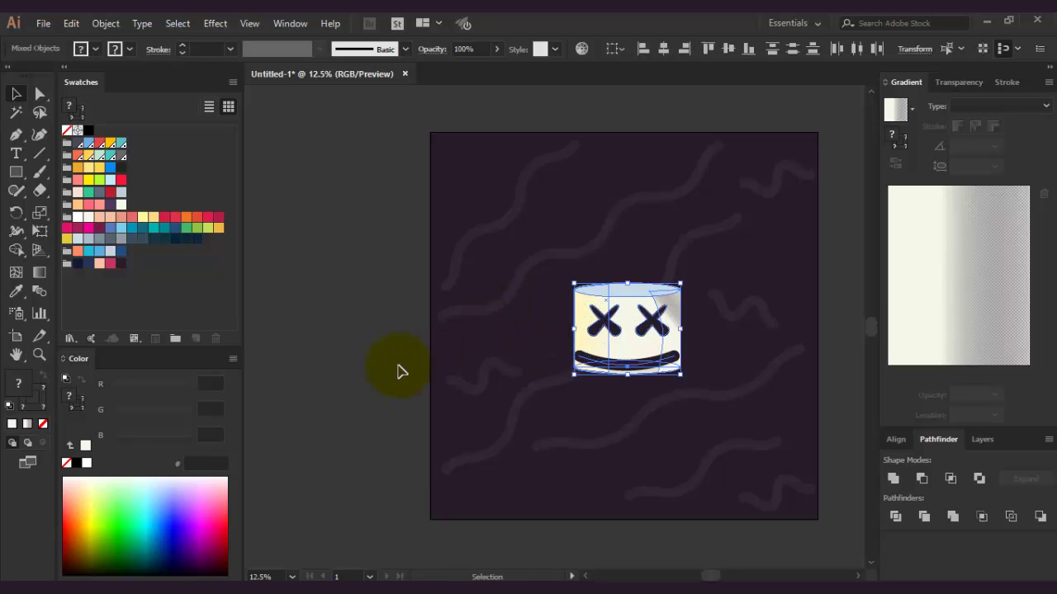
pyautogui.click(401, 370)
pyautogui.click(644, 361)
pyautogui.press('a')
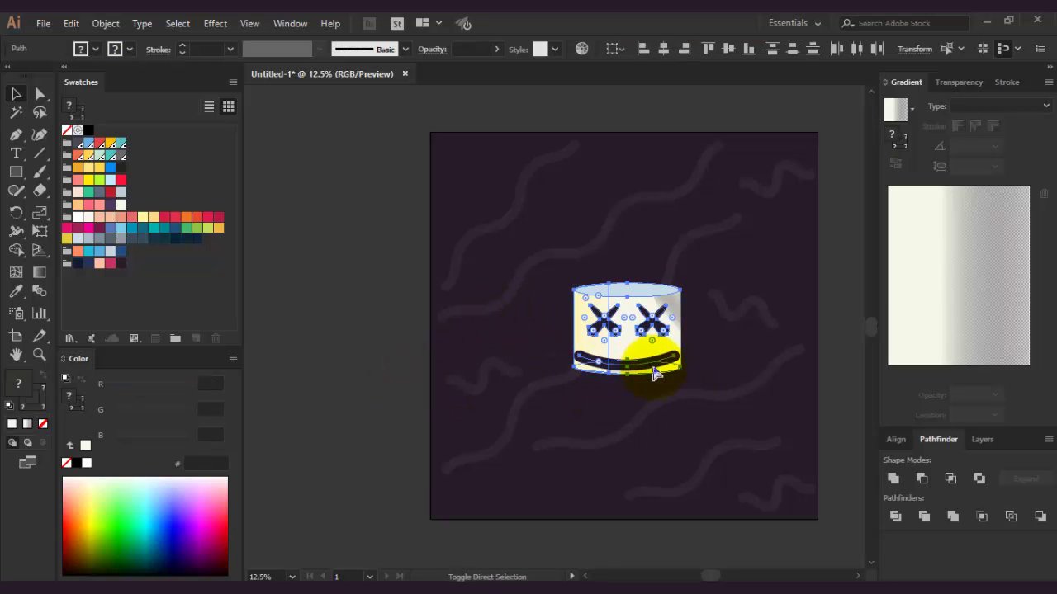
pyautogui.press('v')
pyautogui.click(419, 360)
pyautogui.click(631, 368)
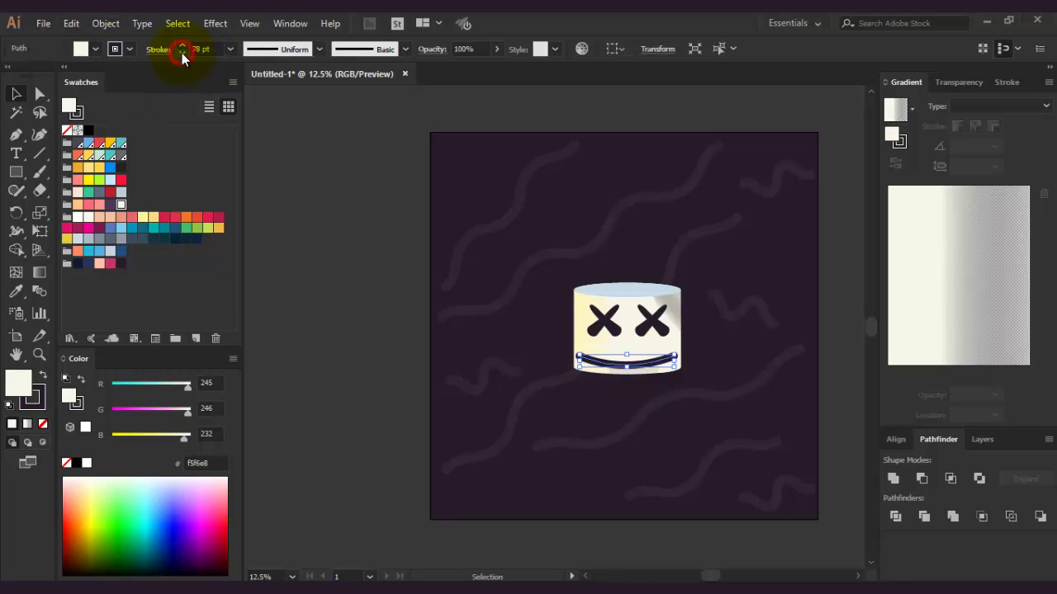
pyautogui.click(181, 53)
pyautogui.click(346, 229)
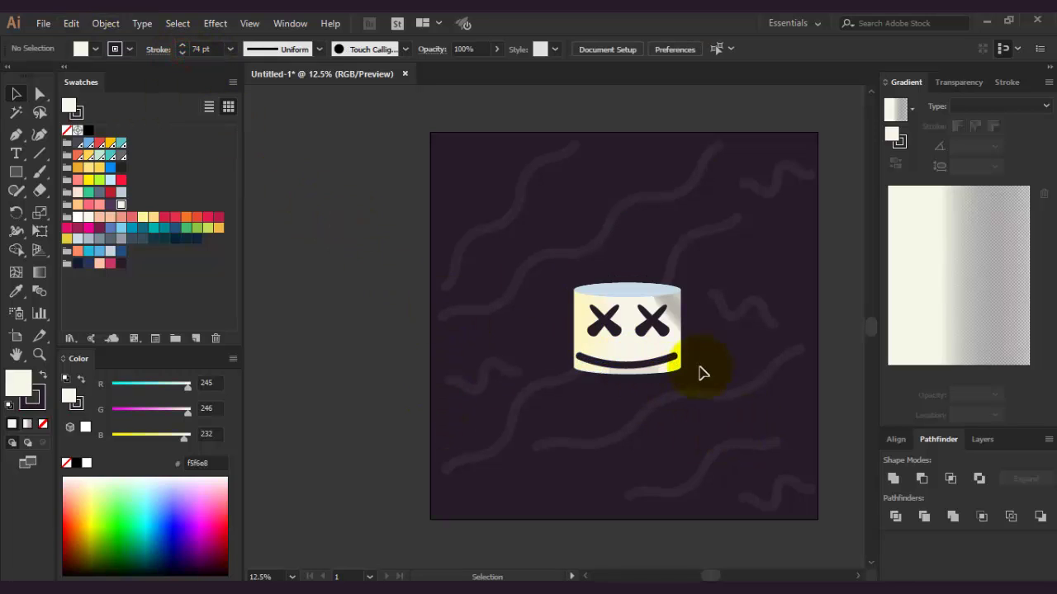
# Step: Raise the head's top ellipse about 12 px after undoing a mistaken reshape
pyautogui.click(628, 295)
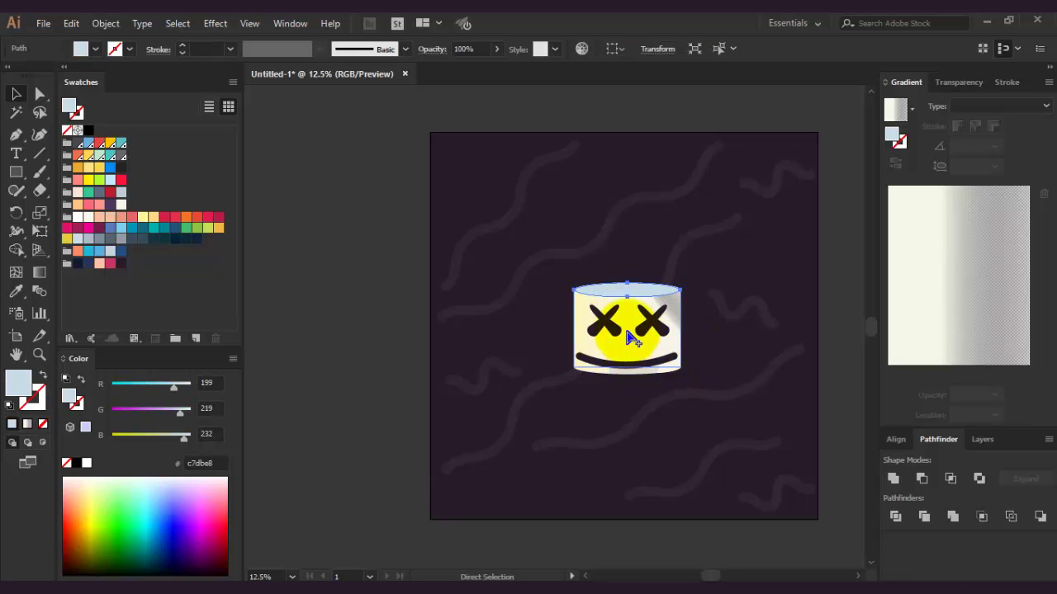
pyautogui.hotkey('ctrl', '+')
pyautogui.hotkey('ctrl', '+')
pyautogui.hotkey('ctrl', '+')
pyautogui.moveTo(631, 215)
pyautogui.mouseDown()
pyautogui.moveTo(642, 201)
pyautogui.moveTo(630, 198)
pyautogui.mouseUp()
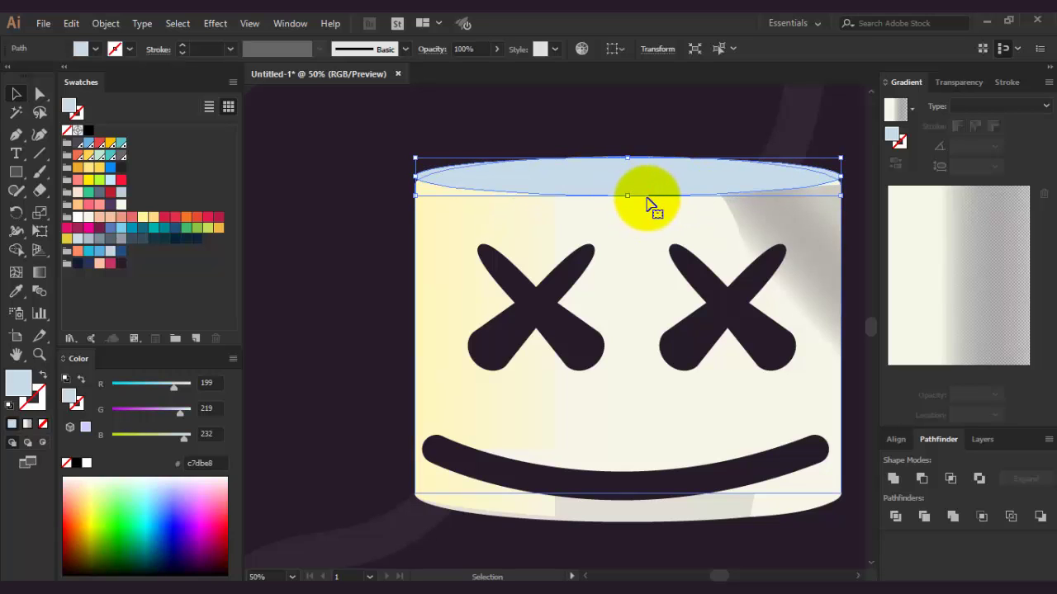
pyautogui.hotkey('ctrl', 'z')
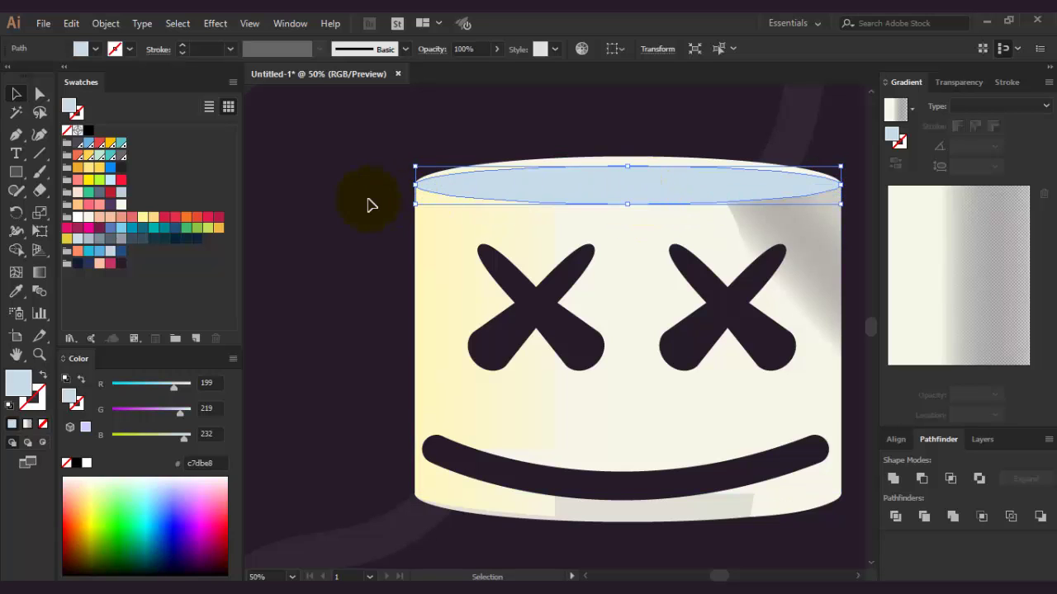
pyautogui.keyDown('ctrl'); pyautogui.click(628, 168); pyautogui.keyUp('ctrl')
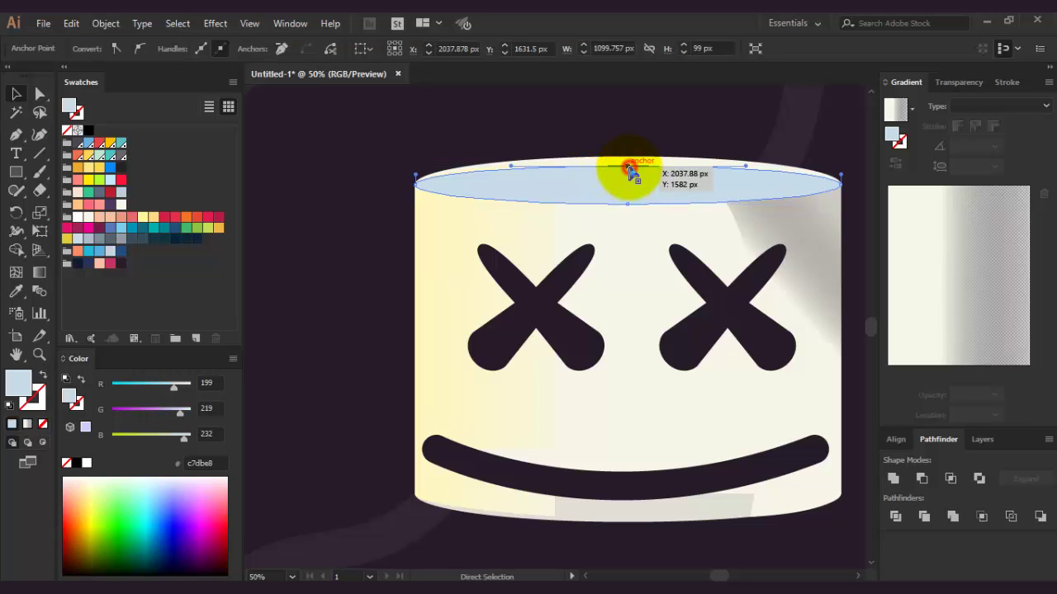
pyautogui.moveTo(628, 167)
pyautogui.mouseDown()
pyautogui.moveTo(628, 158)
pyautogui.moveTo(621, 193)
pyautogui.moveTo(627, 158)
pyautogui.mouseUp()
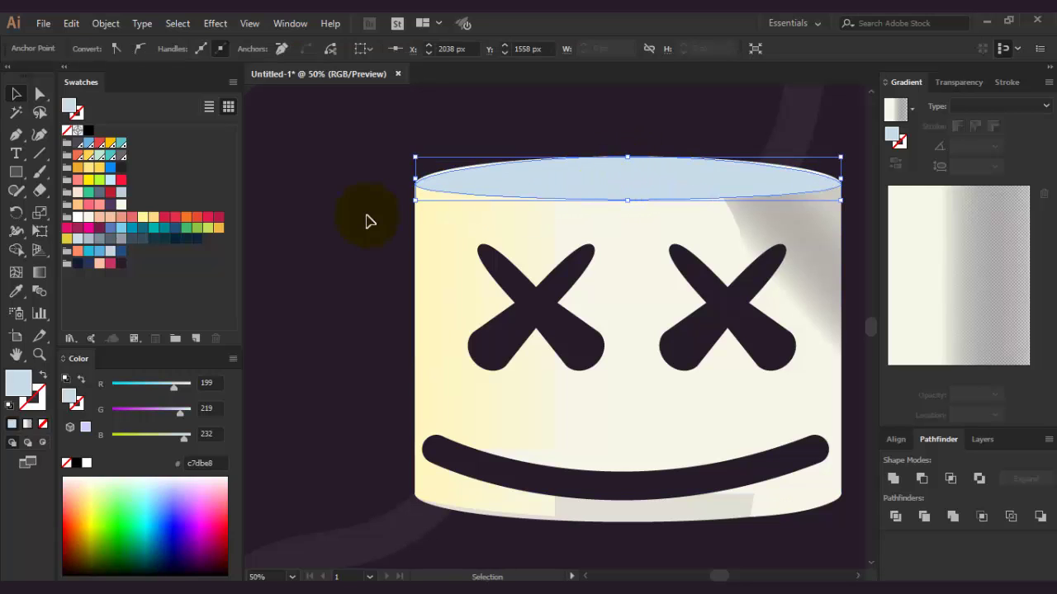
# Step: Fill the top ellipse dark purple #271b29 at 57% opacity
pyautogui.click(118, 266)
pyautogui.click(354, 260)
pyautogui.click(625, 182)
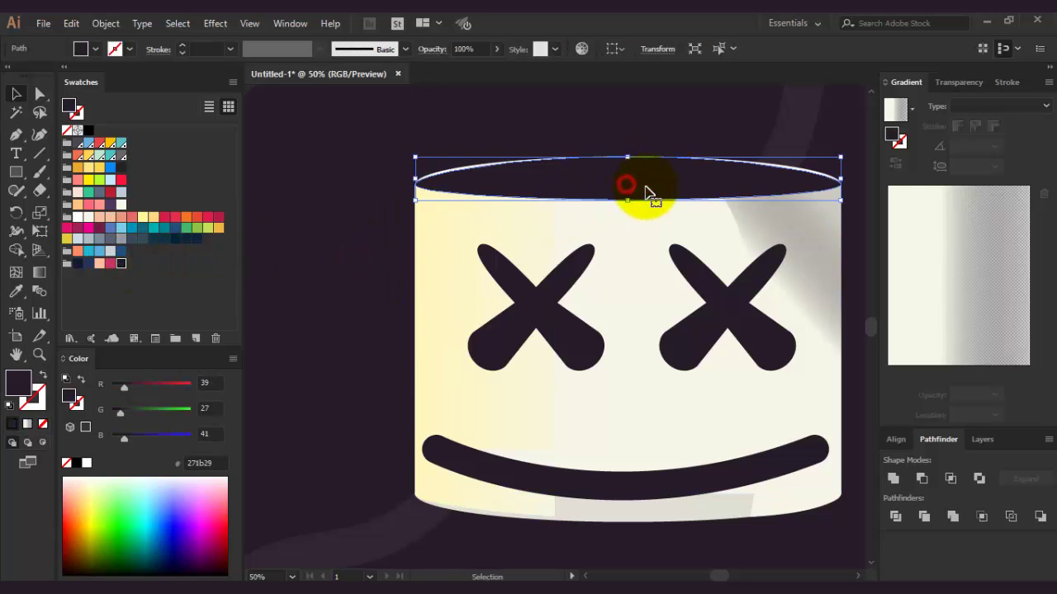
pyautogui.click(958, 82)
pyautogui.click(1035, 106)
pyautogui.moveTo(1032, 125); pyautogui.dragTo(1010, 126)
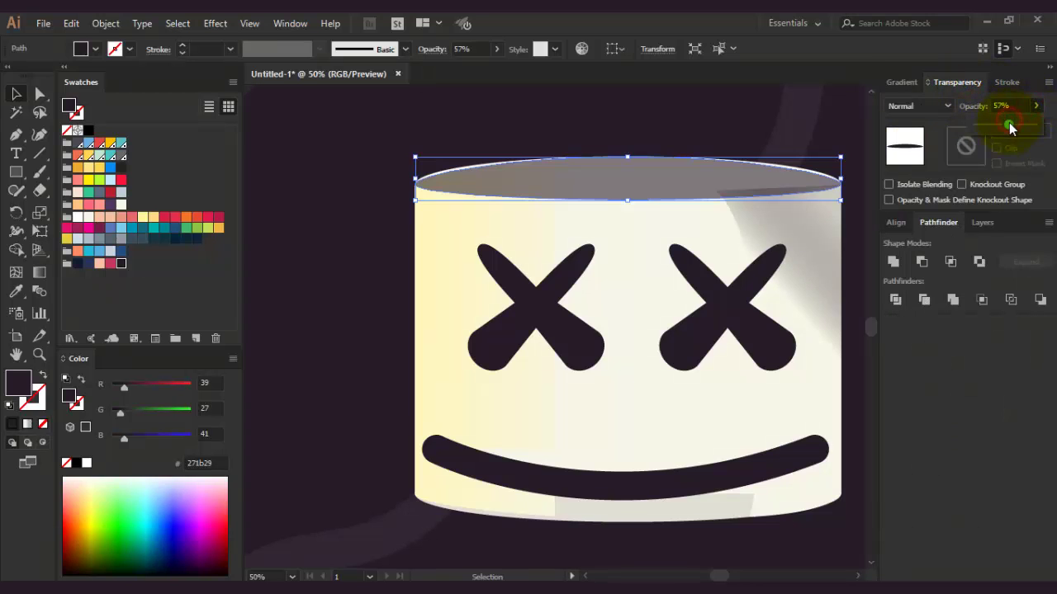
pyautogui.click(327, 218)
pyautogui.hotkey('ctrl', '-')
pyautogui.hotkey('ctrl', '-')
pyautogui.hotkey('ctrl', '-')
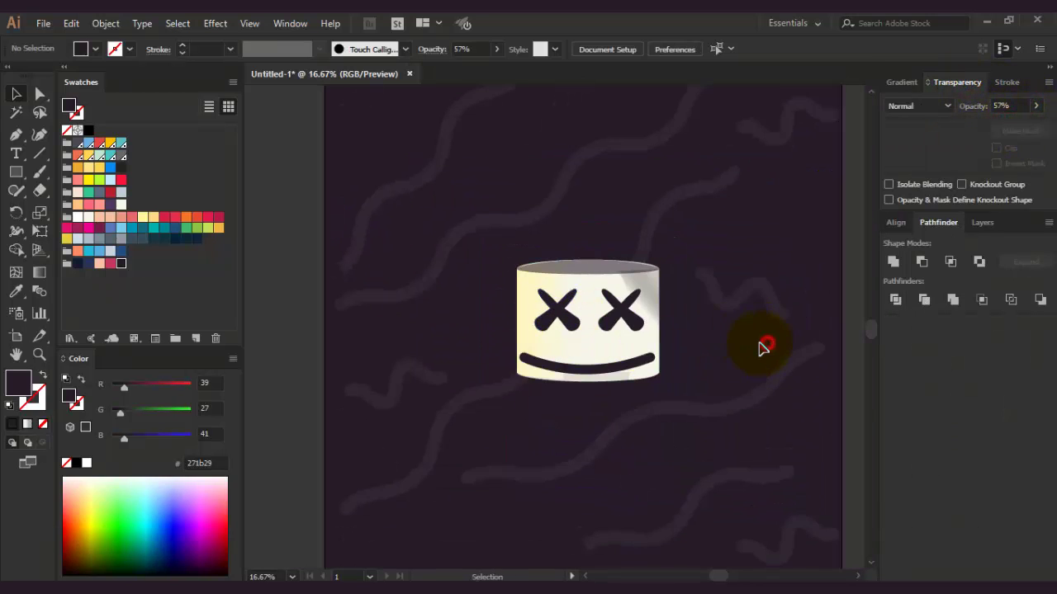
# Step: Draw a rounded square beside the artboard, keeping its corners only partly rounded
pyautogui.scroll(-2, 717, 361)
pyautogui.scroll(2, 716, 361)
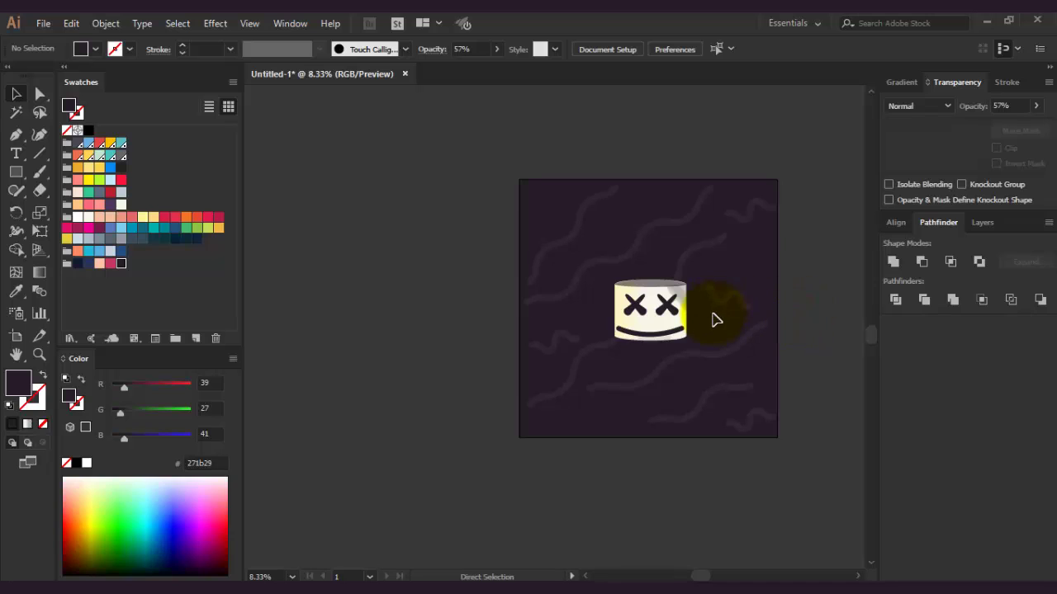
pyautogui.scroll(1, 715, 320)
pyautogui.hscroll(1, 705, 323)
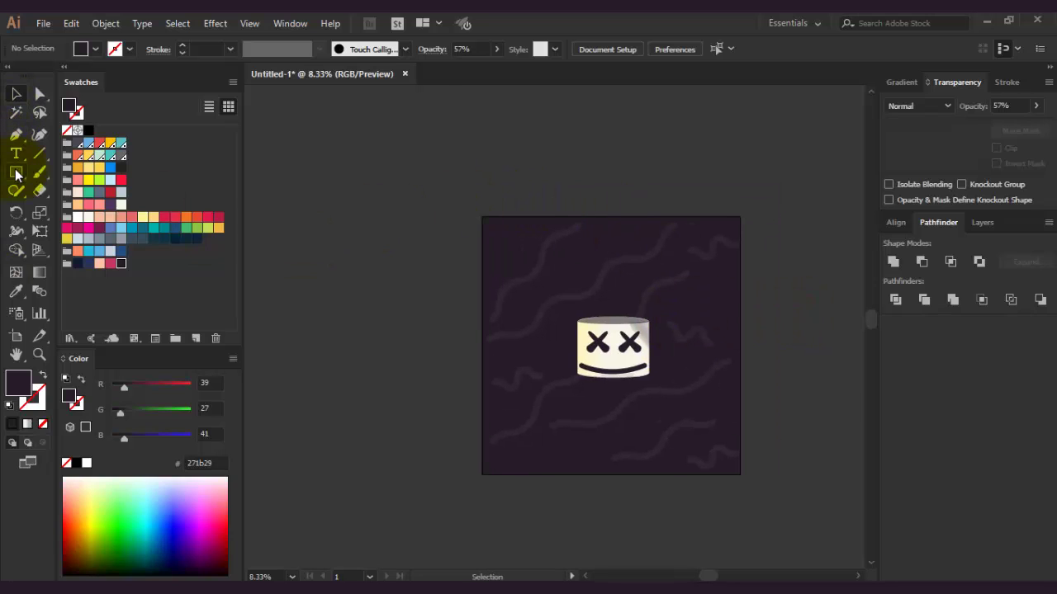
pyautogui.moveTo(16, 175); pyautogui.dragTo(91, 189)
pyautogui.moveTo(357, 145)
pyautogui.mouseDown()
pyautogui.moveTo(387, 157)
pyautogui.moveTo(414, 202)
pyautogui.mouseUp()
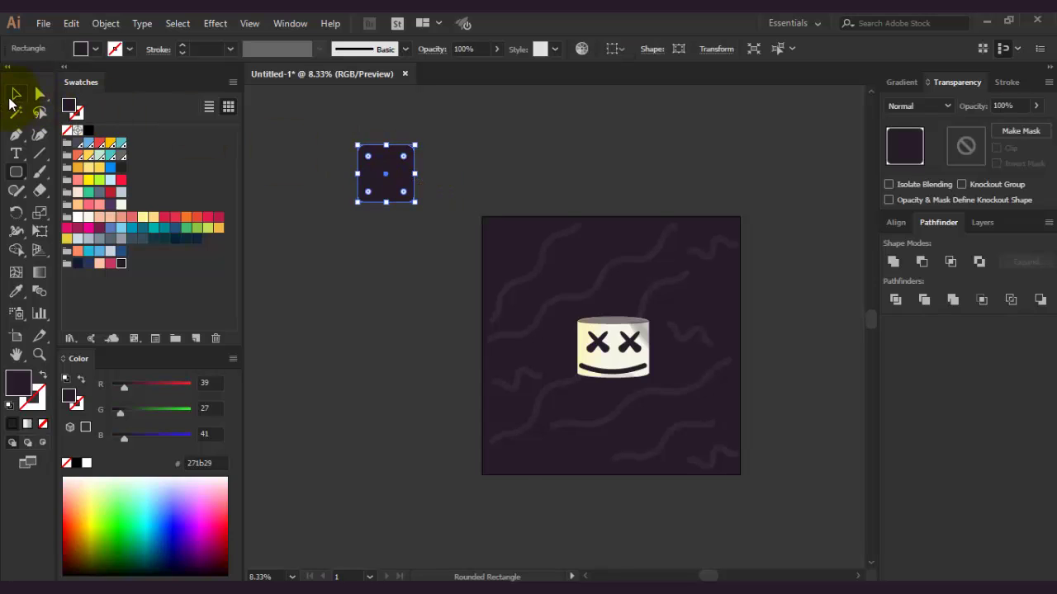
pyautogui.click(14, 95)
pyautogui.click(370, 157)
pyautogui.moveTo(418, 148); pyautogui.dragTo(384, 183)
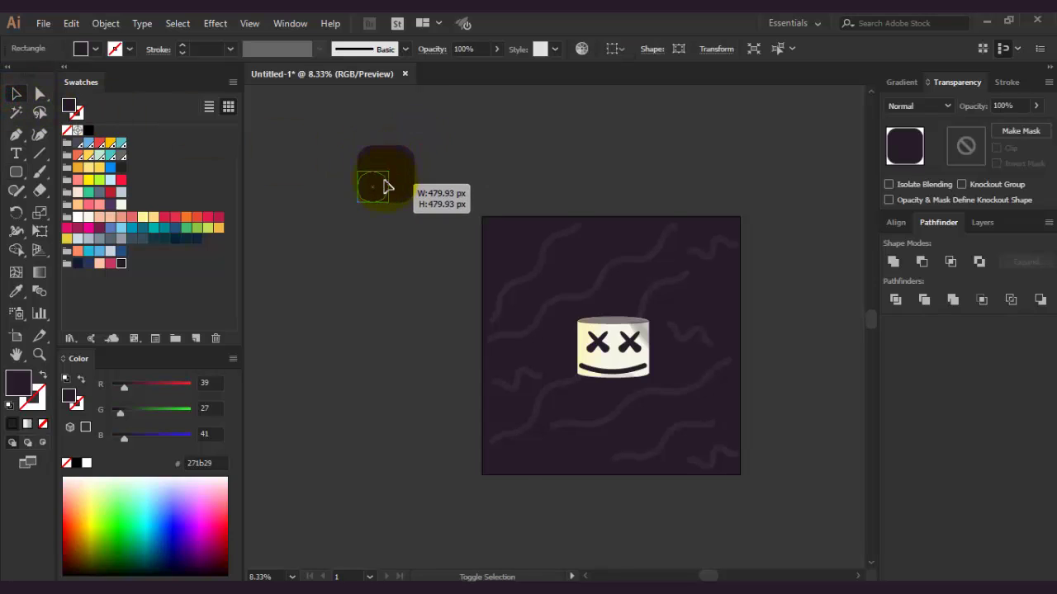
pyautogui.scroll(3, 384, 177)
pyautogui.hotkey('ctrl', 'z')
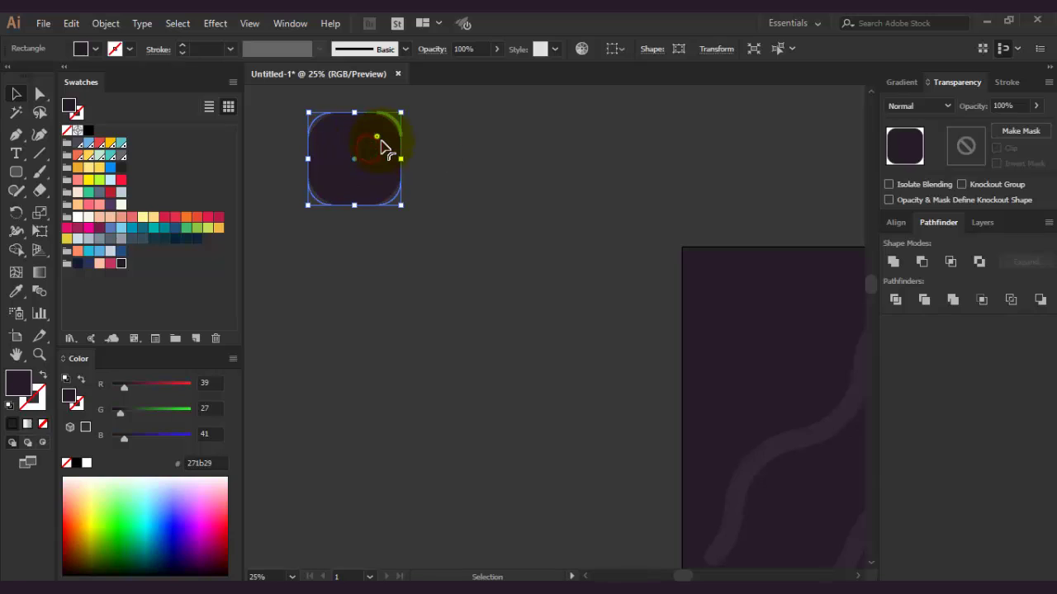
# Step: Shrink the rounded square to 382 px, move it right, and fill it cream #fff6e8
pyautogui.click(460, 167)
pyautogui.scroll(-3, 511, 202)
pyautogui.scroll(3, 495, 198)
pyautogui.click(405, 146)
pyautogui.moveTo(430, 115); pyautogui.dragTo(406, 140)
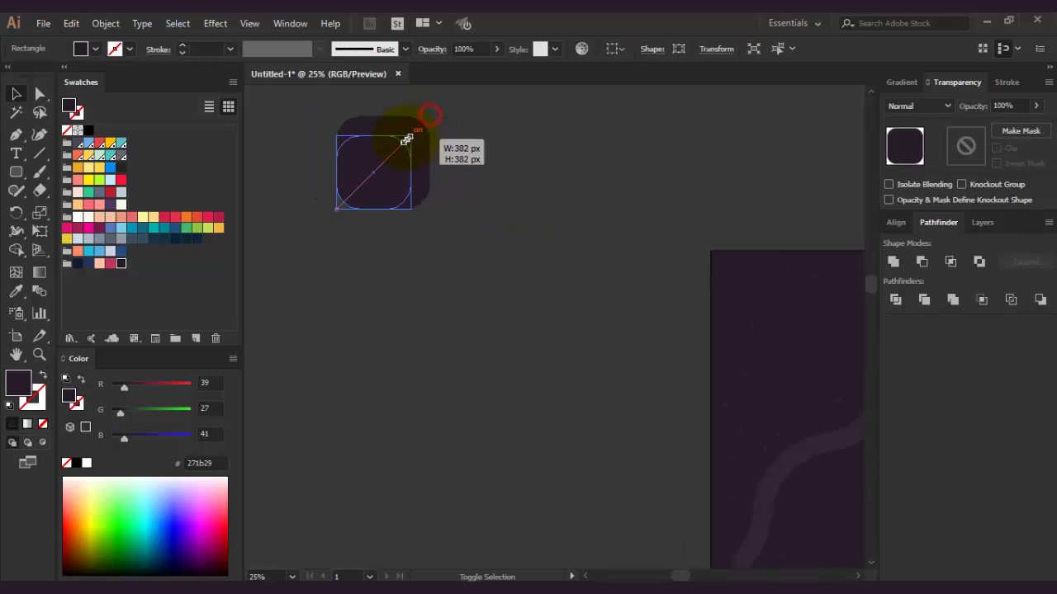
pyautogui.moveTo(388, 191); pyautogui.dragTo(529, 175)
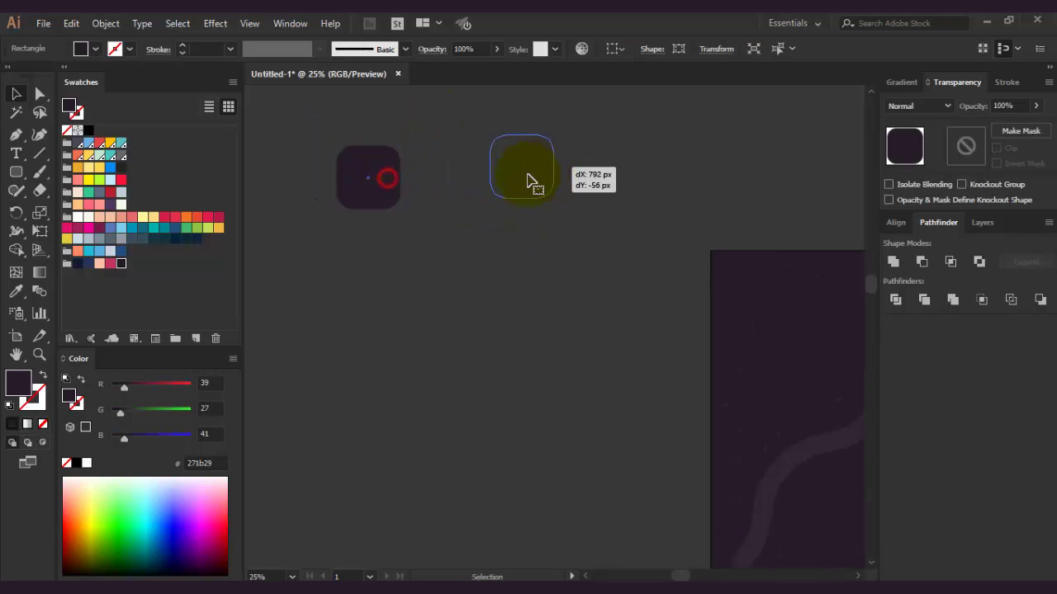
pyautogui.click(91, 222)
pyautogui.moveTo(189, 385); pyautogui.dragTo(166, 387)
pyautogui.hotkey('ctrl', 'z')
# Step: Move the cream square onto the purple background and shrink it to about 119 px
pyautogui.scroll(-1, 538, 246)
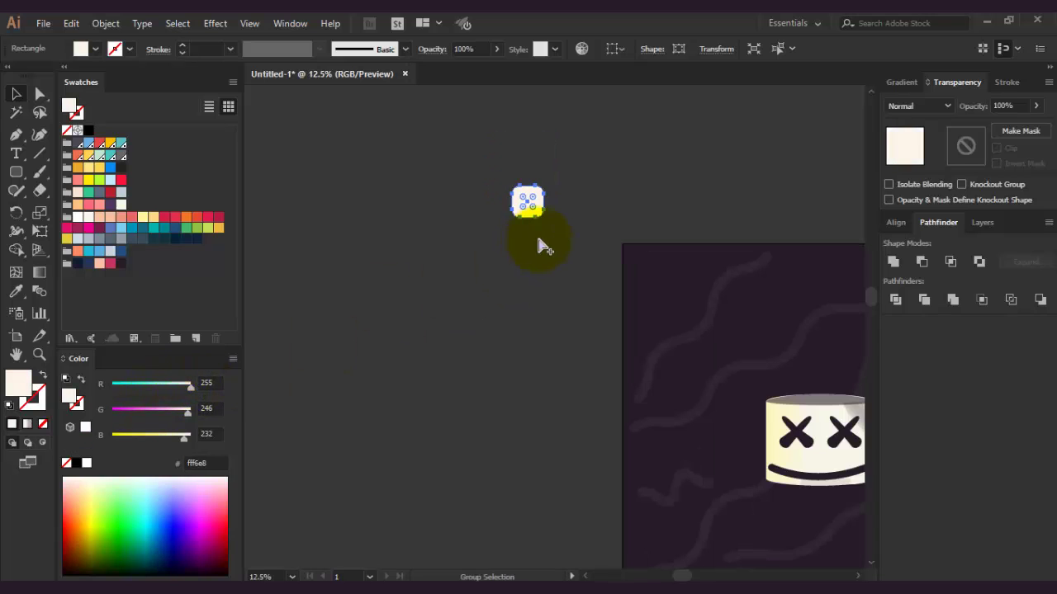
pyautogui.moveTo(536, 216)
pyautogui.mouseDown()
pyautogui.moveTo(696, 359)
pyautogui.moveTo(684, 355)
pyautogui.mouseUp()
pyautogui.scroll(2, 677, 356)
pyautogui.click(668, 354)
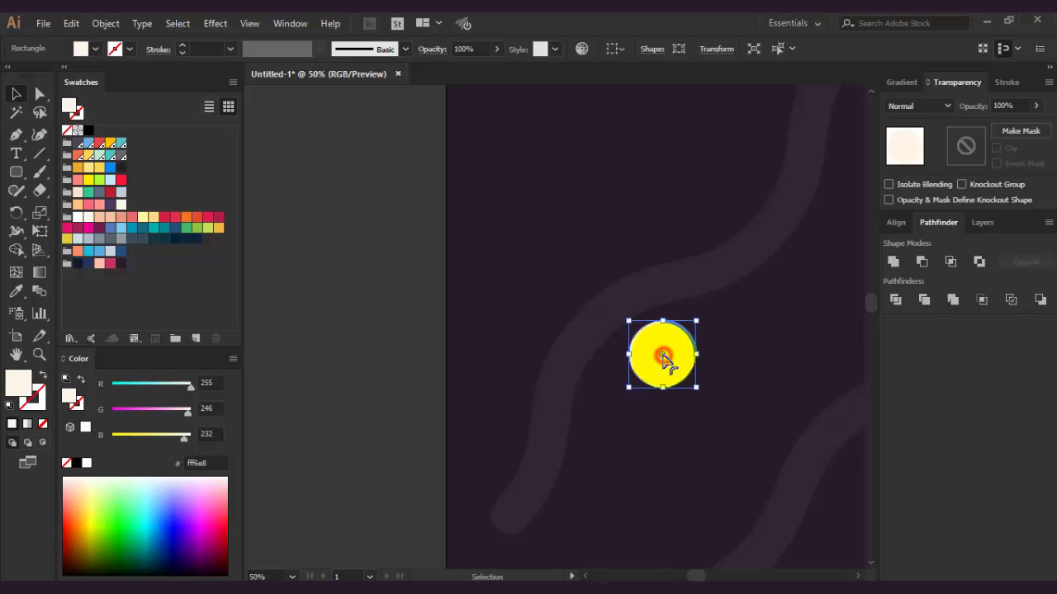
pyautogui.scroll(-3, 692, 347)
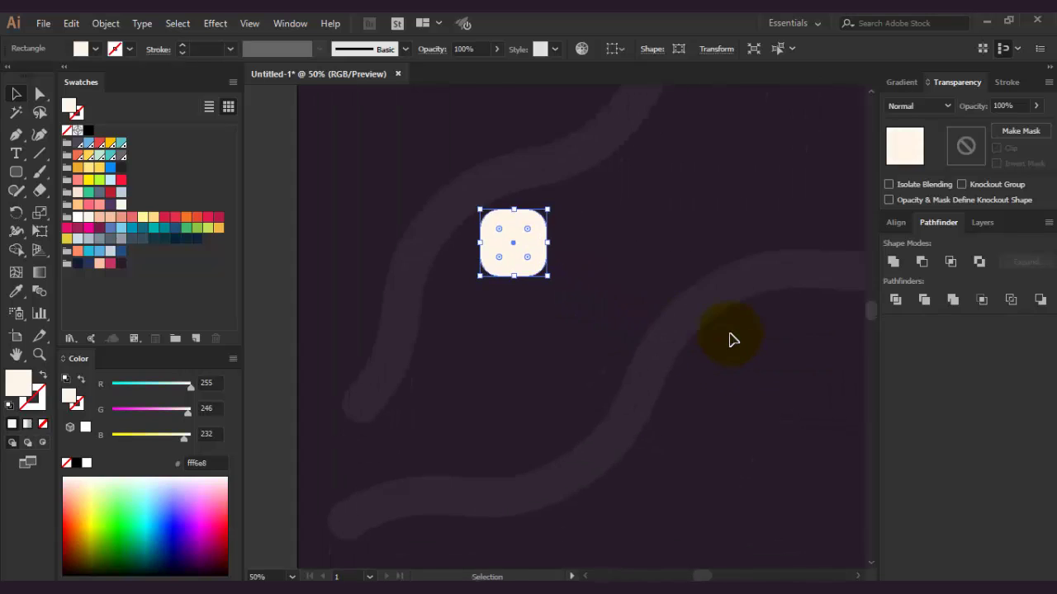
pyautogui.scroll(-3, 692, 338)
pyautogui.scroll(2, 692, 331)
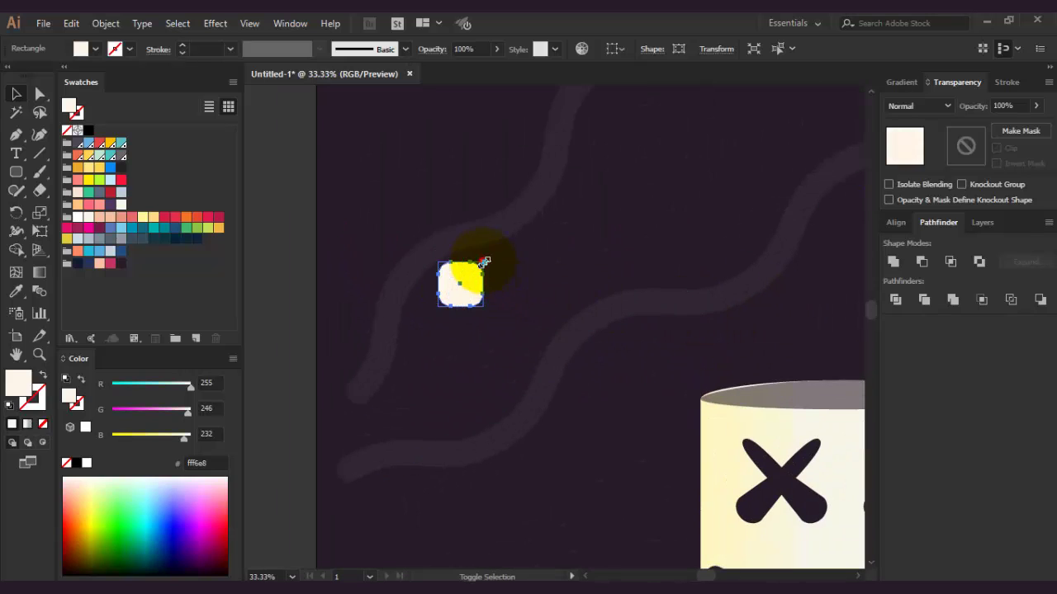
pyautogui.moveTo(485, 262); pyautogui.dragTo(459, 290)
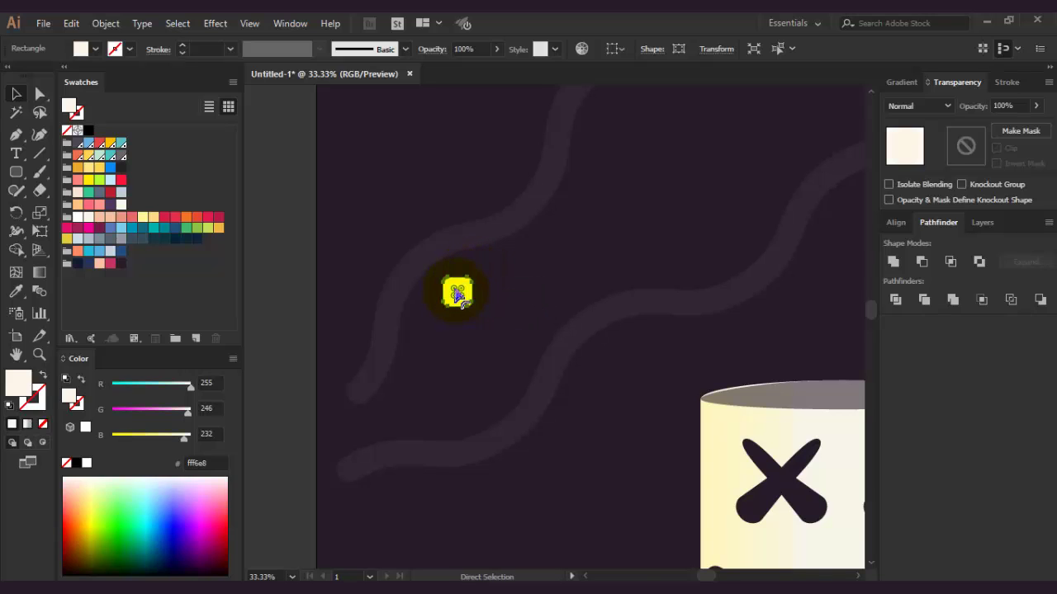
# Step: Alt-drag a copy of the small cream square up and to the right
pyautogui.scroll(2, 459, 291)
pyautogui.scroll(-3, 479, 285)
pyautogui.hscroll(2, 620, 349)
pyautogui.click(338, 309)
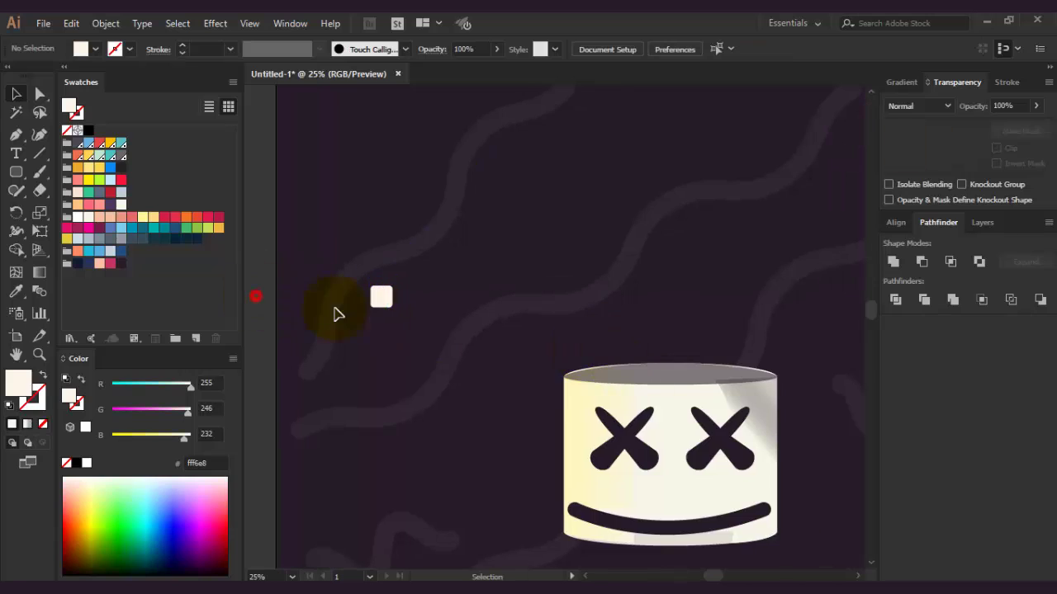
pyautogui.moveTo(385, 299)
pyautogui.mouseDown()
pyautogui.moveTo(560, 248)
pyautogui.moveTo(694, 153)
pyautogui.mouseUp()
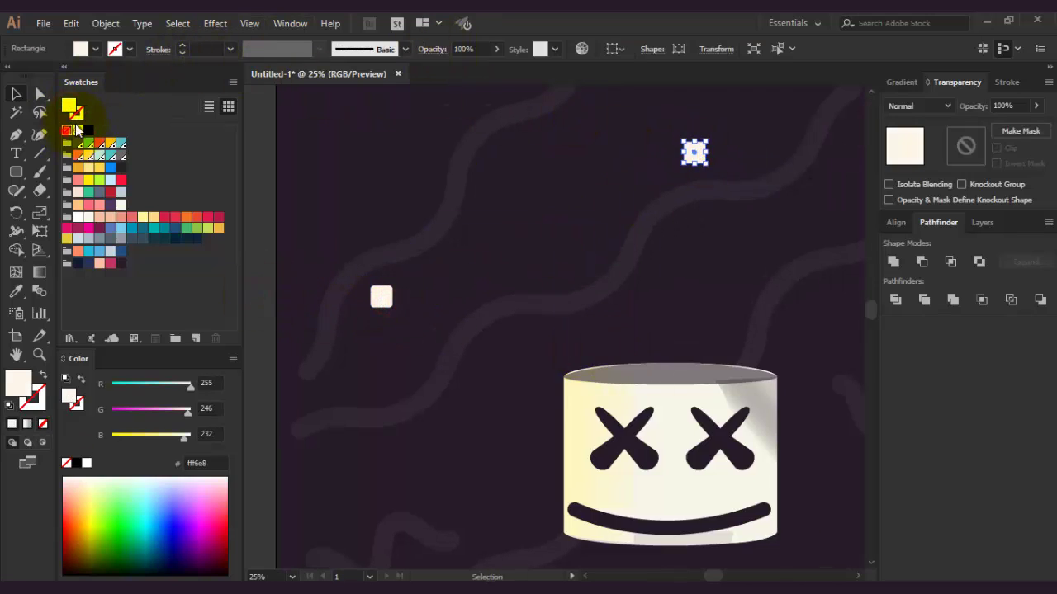
# Step: Turn the copied square into a 10 pt cream outline and copy it down-left
pyautogui.hotkey('shift', 'x')
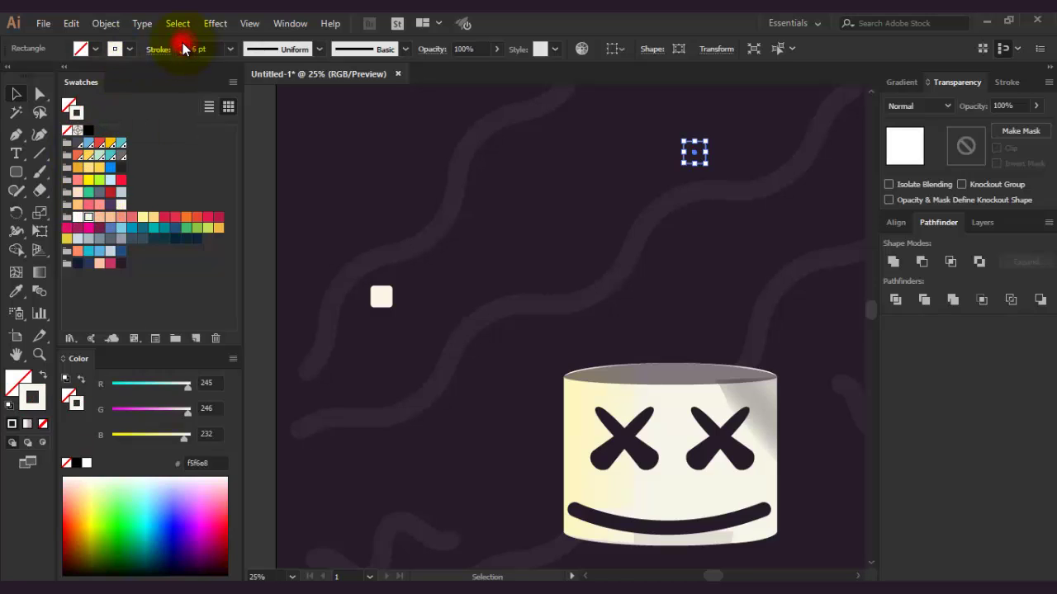
pyautogui.click(183, 44)
pyautogui.click(183, 44)
pyautogui.moveTo(695, 156); pyautogui.dragTo(540, 203)
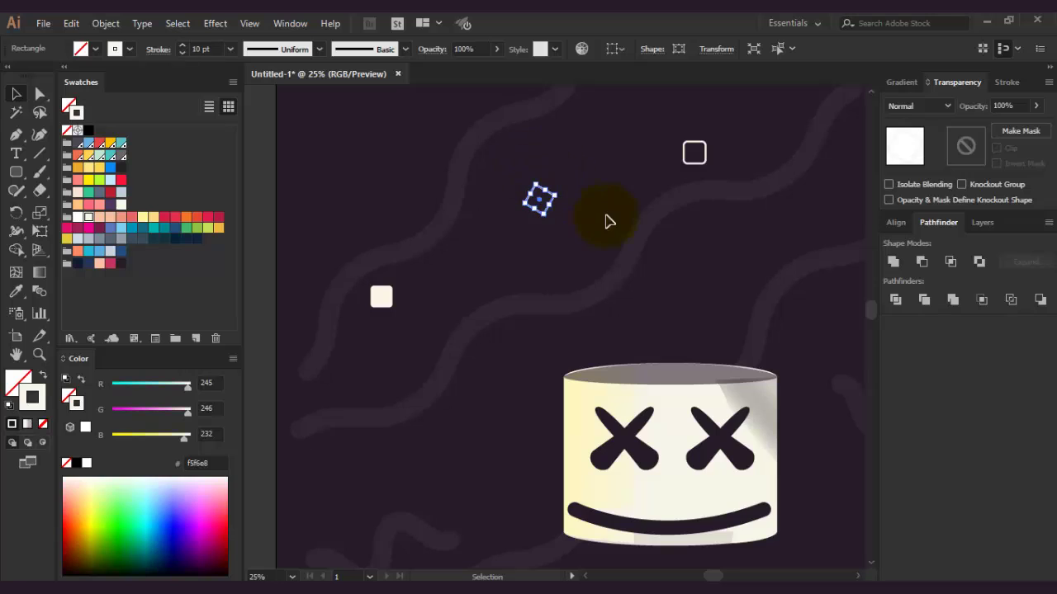
# Step: Copy the filled cream square lower on the background and switch to the Polygon tool
pyautogui.hotkey('ctrl', '0')
pyautogui.click(333, 243)
pyautogui.moveTo(484, 245); pyautogui.dragTo(477, 314)
pyautogui.click(349, 272)
pyautogui.moveTo(16, 171); pyautogui.dragTo(91, 226)
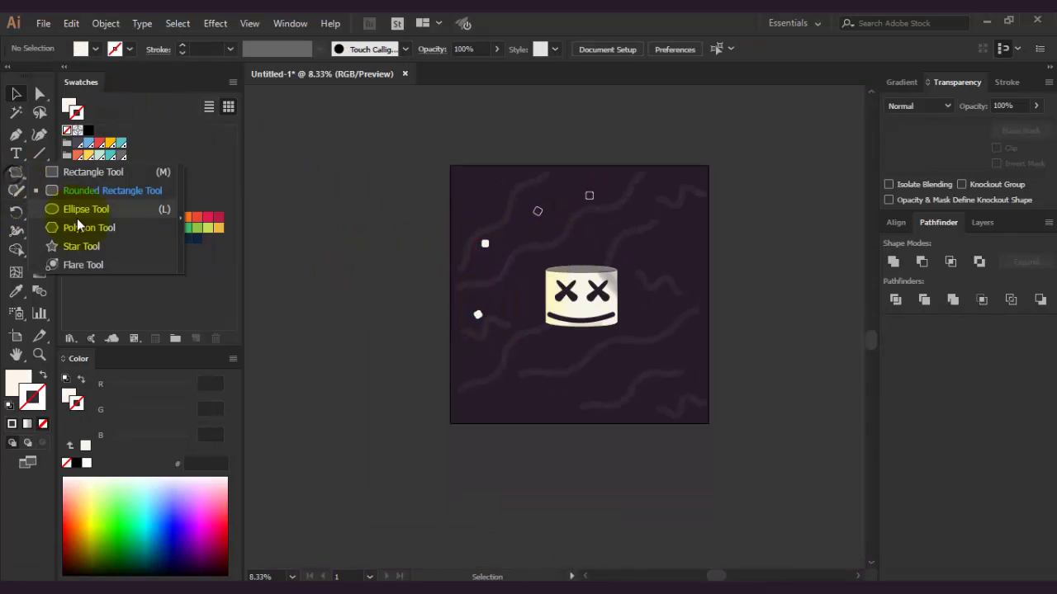
# Step: Create a small triangle with the Polygon dialog and round its corners
pyautogui.click(310, 236)
pyautogui.click(494, 305)
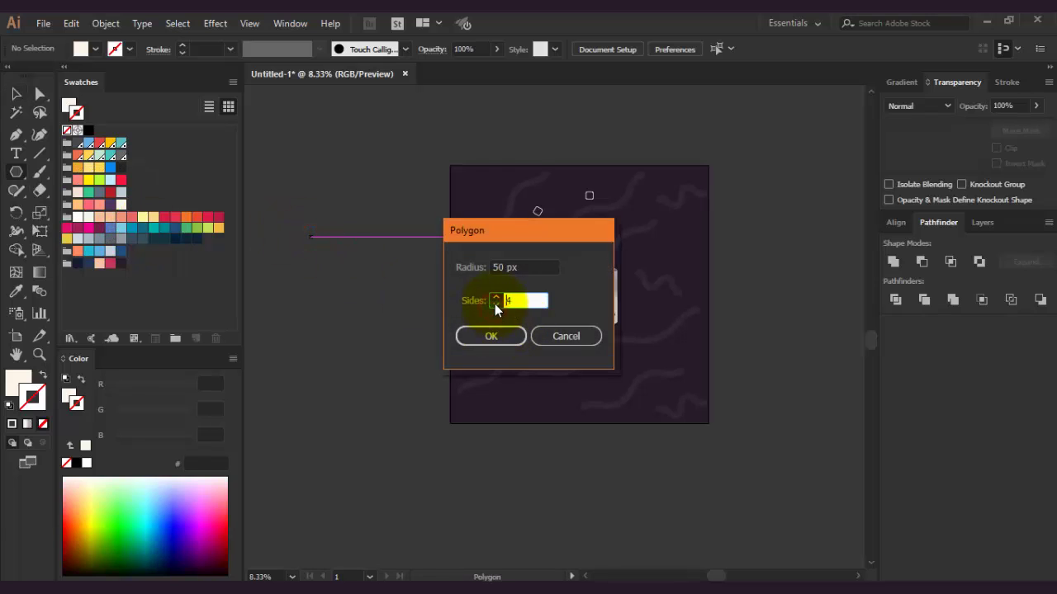
pyautogui.click(489, 336)
pyautogui.scroll(5, 344, 255)
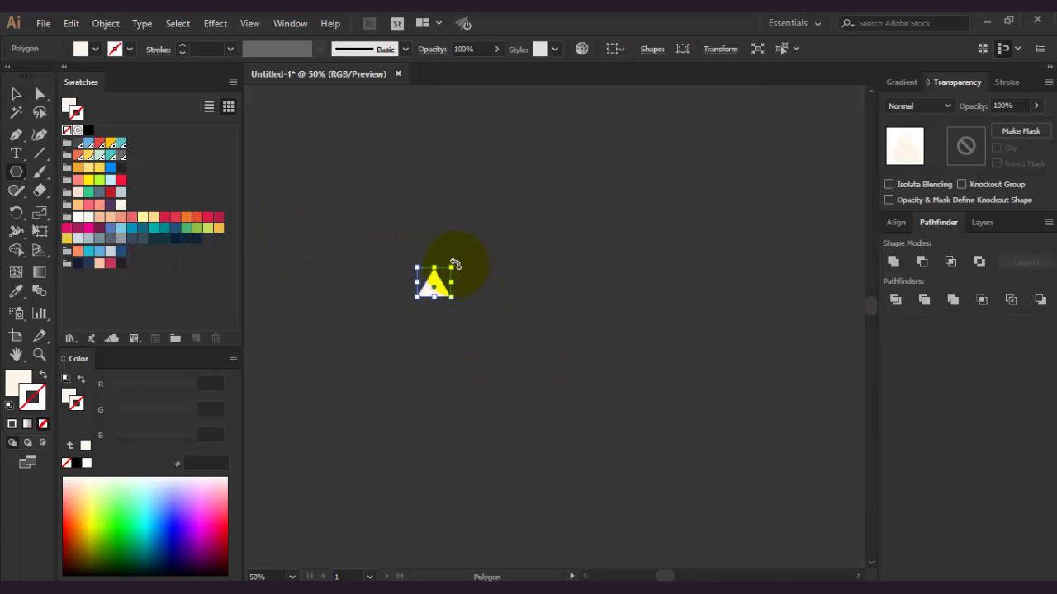
pyautogui.scroll(4, 435, 293)
pyautogui.moveTo(437, 238); pyautogui.dragTo(446, 263)
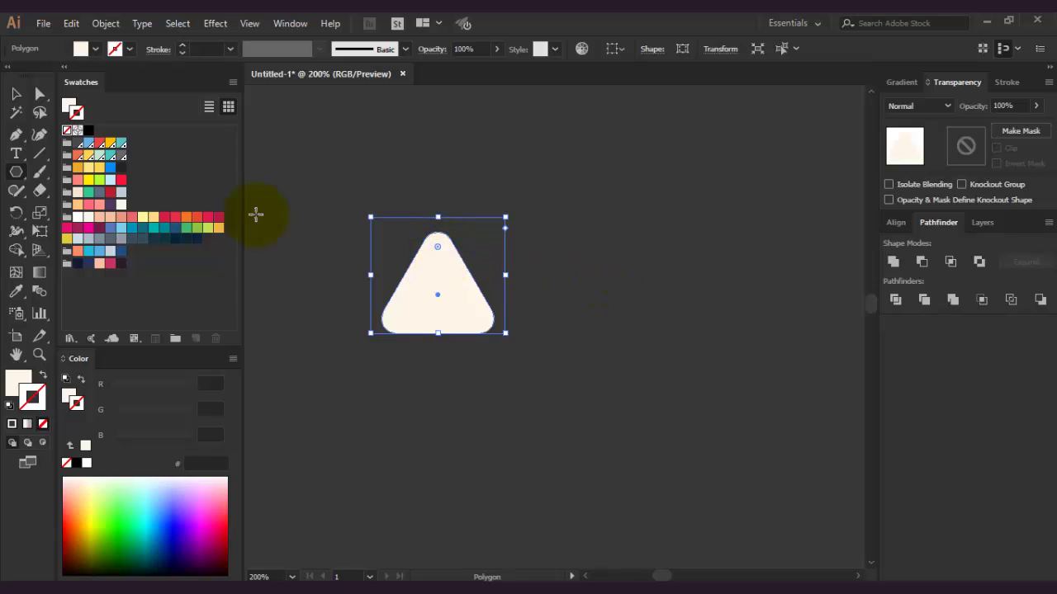
# Step: Move the white triangle onto the artboard near the face and add a copy right of it
pyautogui.click(395, 173)
pyautogui.scroll(-6, 487, 198)
pyautogui.scroll(-3, 545, 221)
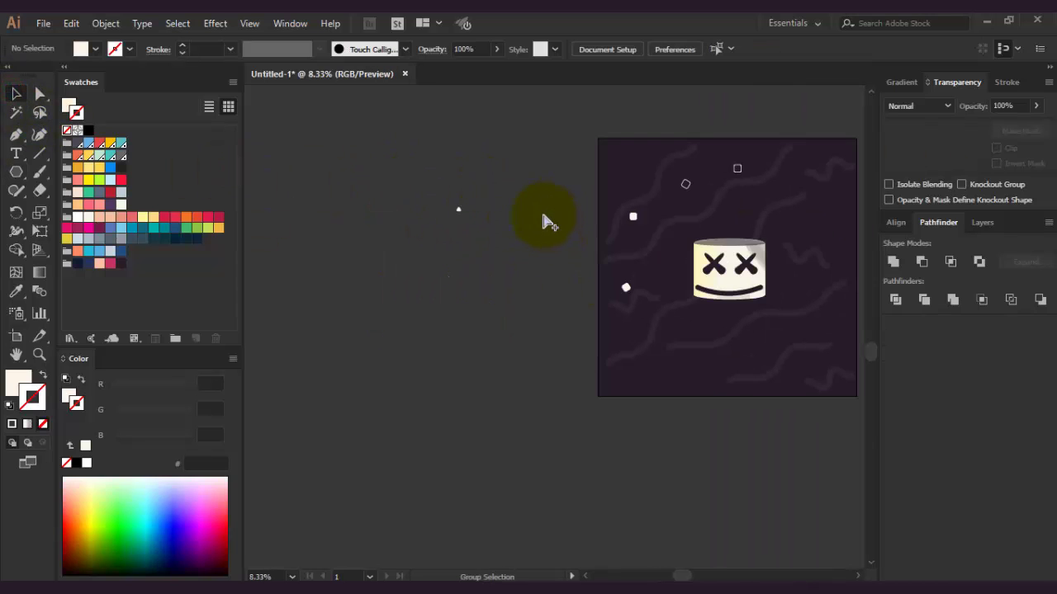
pyautogui.moveTo(458, 211)
pyautogui.mouseDown()
pyautogui.moveTo(716, 232)
pyautogui.moveTo(763, 208)
pyautogui.mouseUp()
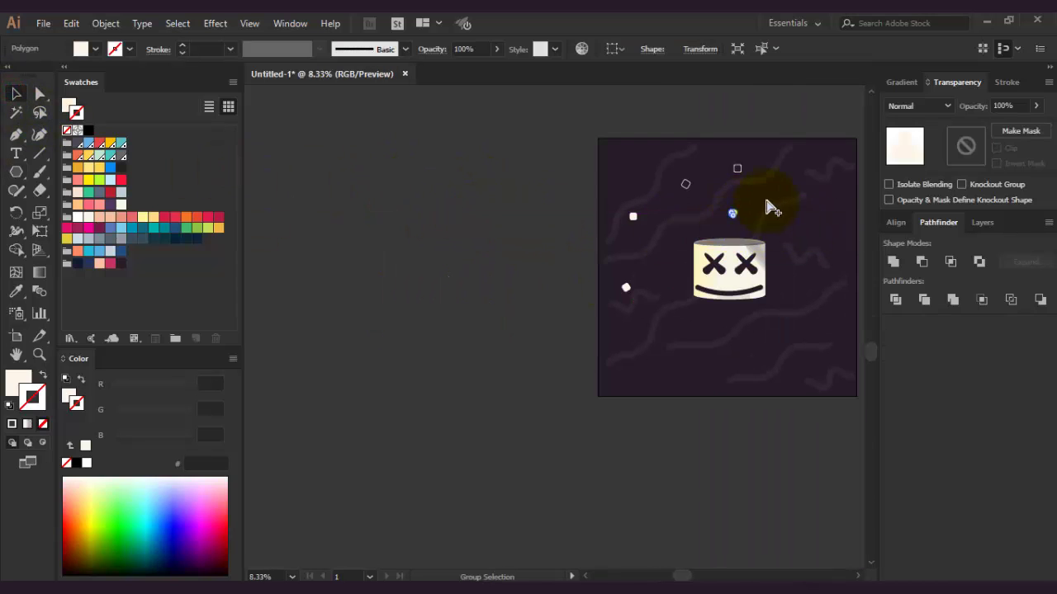
pyautogui.scroll(3, 767, 214)
pyautogui.moveTo(592, 239); pyautogui.dragTo(538, 236)
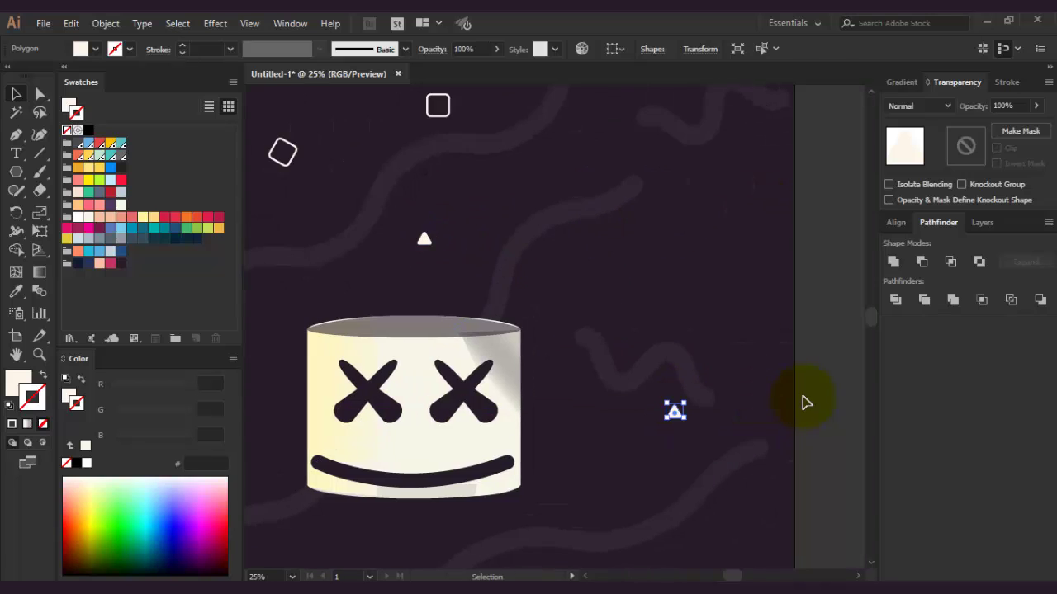
pyautogui.scroll(-3, 784, 407)
pyautogui.scroll(2, 777, 423)
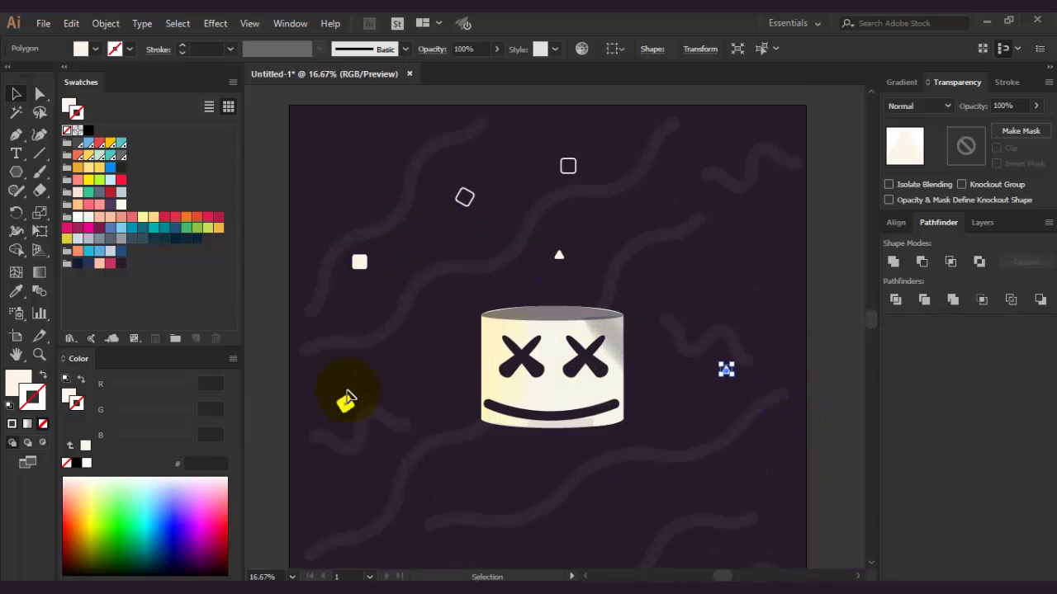
# Step: Reposition a small white square lower down and place a copy below the face
pyautogui.moveTo(359, 263); pyautogui.dragTo(671, 497)
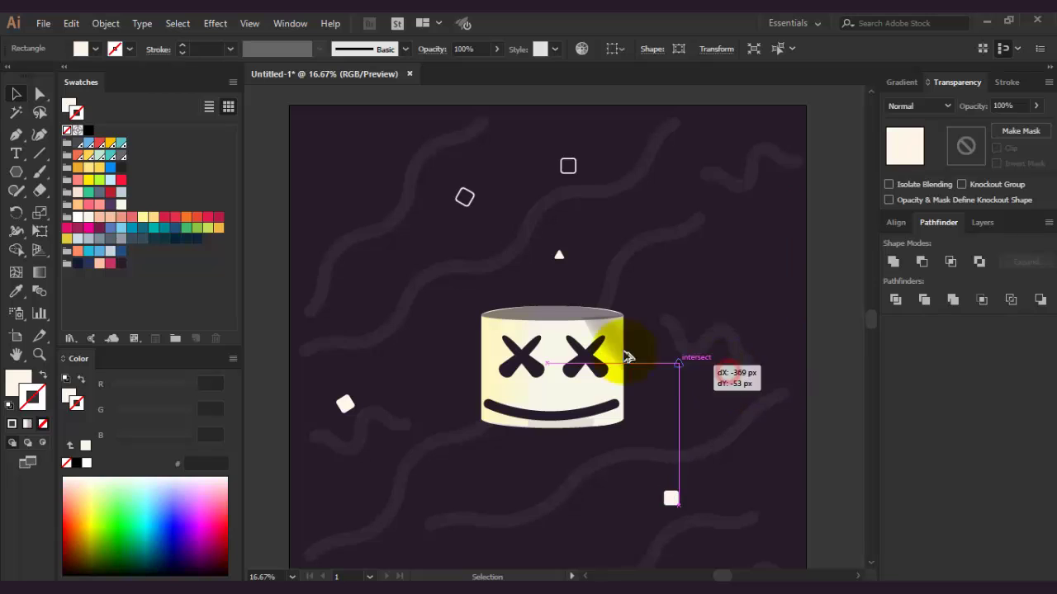
pyautogui.moveTo(729, 388); pyautogui.dragTo(381, 283)
pyautogui.scroll(-2, 522, 281)
pyautogui.click(345, 330)
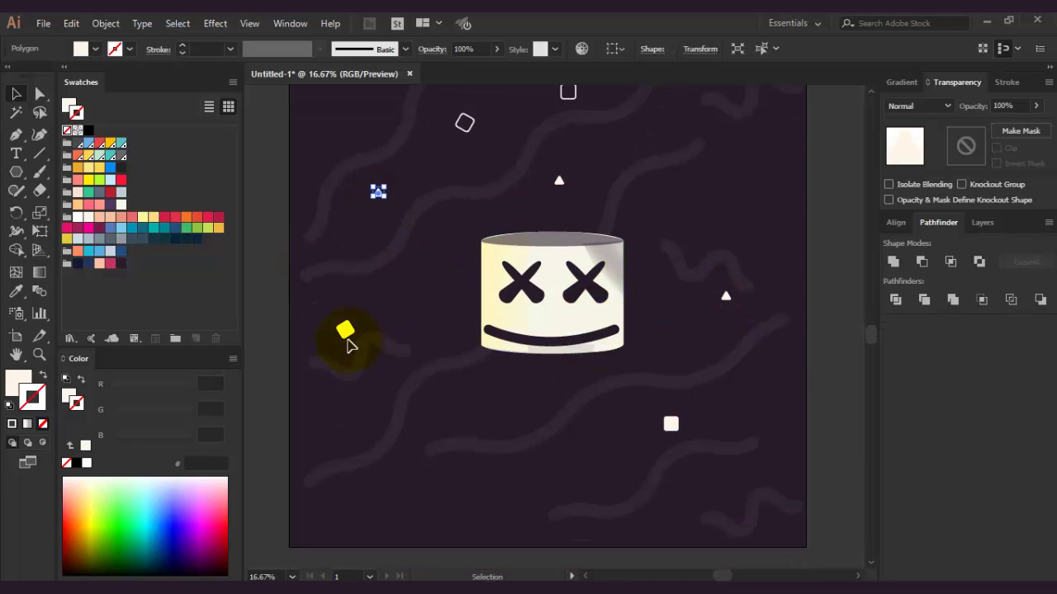
pyautogui.moveTo(569, 99); pyautogui.dragTo(542, 383)
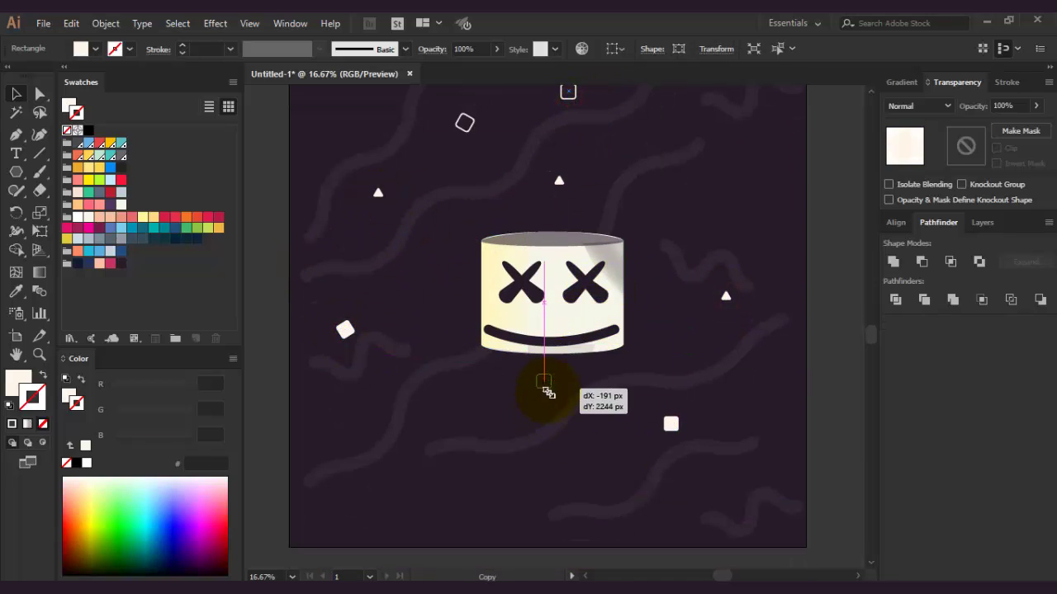
pyautogui.scroll(5, 621, 322)
# Step: Draw an eight-point zigzag path above the artboard with the Pen tool
pyautogui.press('p')
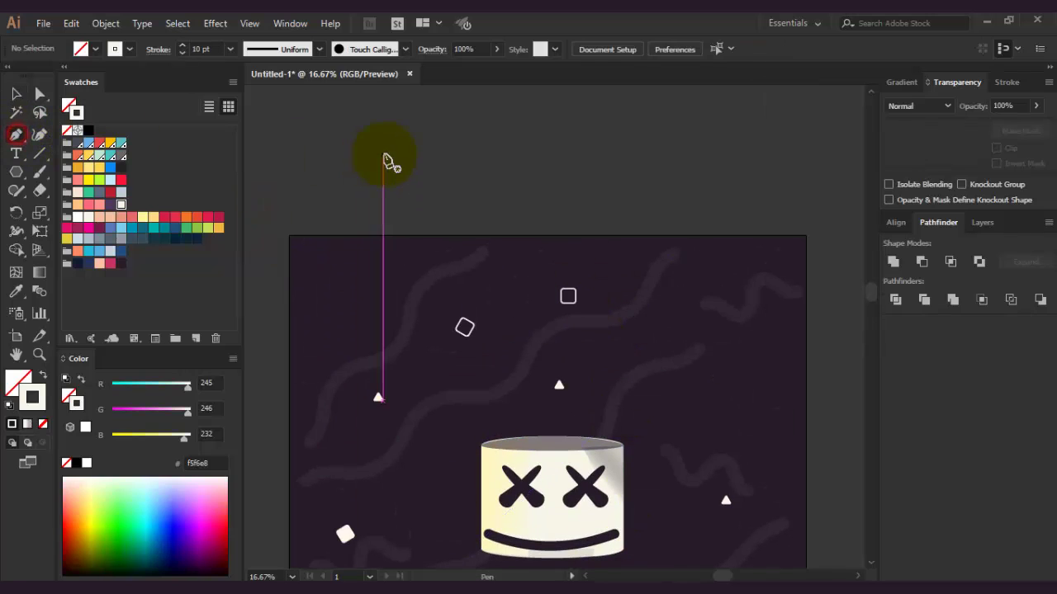
pyautogui.click(382, 152)
pyautogui.click(408, 128)
pyautogui.click(464, 129)
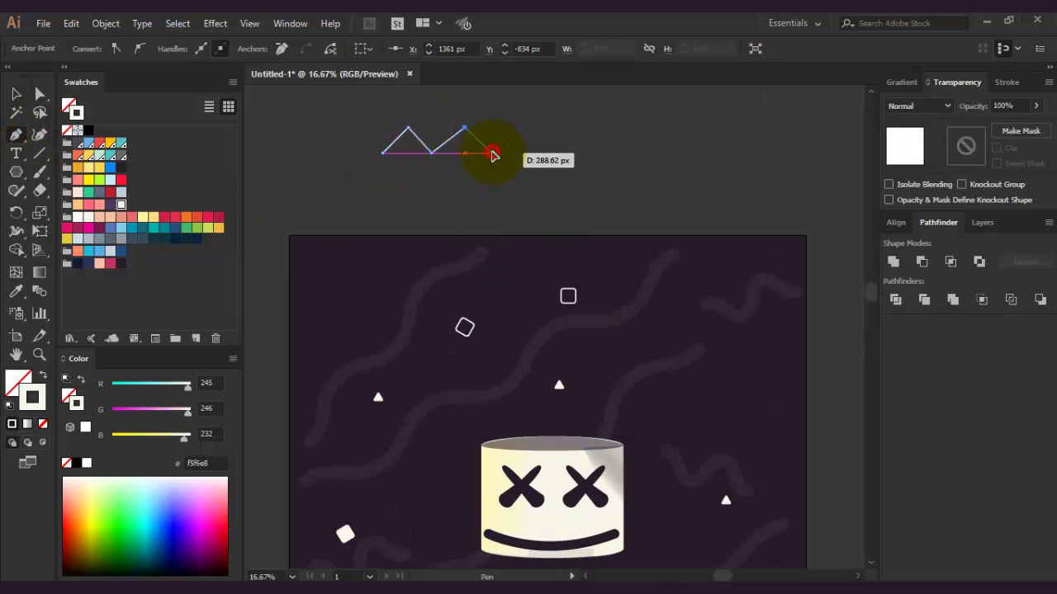
pyautogui.click(492, 153)
pyautogui.click(520, 128)
pyautogui.click(547, 148)
pyautogui.click(576, 128)
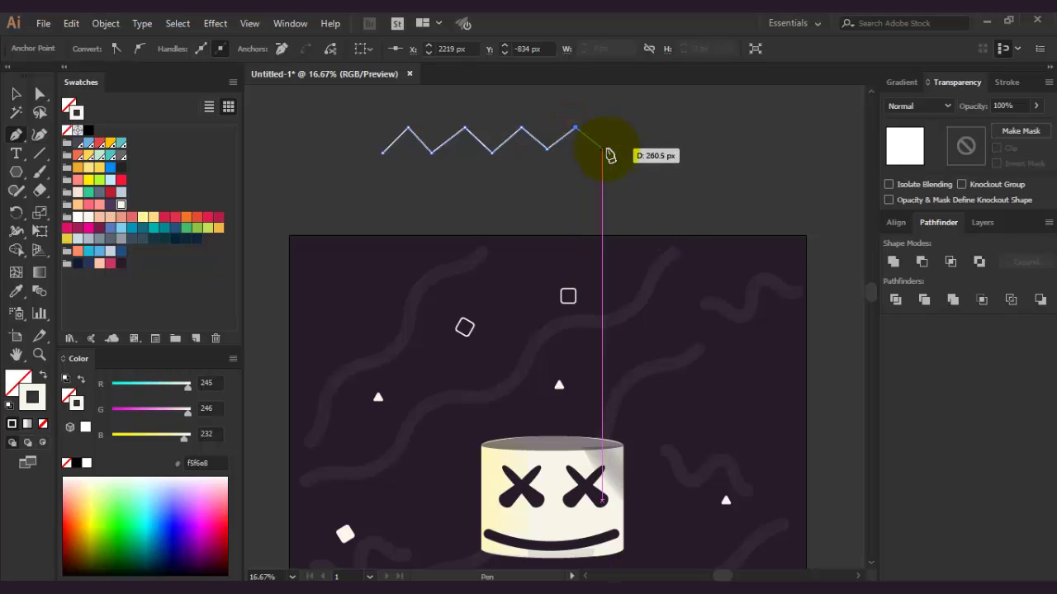
pyautogui.click(606, 148)
pyautogui.click(16, 93)
pyautogui.click(267, 139)
# Step: Narrow the zigzag, give it a 28 pt stroke, and copy it onto the artboard right of the face
pyautogui.moveTo(606, 146); pyautogui.dragTo(476, 143)
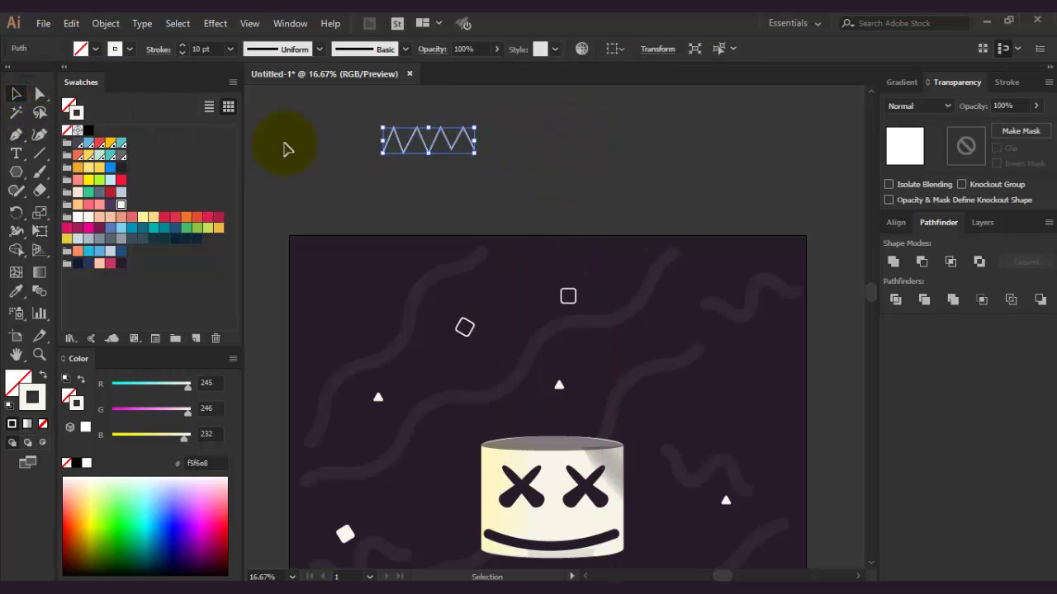
pyautogui.moveTo(380, 143)
pyautogui.mouseDown()
pyautogui.moveTo(444, 133)
pyautogui.moveTo(464, 144)
pyautogui.mouseUp()
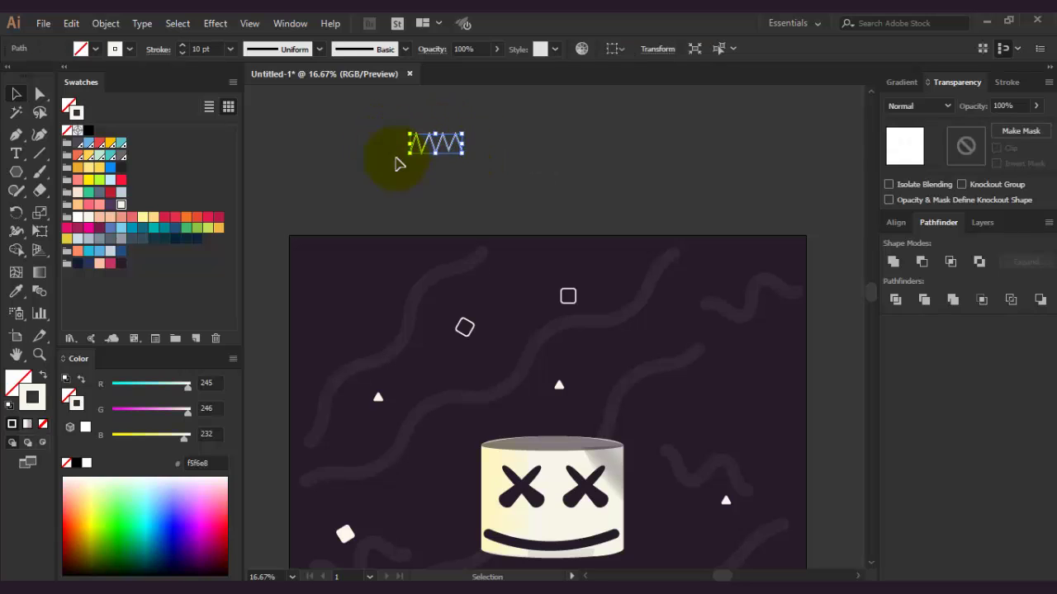
pyautogui.click(146, 50)
pyautogui.write('28')
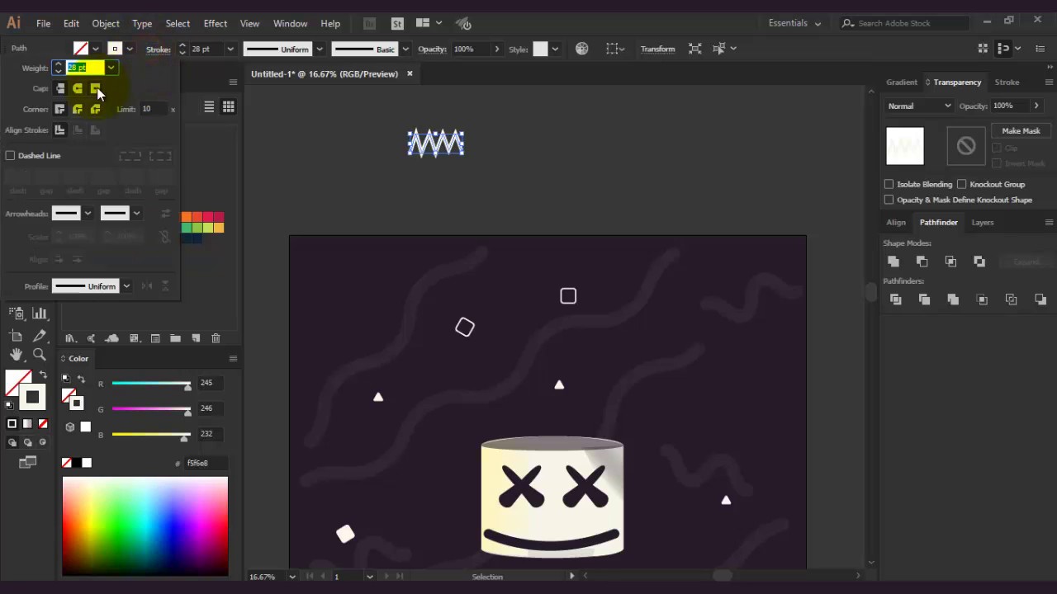
pyautogui.click(436, 146)
pyautogui.scroll(-3, 450, 157)
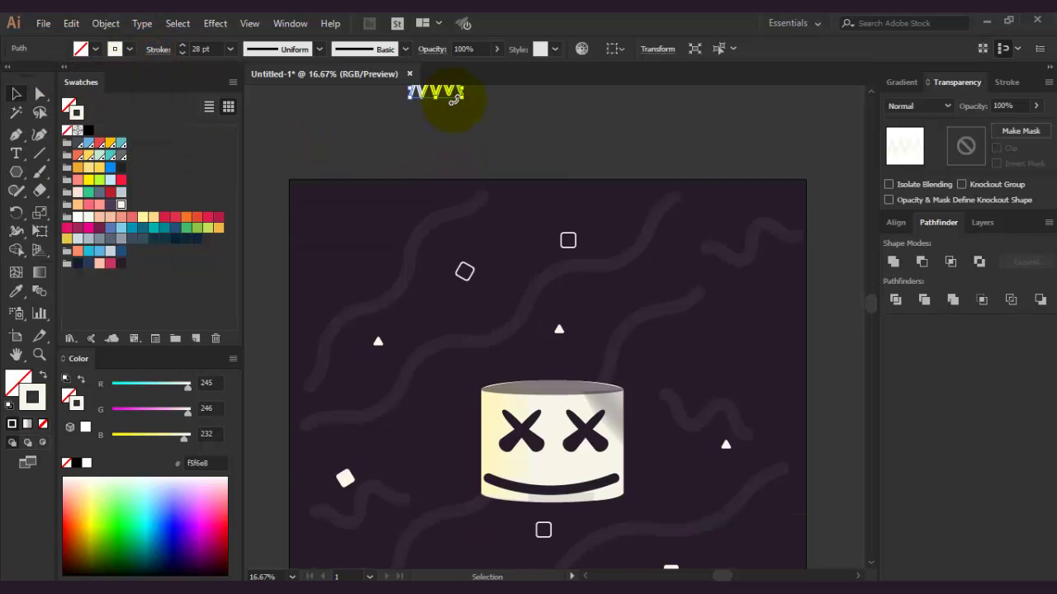
pyautogui.scroll(2, 451, 124)
pyautogui.moveTo(446, 130); pyautogui.dragTo(431, 140)
pyautogui.scroll(-2, 437, 157)
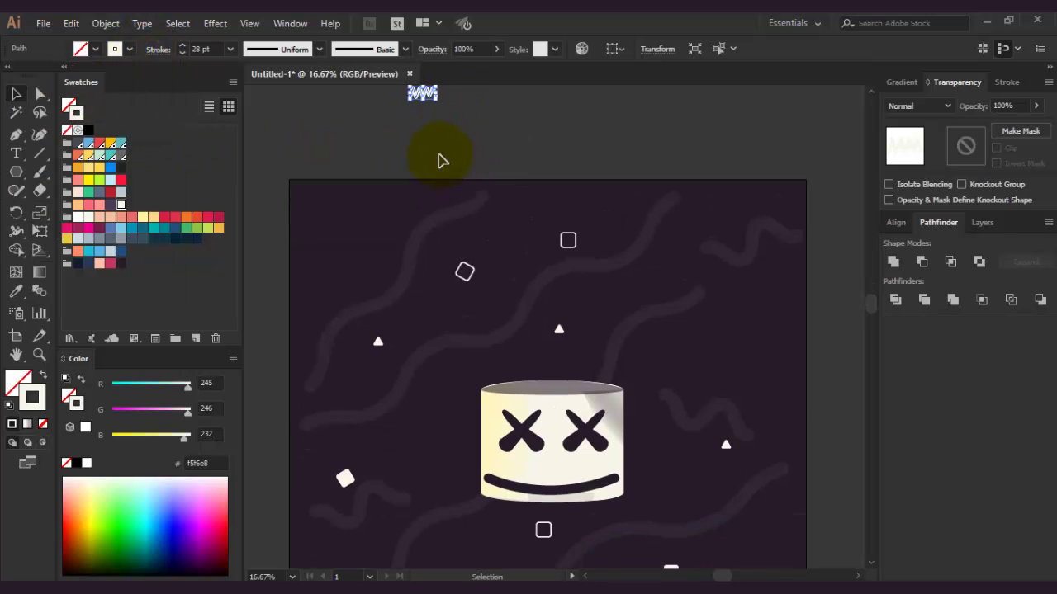
pyautogui.moveTo(424, 96); pyautogui.dragTo(709, 349)
# Step: Alt-drag a zigzag copy to the lower left of the artboard
pyautogui.scroll(-5, 714, 322)
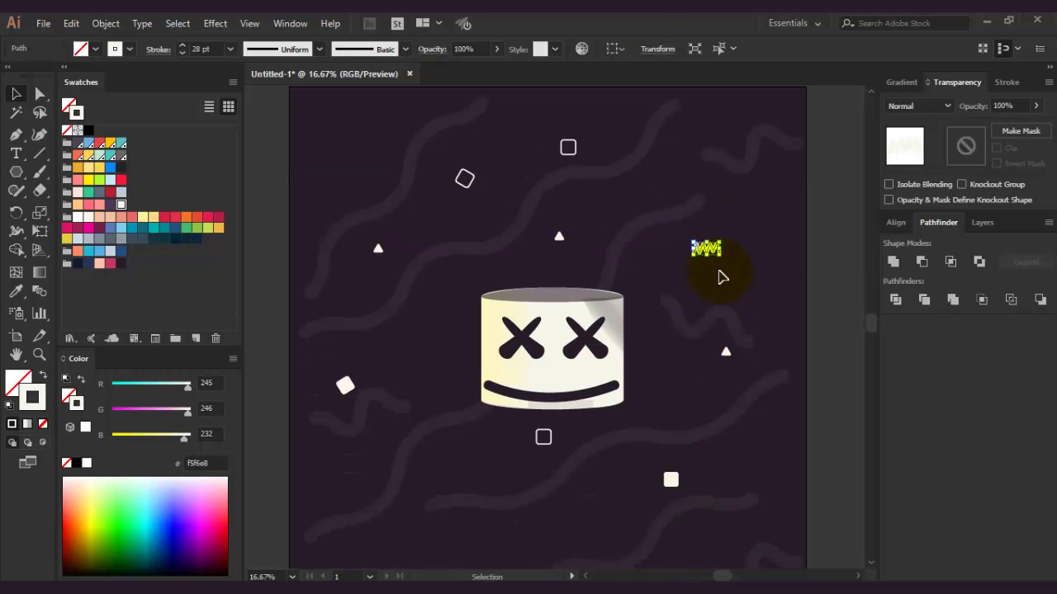
pyautogui.moveTo(706, 247)
pyautogui.mouseDown()
pyautogui.moveTo(405, 520)
pyautogui.moveTo(352, 152)
pyautogui.mouseUp()
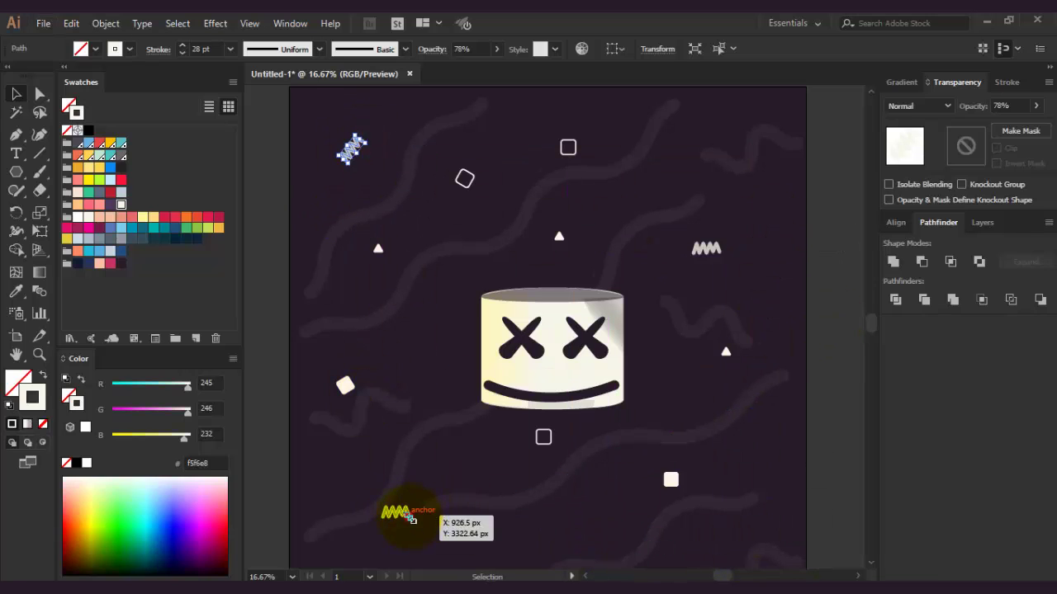
pyautogui.click(410, 519)
# Step: Rotate the square below the face 45° into a diamond and nudge it slightly lower
pyautogui.click(671, 480)
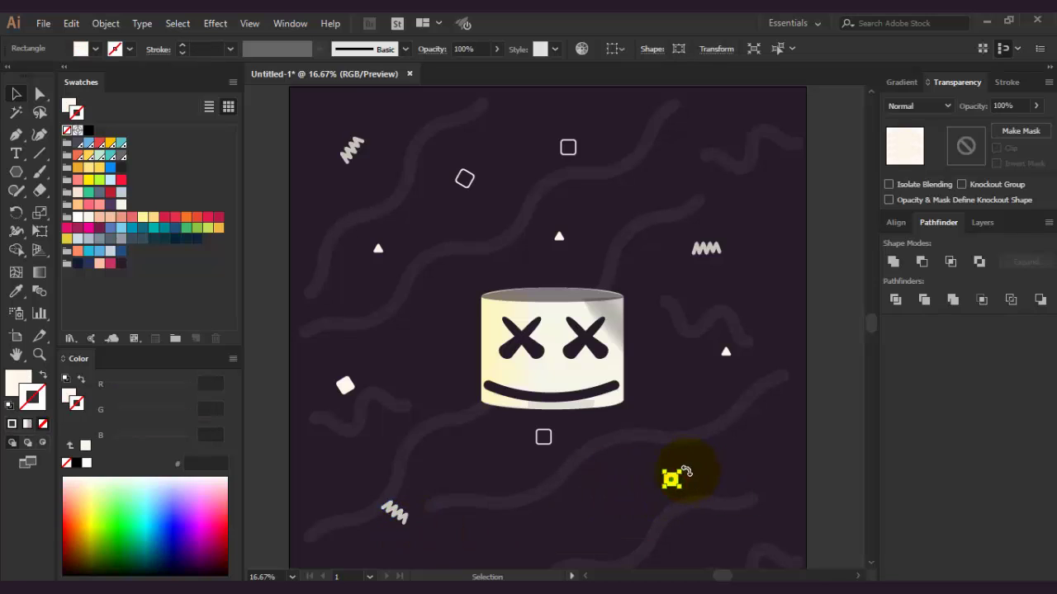
pyautogui.click(545, 438)
pyautogui.moveTo(555, 447); pyautogui.dragTo(566, 437)
pyautogui.click(725, 351)
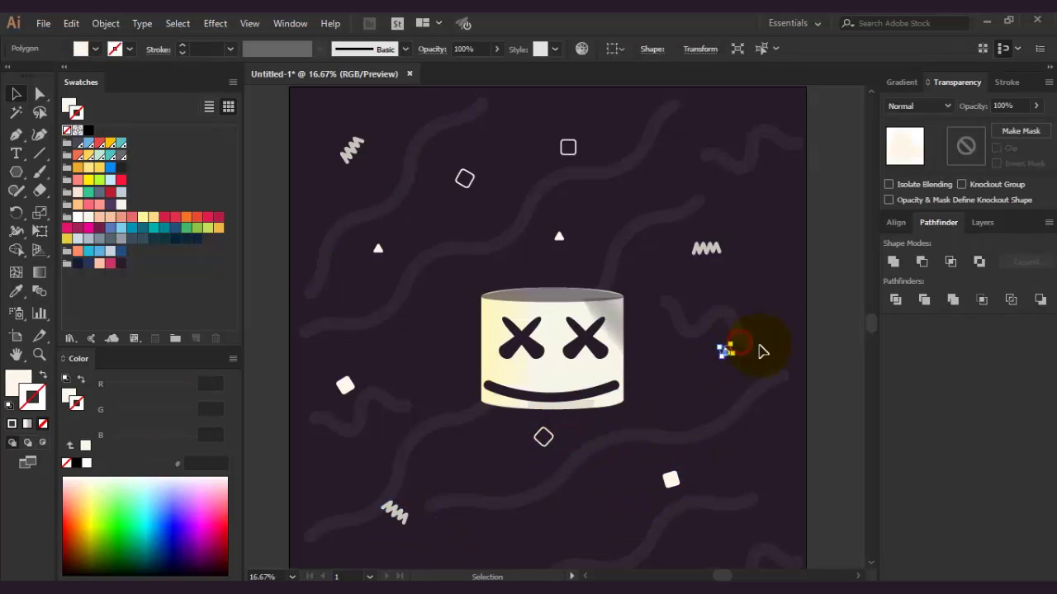
pyautogui.click(837, 358)
pyautogui.scroll(-3, 834, 362)
pyautogui.scroll(3, 621, 317)
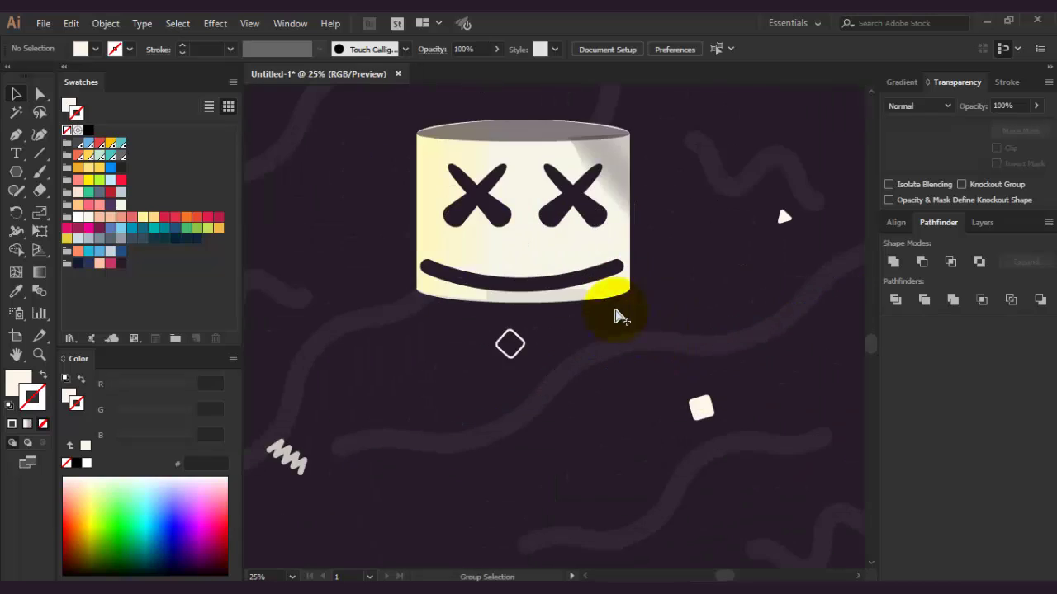
pyautogui.scroll(-3, 621, 316)
pyautogui.moveTo(545, 309)
pyautogui.mouseDown()
pyautogui.moveTo(551, 334)
pyautogui.moveTo(624, 339)
pyautogui.mouseUp()
pyautogui.click(778, 296)
pyautogui.click(736, 303)
pyautogui.click(633, 264)
# Step: Move a small square up near the artboard top and shift the spare zigzag aside
pyautogui.click(731, 238)
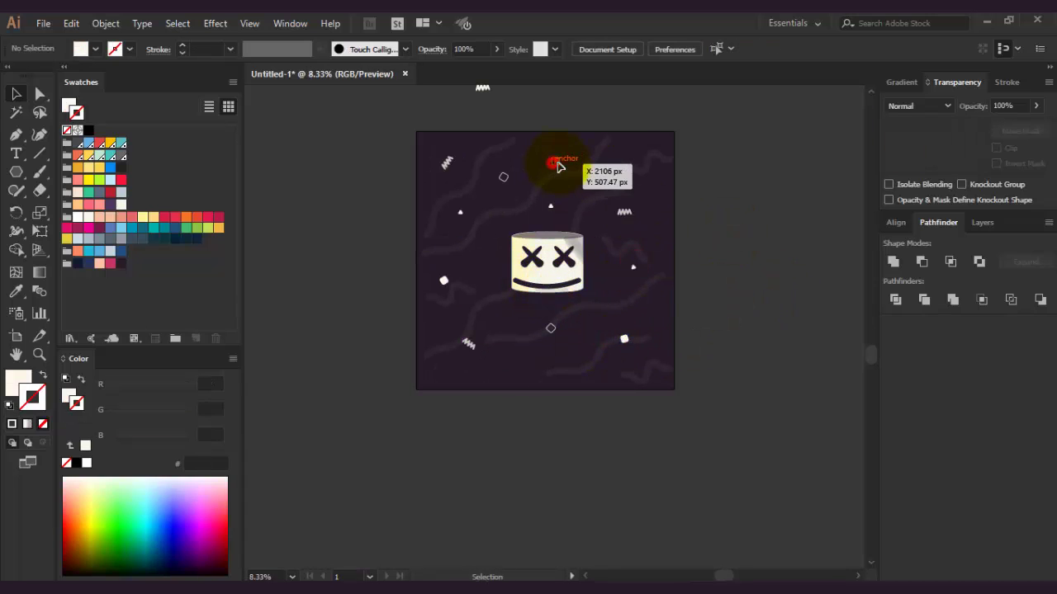
pyautogui.moveTo(557, 165); pyautogui.dragTo(594, 163)
pyautogui.scroll(2, 661, 198)
pyautogui.moveTo(482, 144); pyautogui.dragTo(490, 157)
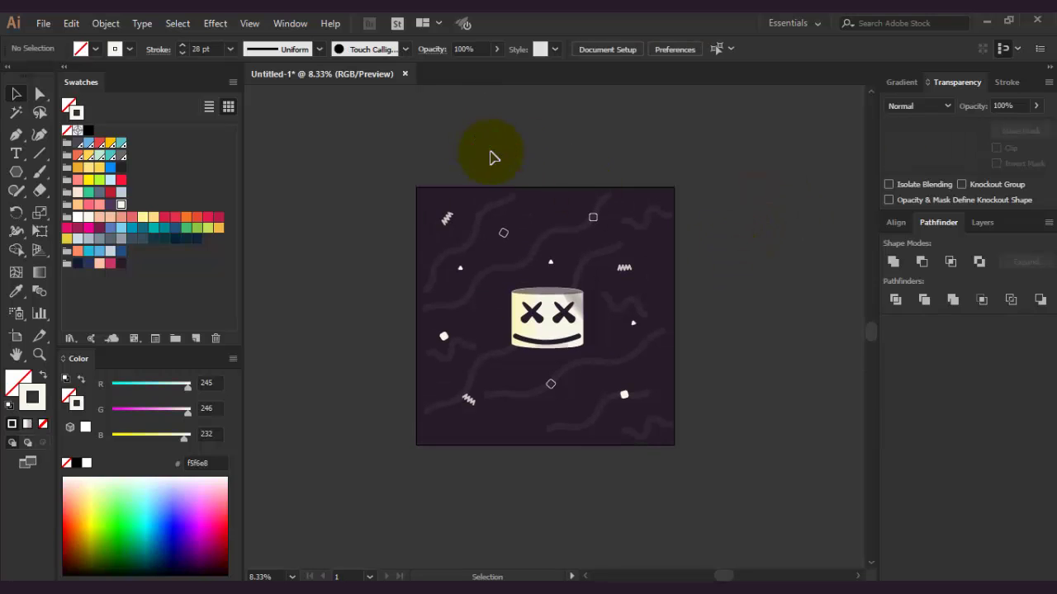
# Step: Frame the finished artboard in view at 15% zoom
pyautogui.scroll(1, 496, 167)
pyautogui.scroll(2, 508, 181)
pyautogui.scroll(-2, 503, 177)
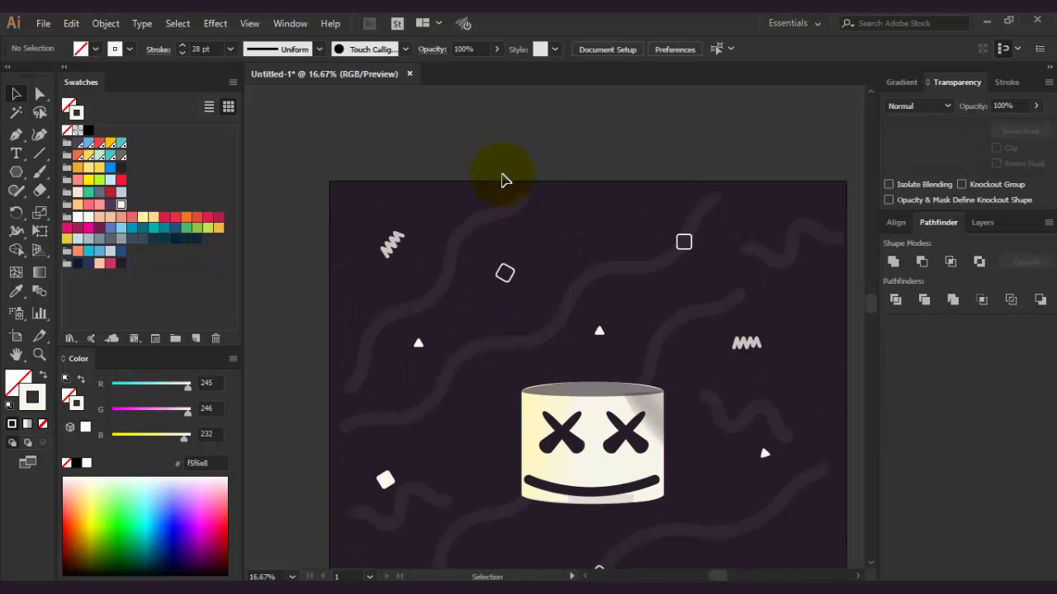
pyautogui.scroll(-2, 503, 177)
pyautogui.hscroll(1, 305, 429)
pyautogui.write('15')
pyautogui.press('Return')
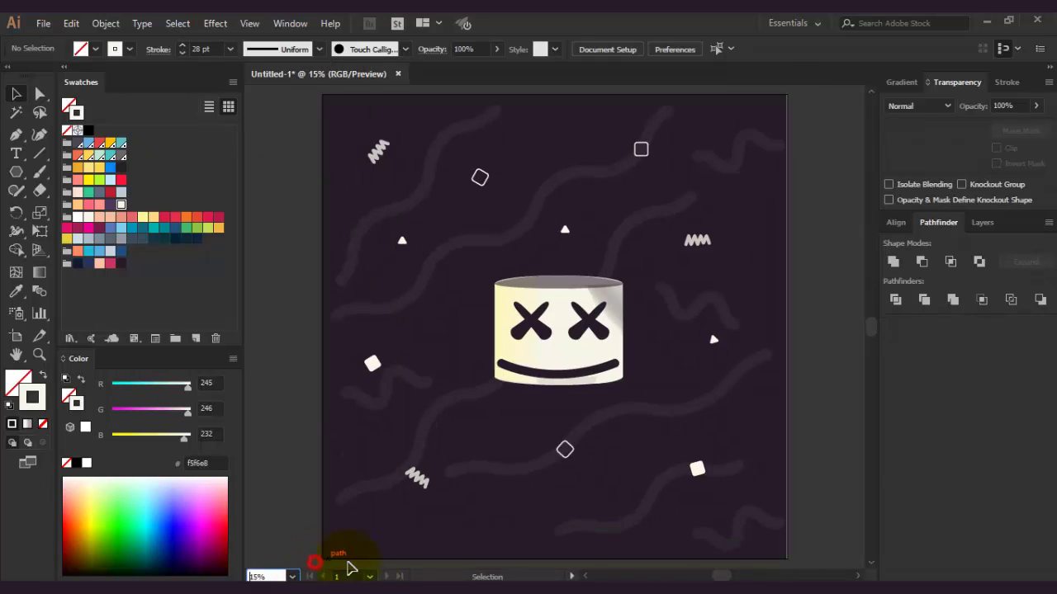